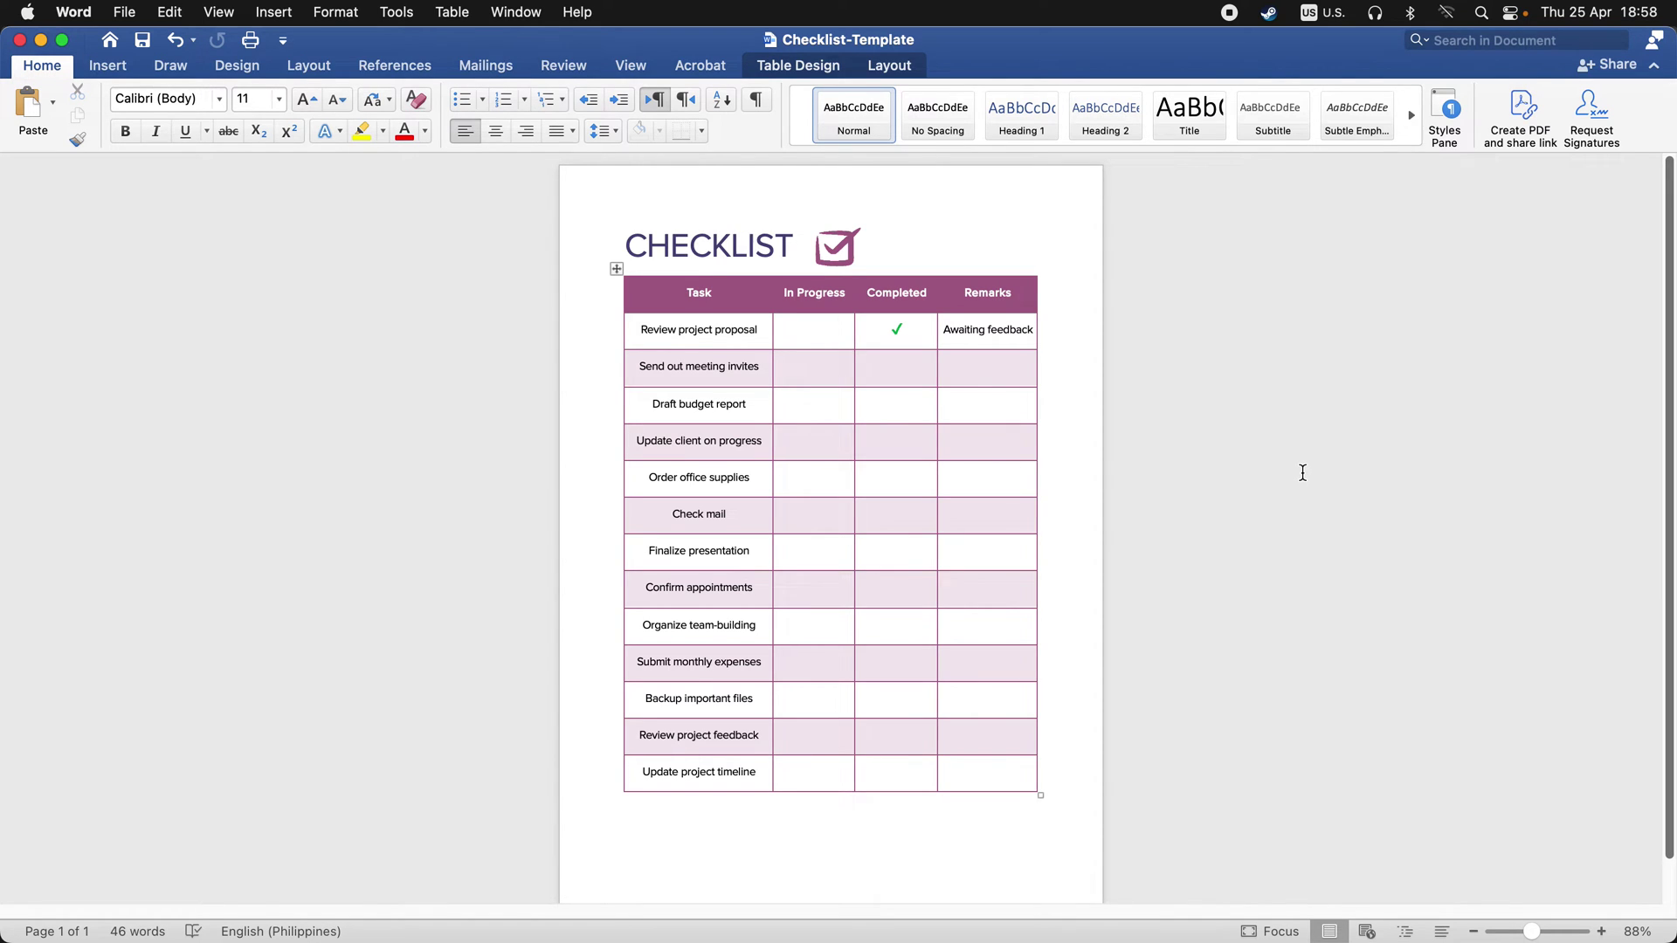
Export the Word checklist as a PDF to the Desktop, replacing Checklist-Template.pdf
click(1305, 470)
click(126, 13)
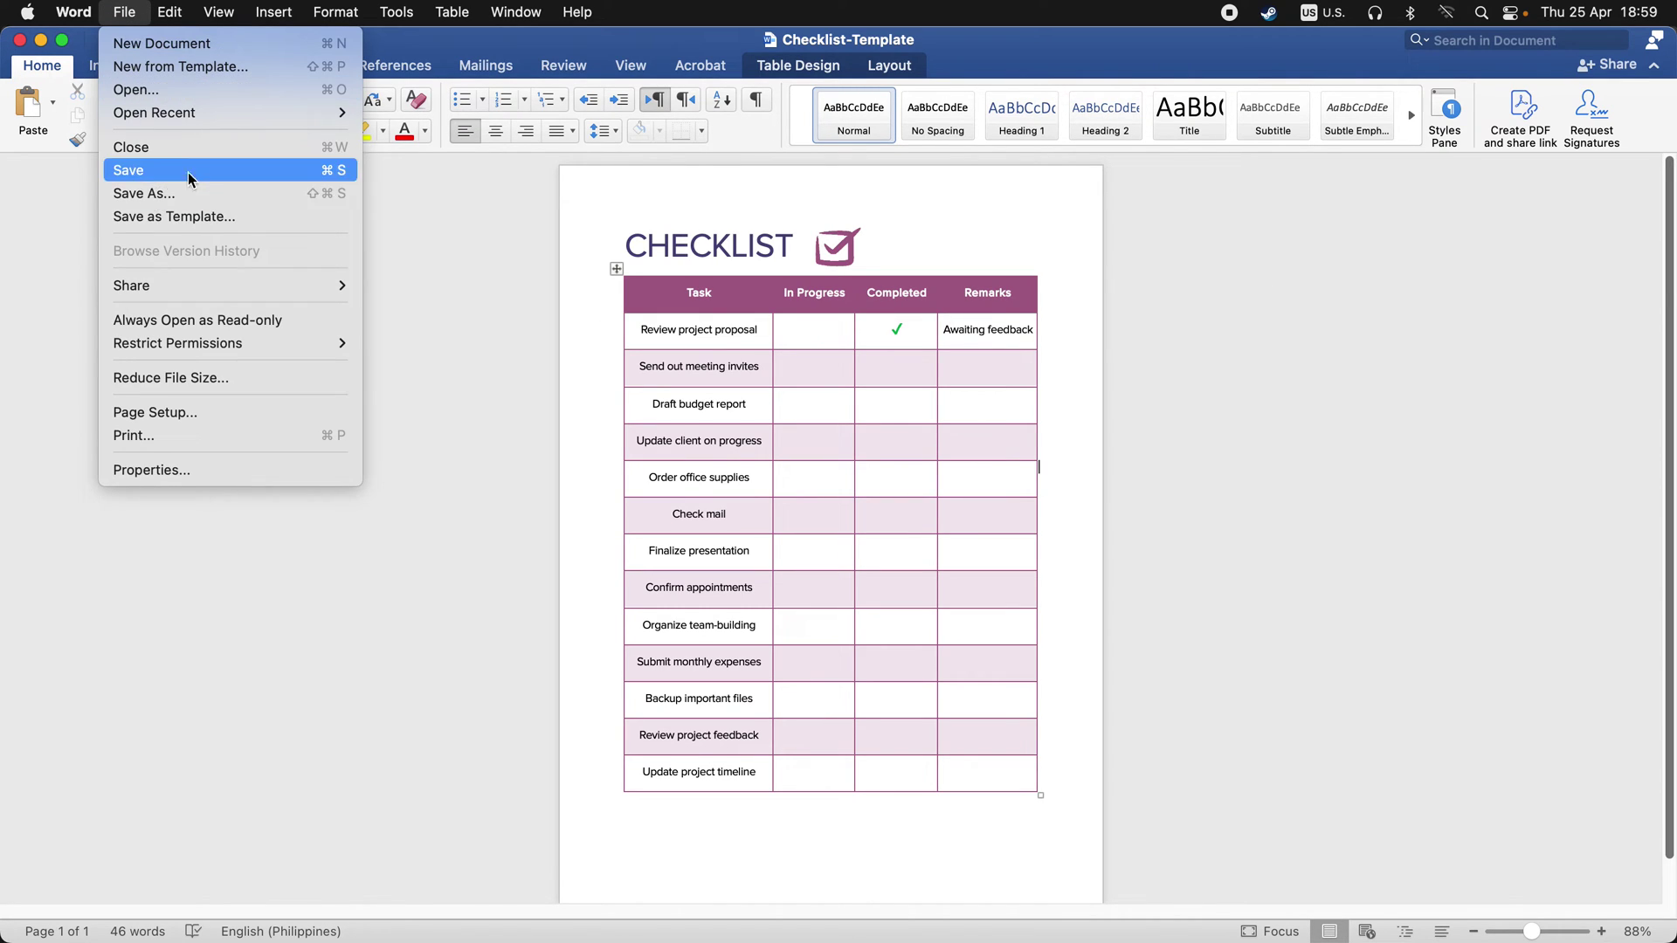
click(229, 196)
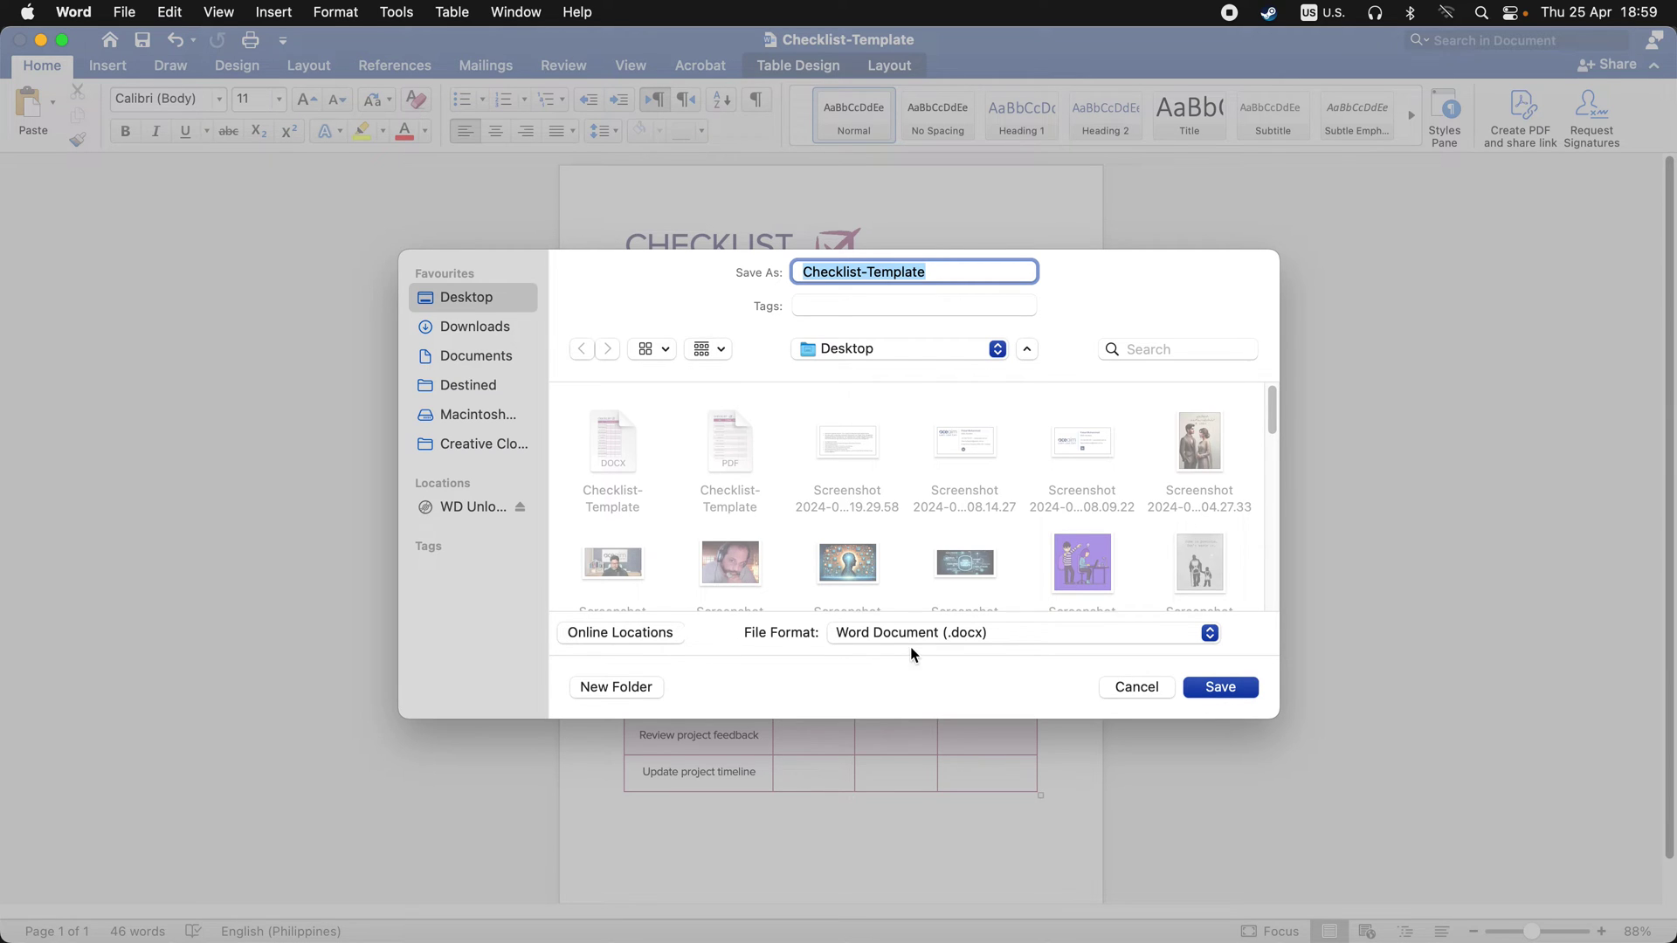
click(933, 634)
click(926, 753)
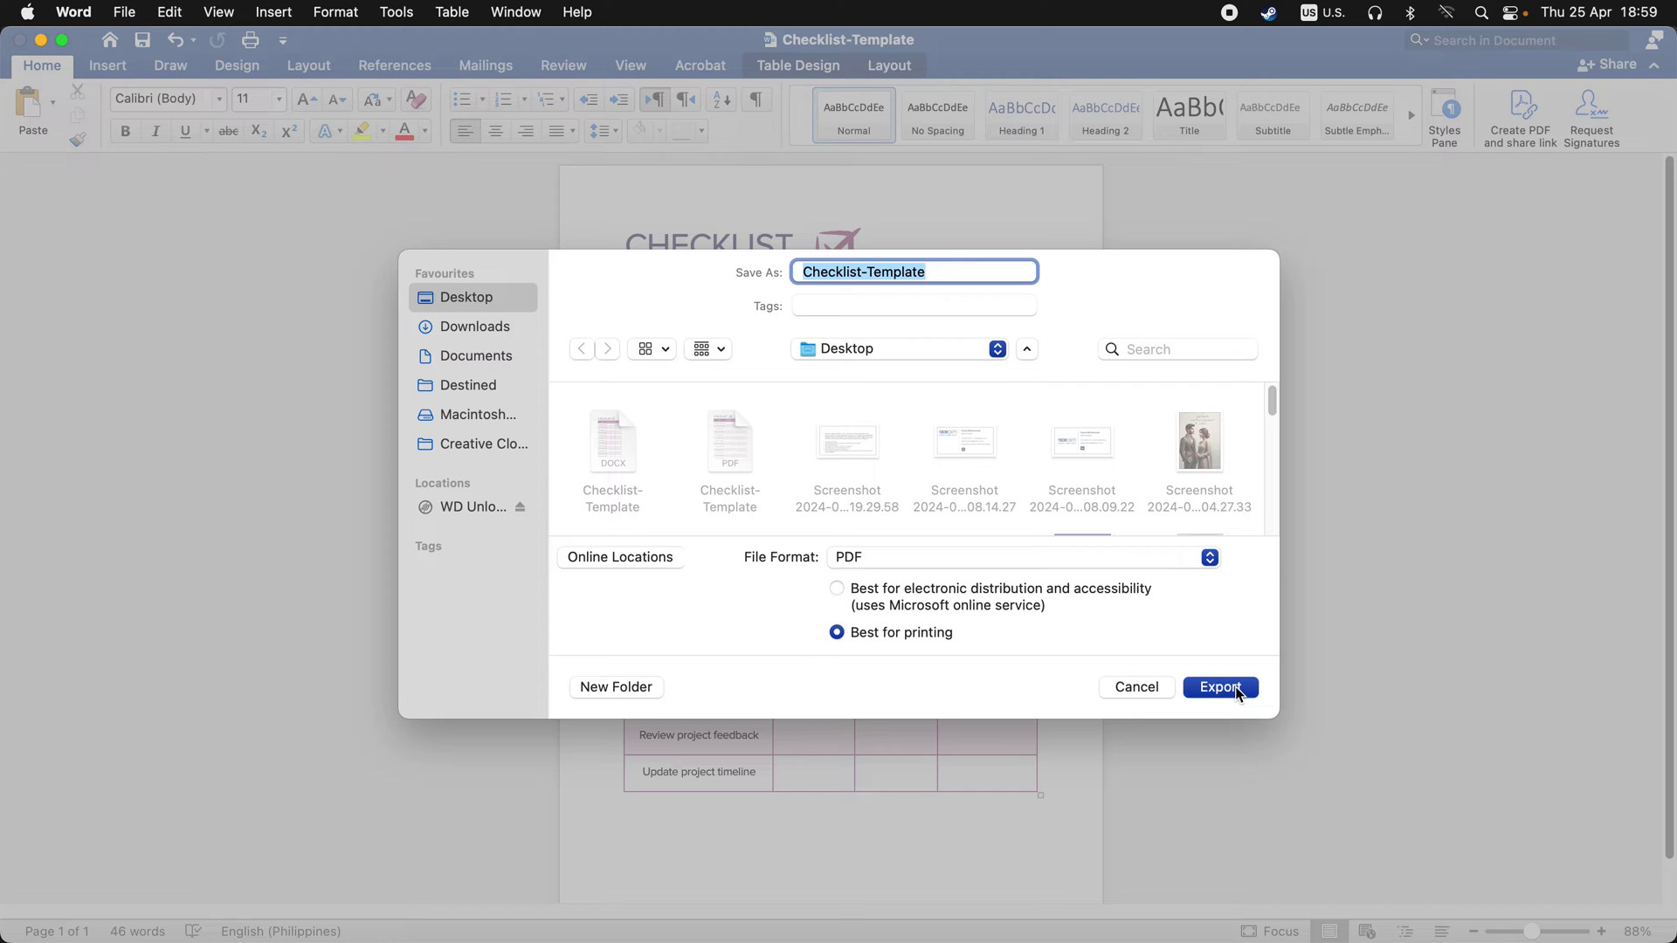
click(1220, 688)
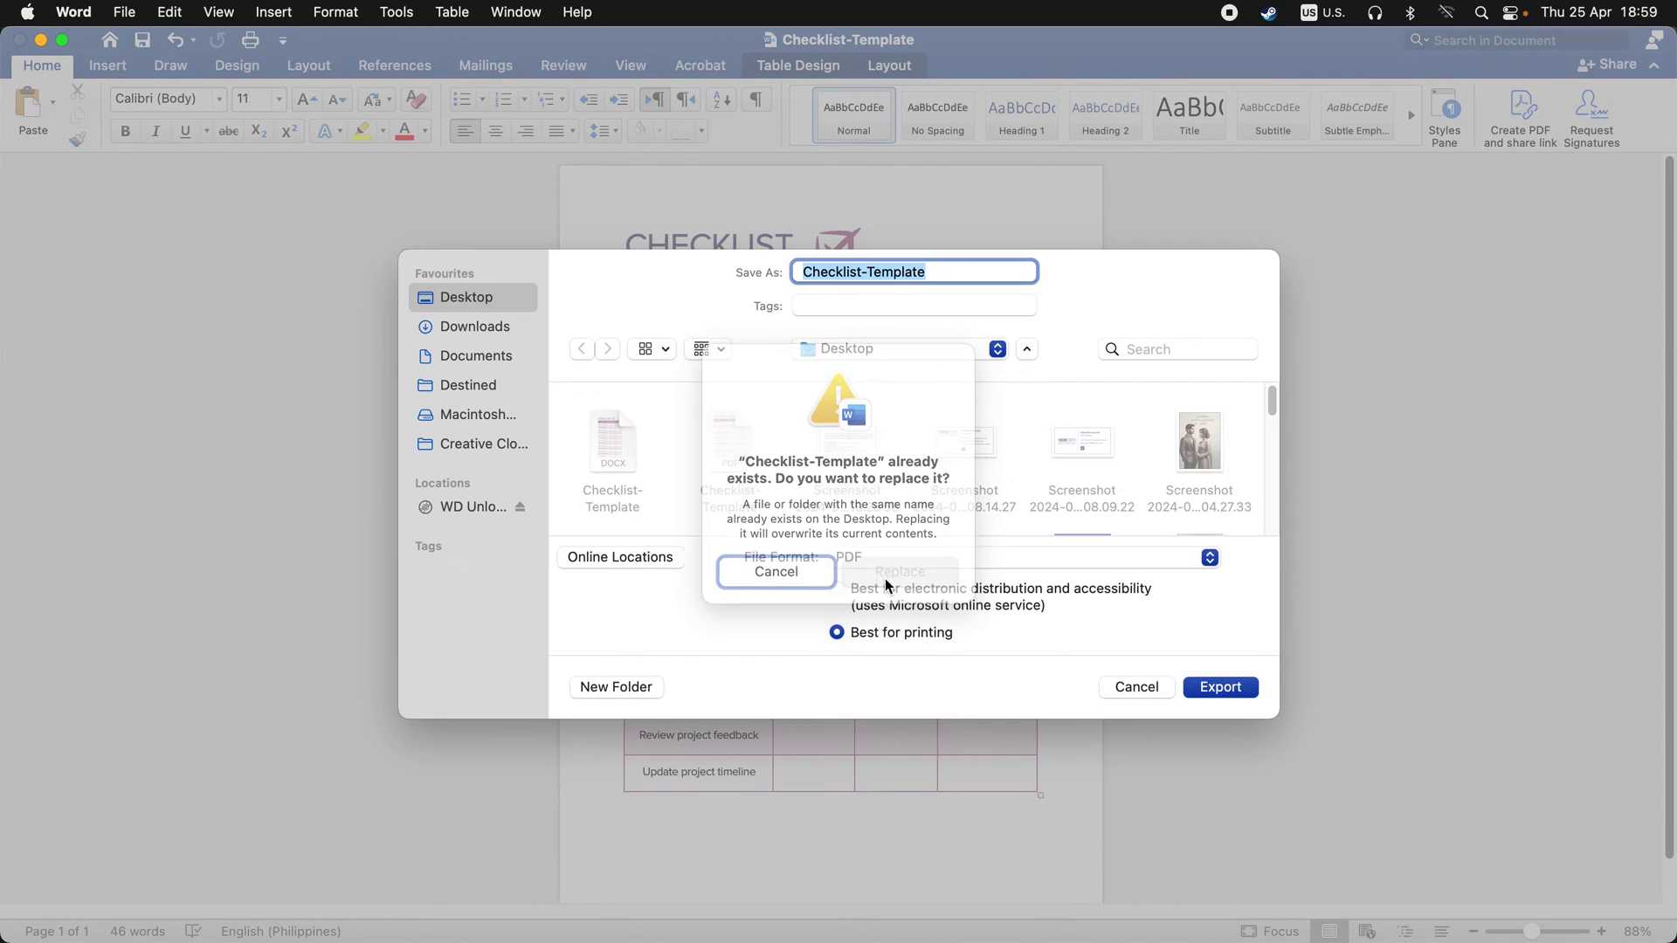
click(885, 580)
mouse_move(1009, 937)
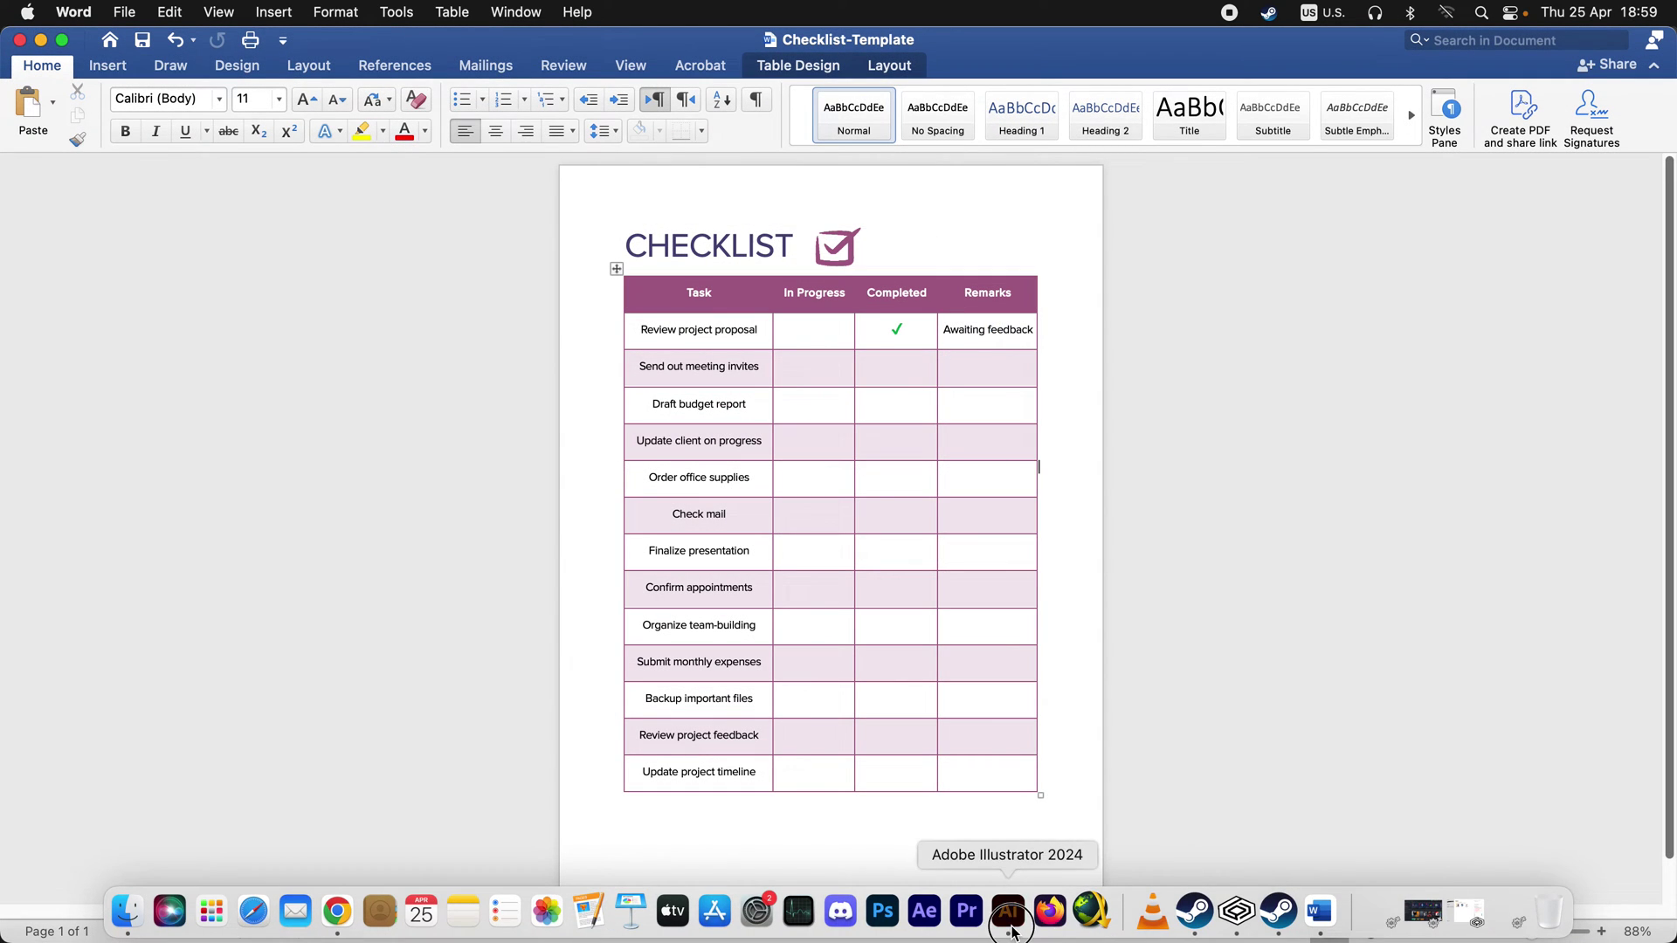
Switch to Illustrator and open Checklist-Template.pdf from the Desktop
click(1009, 917)
click(155, 13)
mouse_move(203, 113)
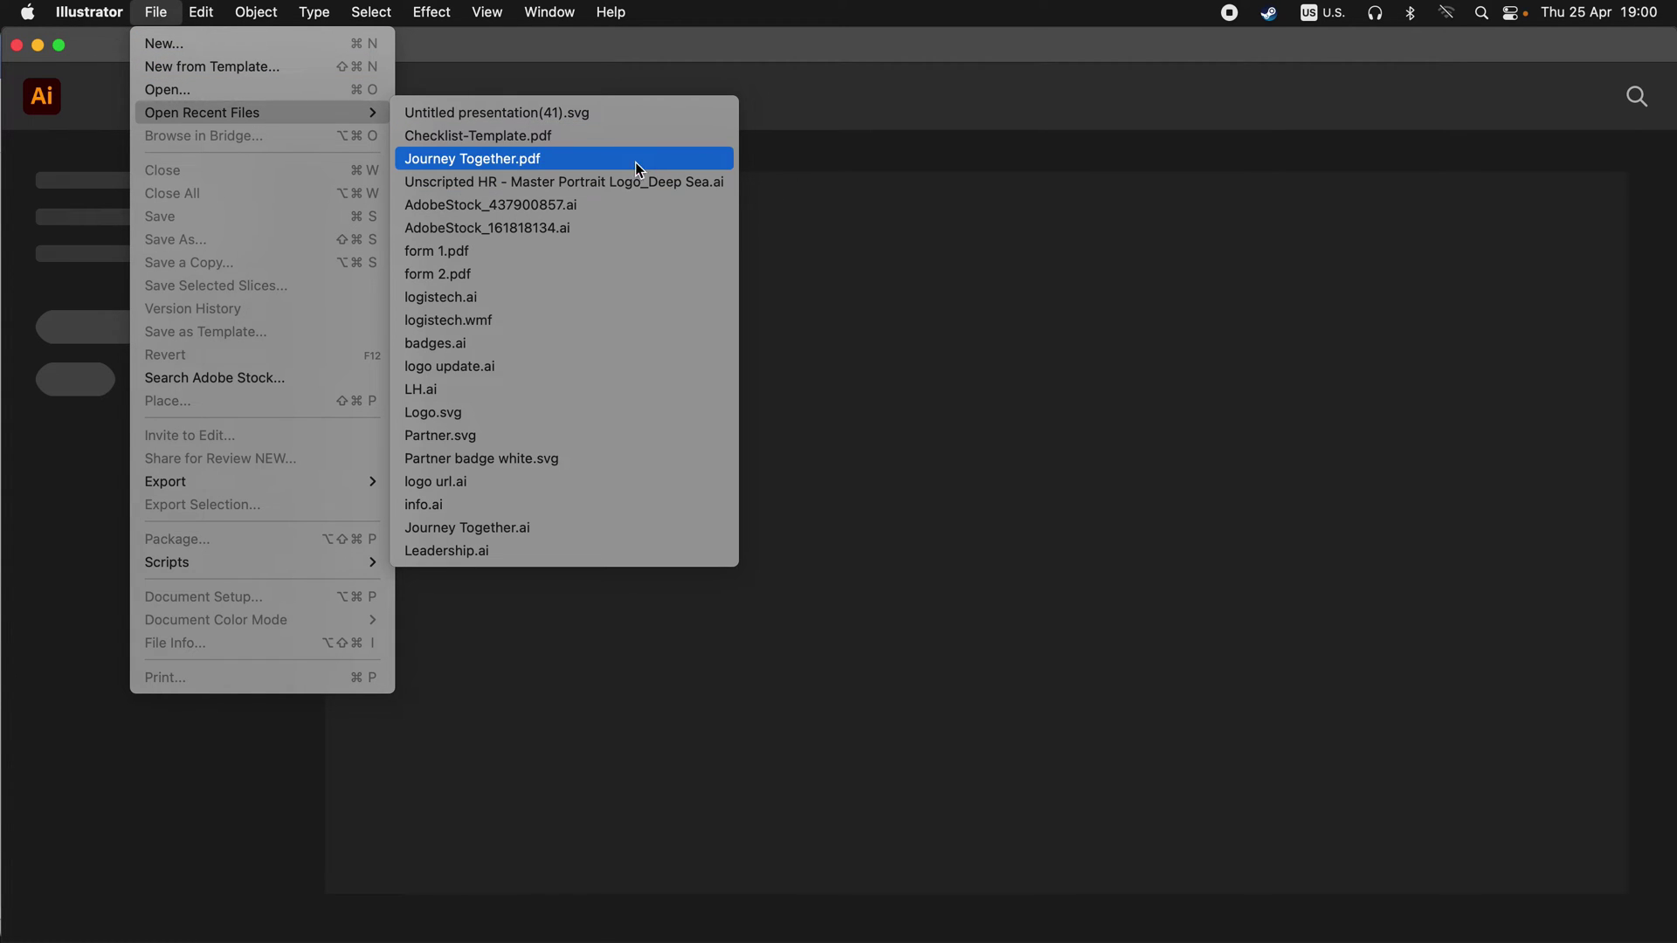
click(886, 221)
mouse_move(128, 938)
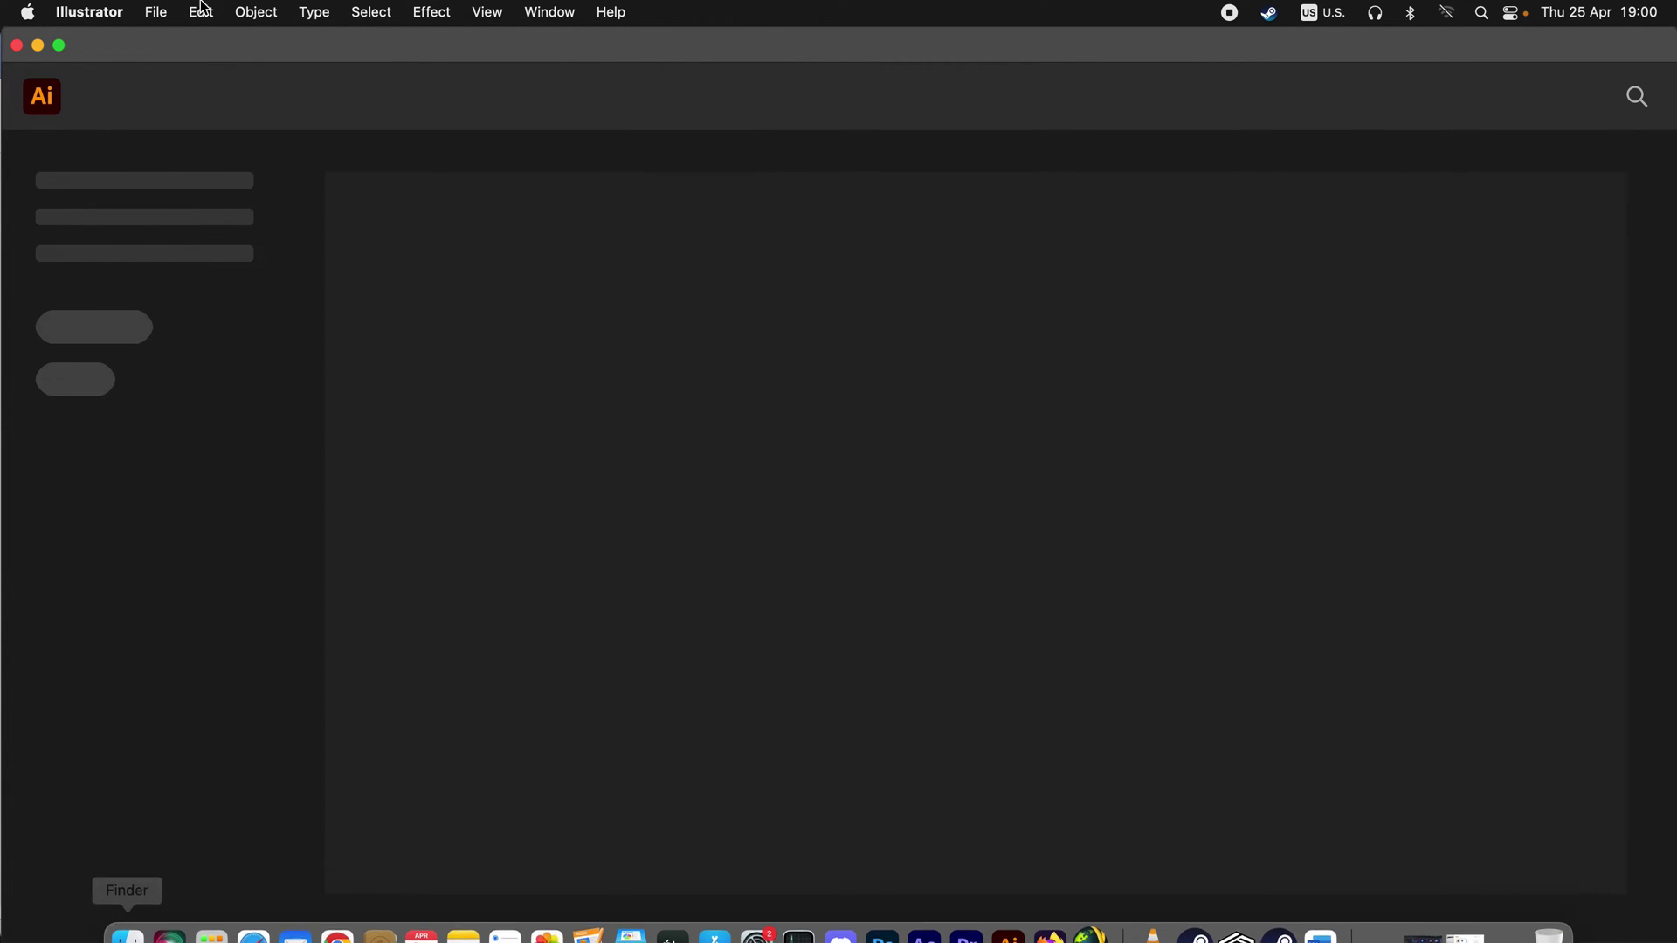
click(155, 11)
mouse_move(202, 113)
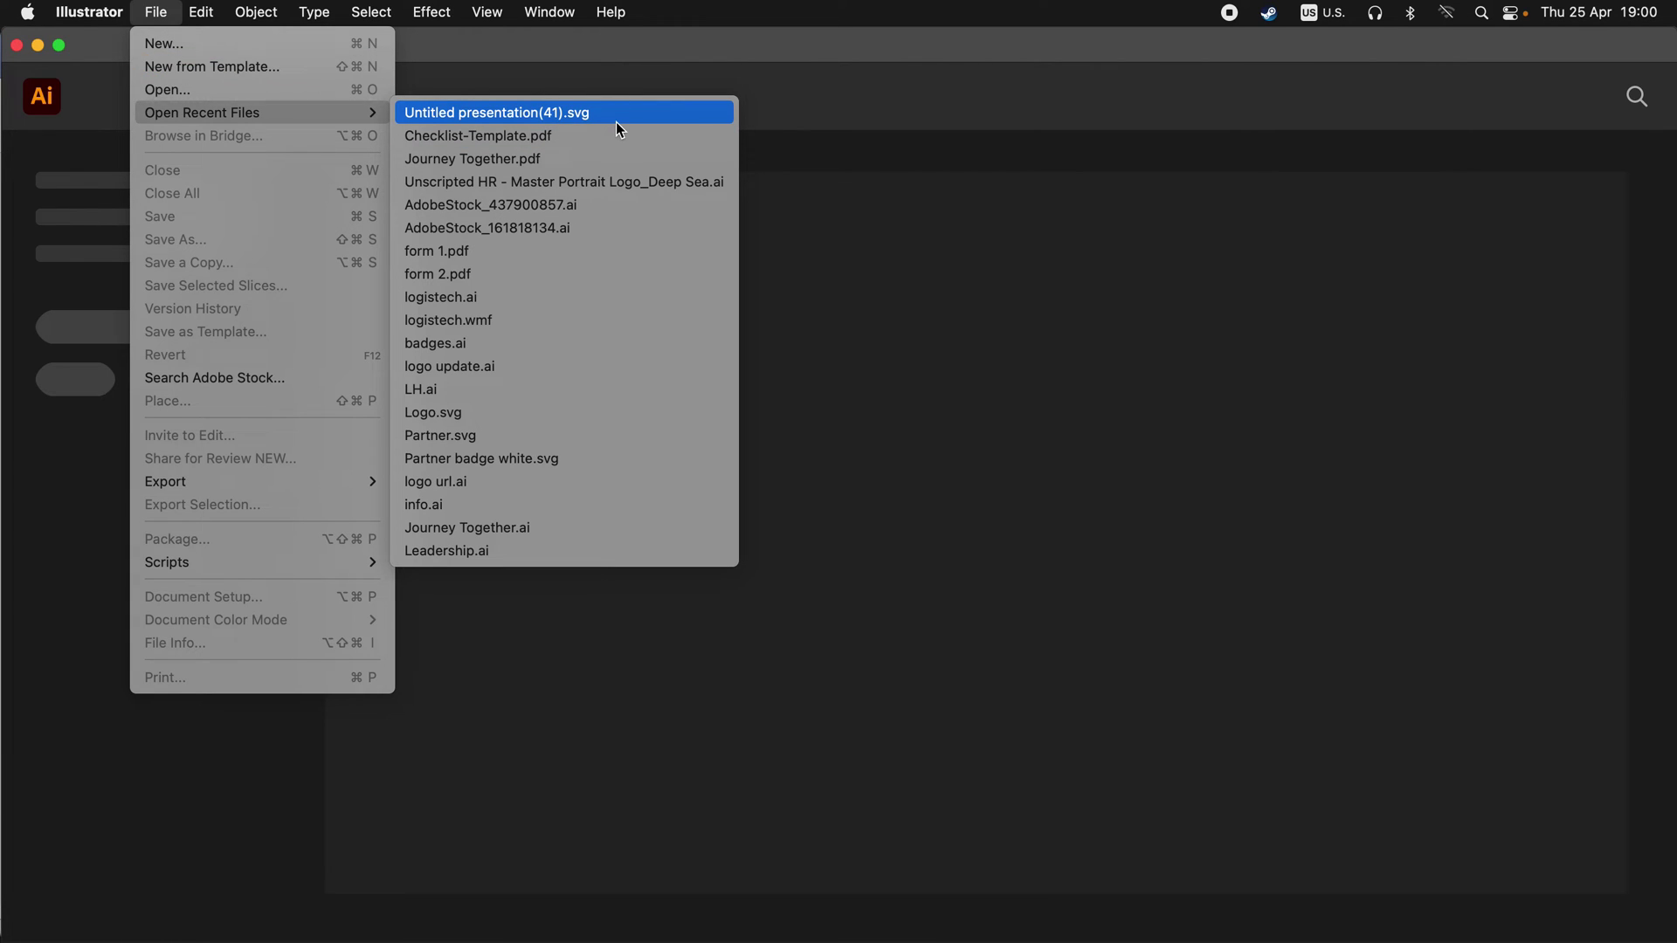
click(819, 247)
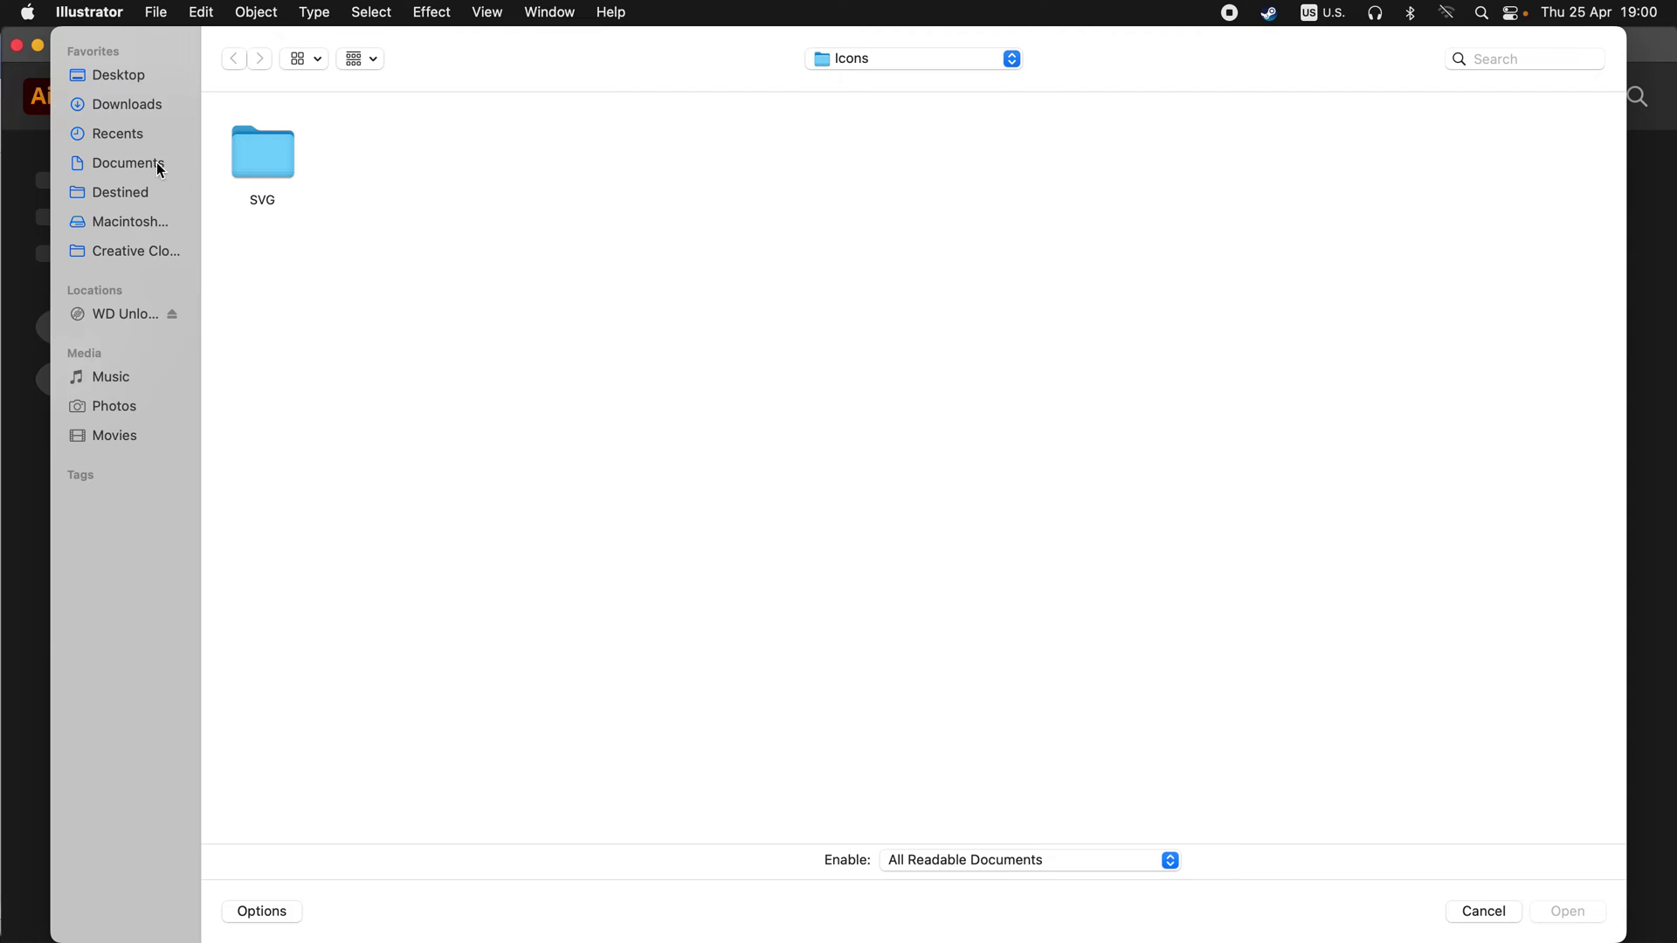
click(119, 74)
key(Down)
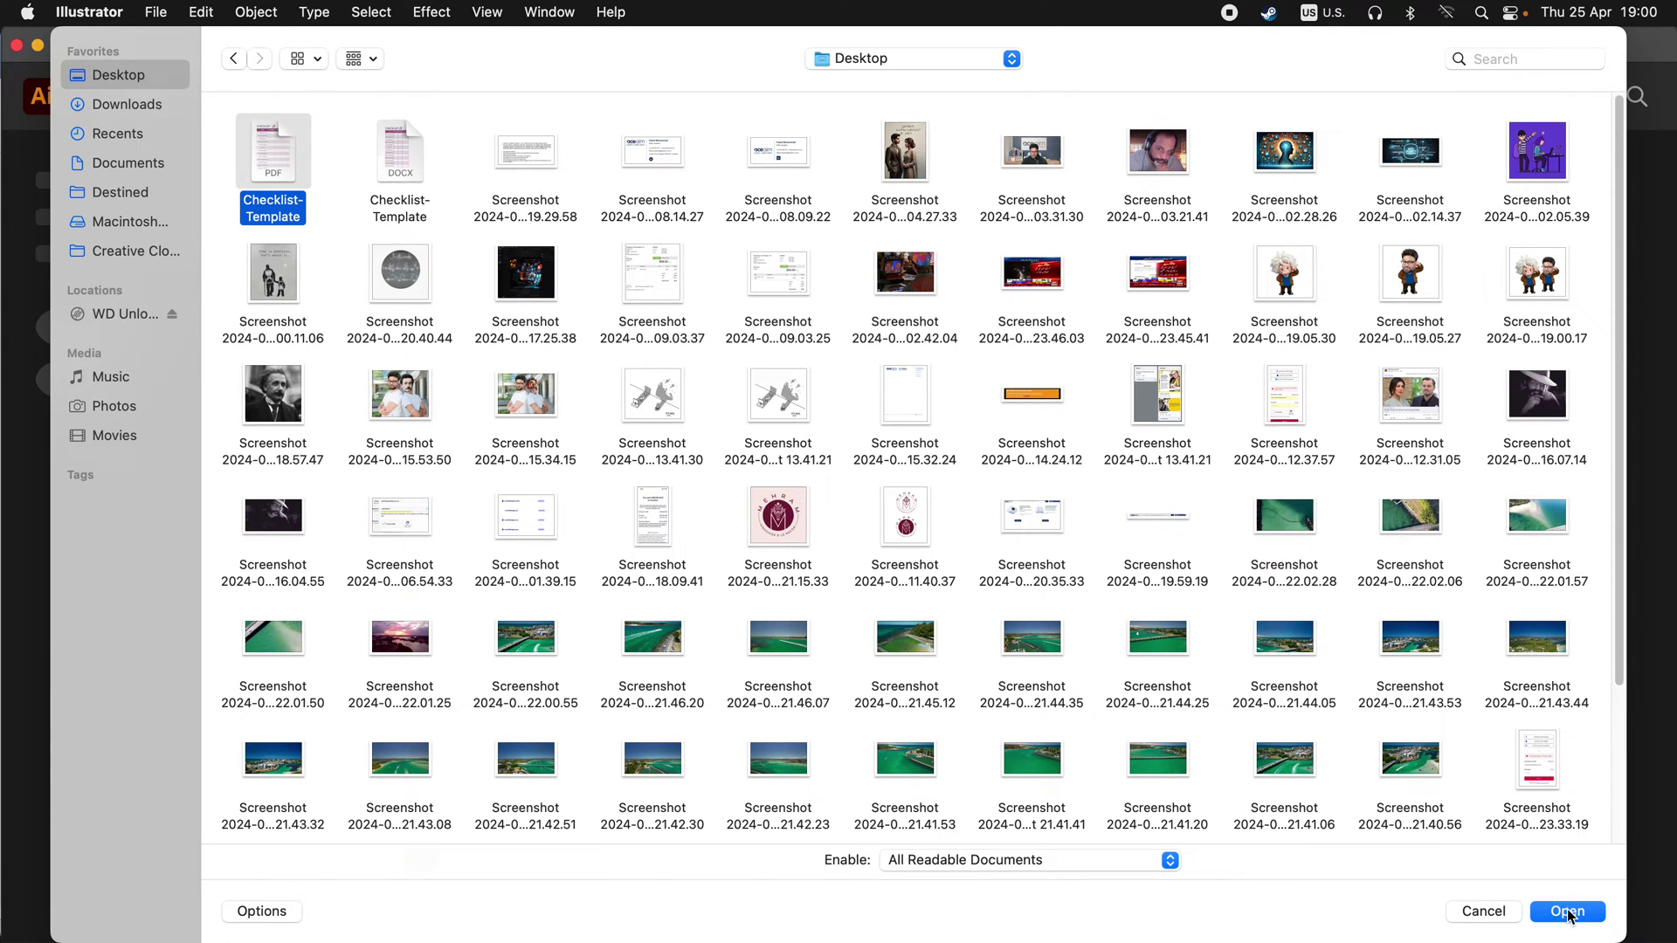
click(1567, 911)
Dismiss the PDF warning and zoom in to inspect the table's header cells
click(1048, 639)
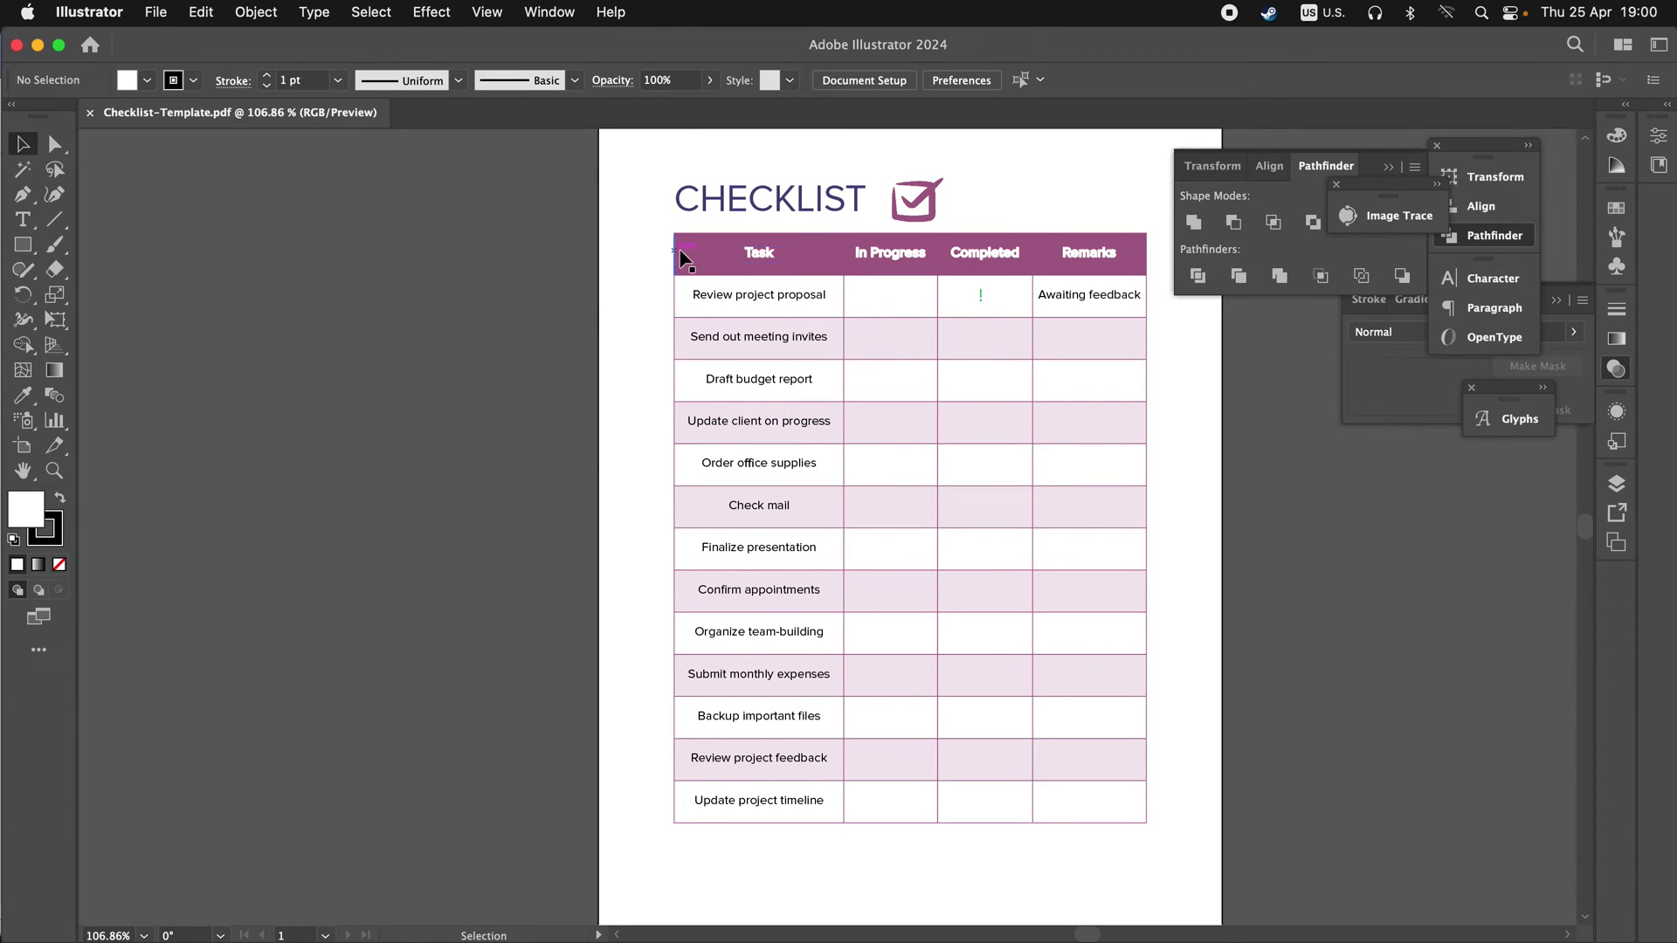
click(54, 470)
click(827, 244)
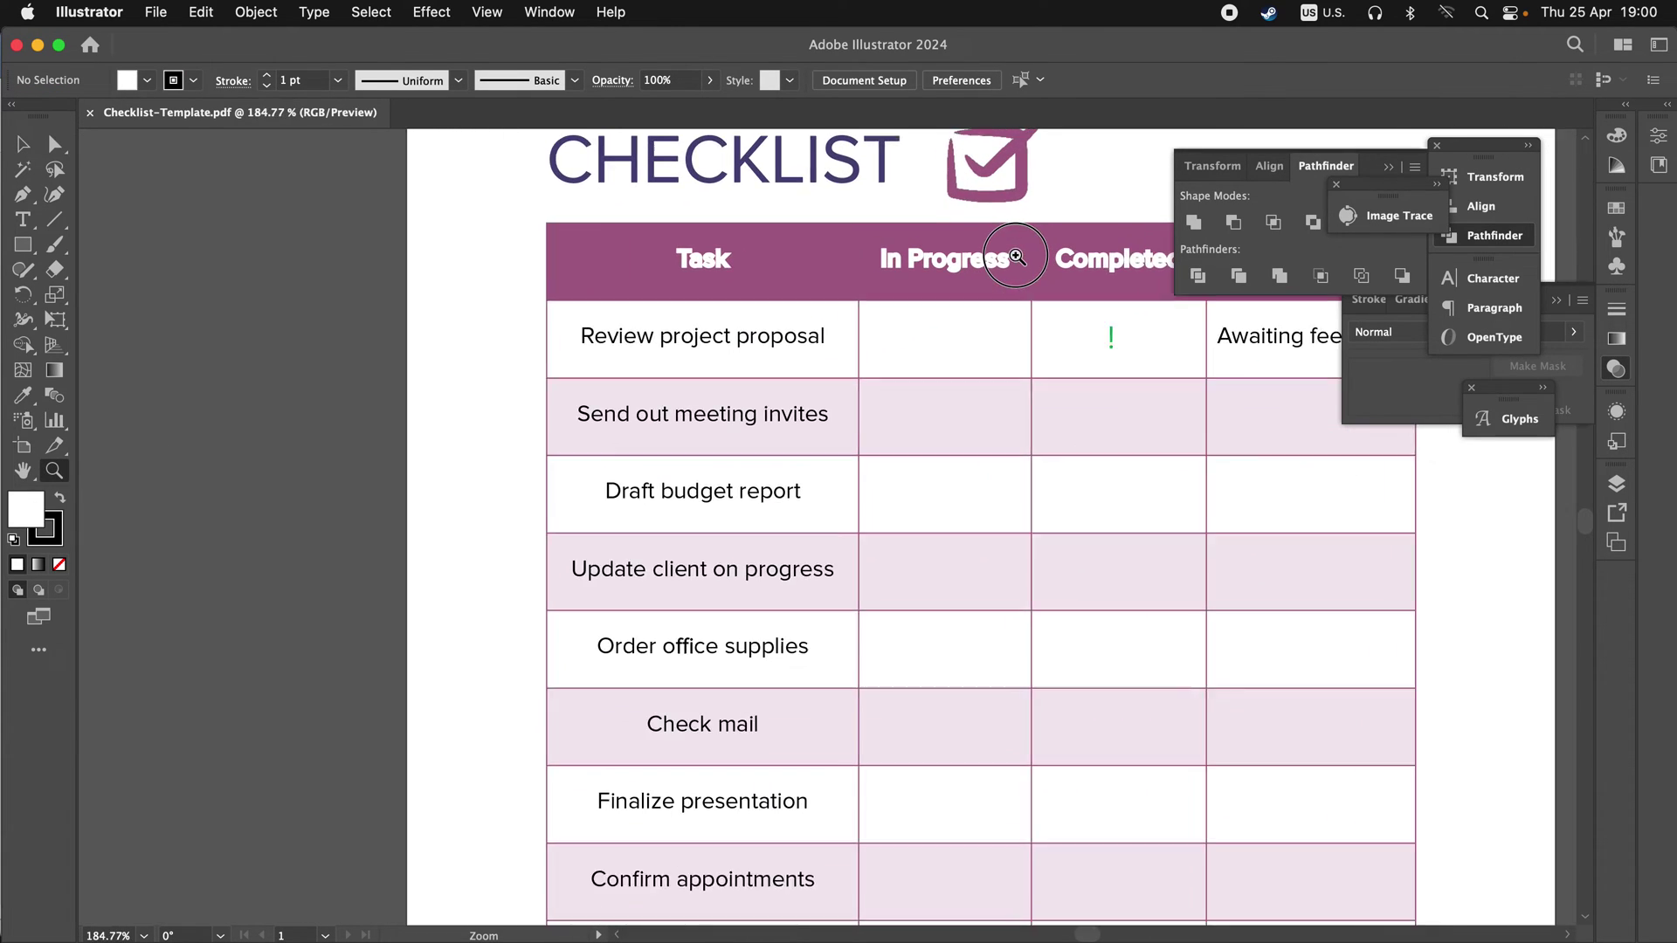
key(v)
click(973, 275)
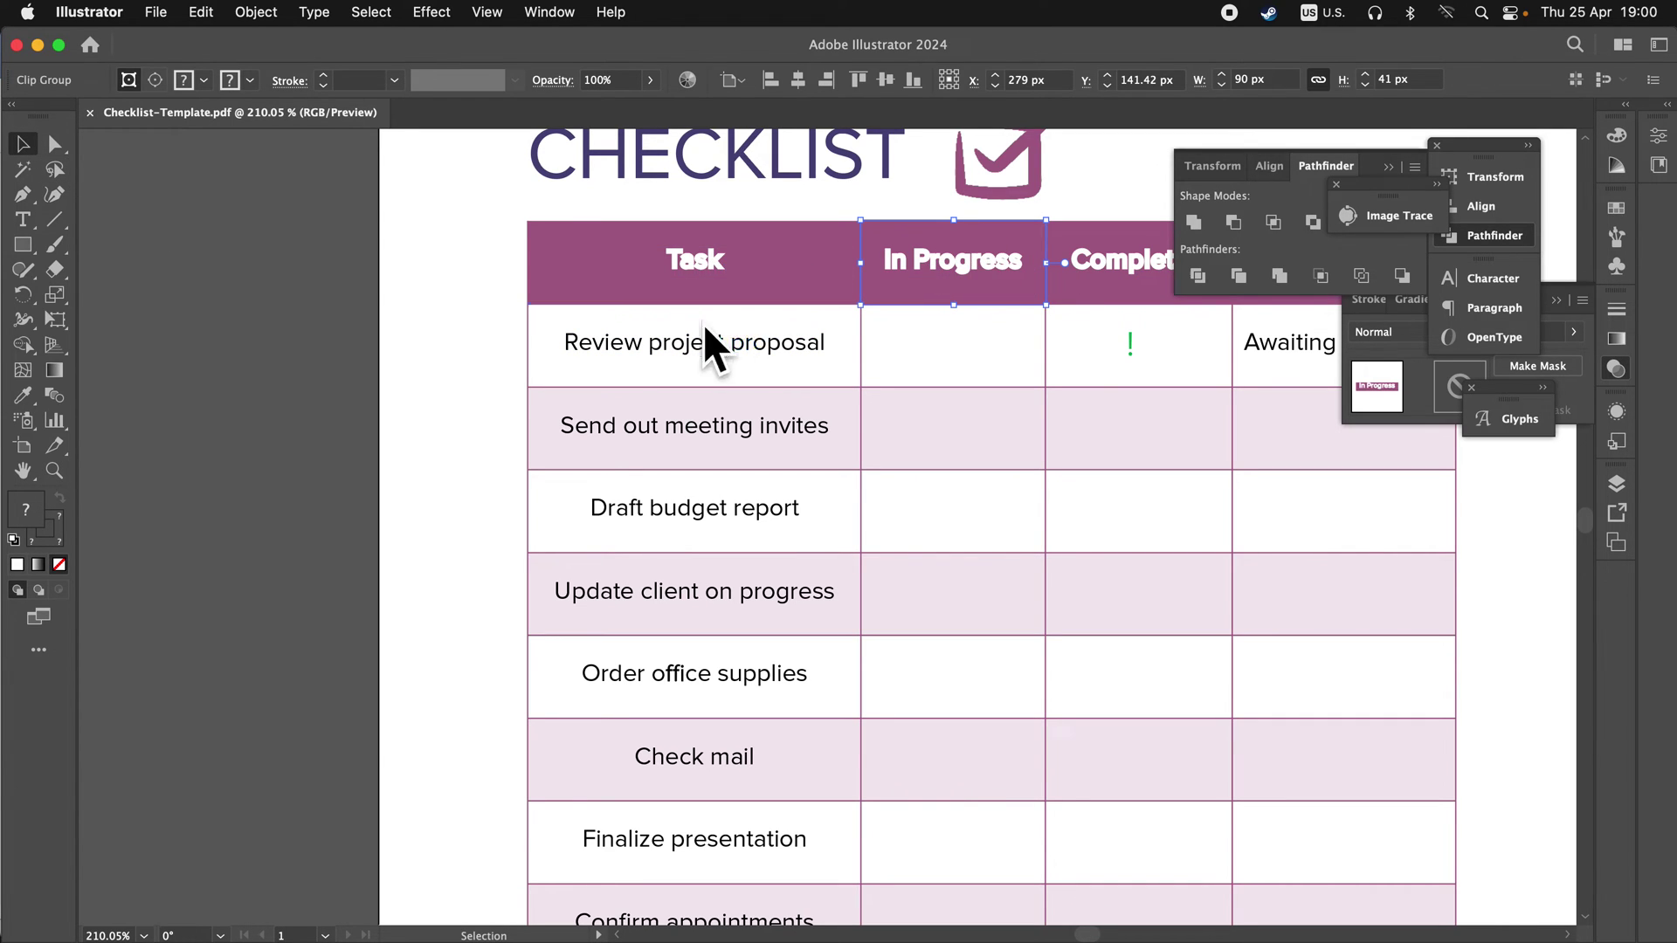
click(437, 386)
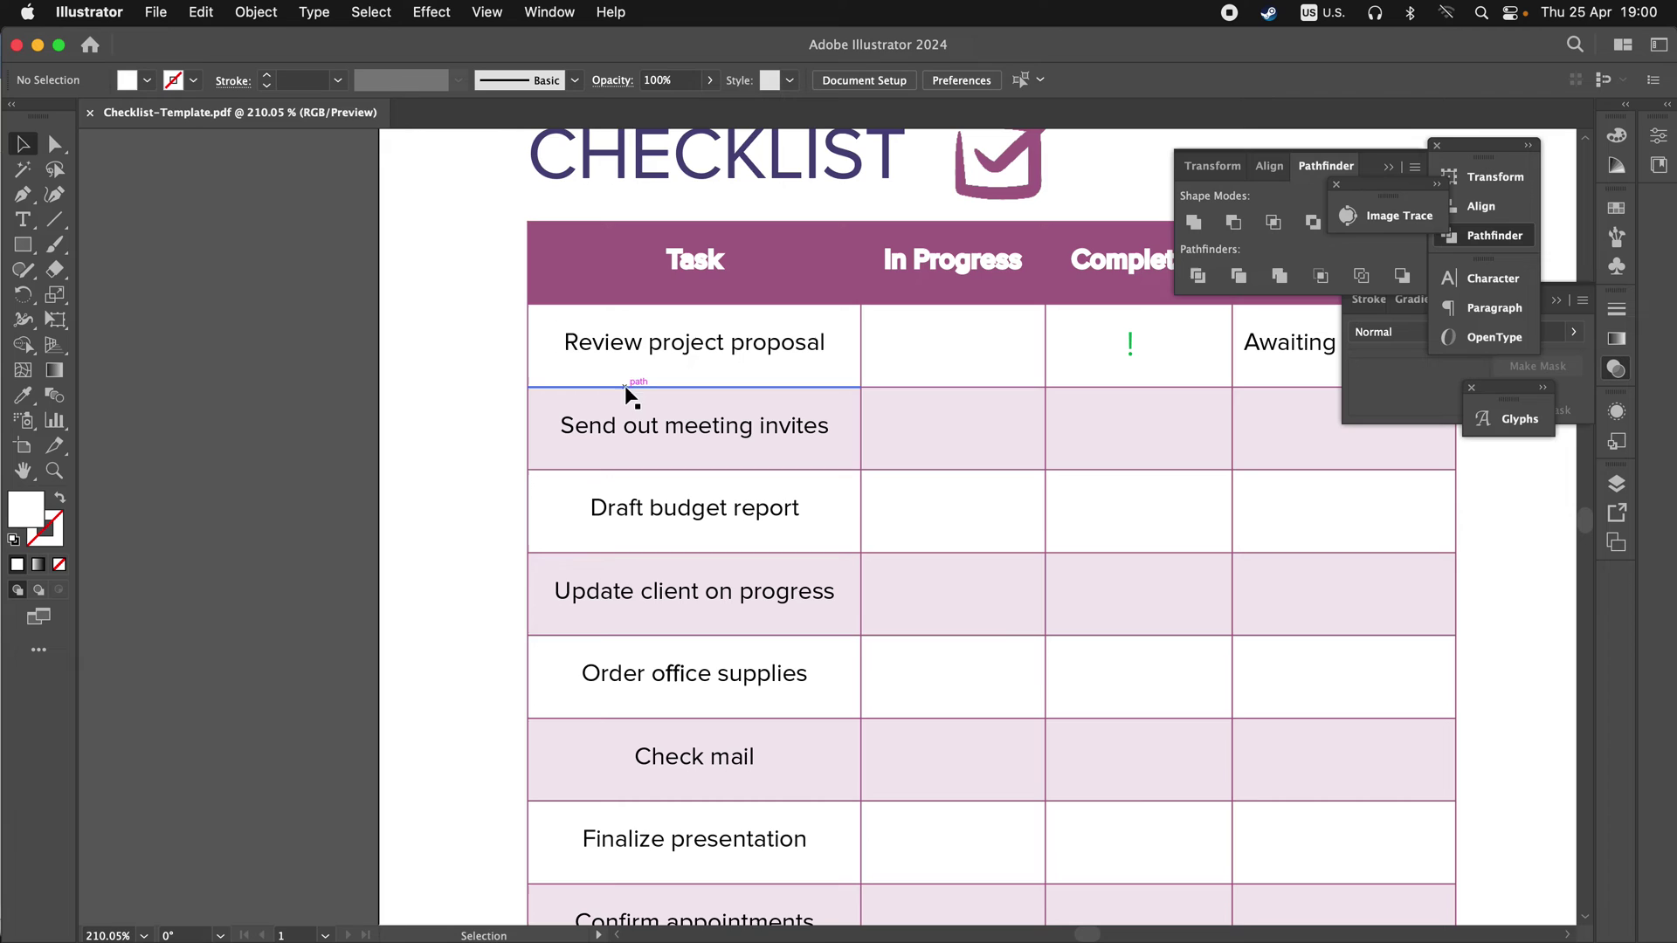
key(z)
alt+click(615, 471)
click(982, 338)
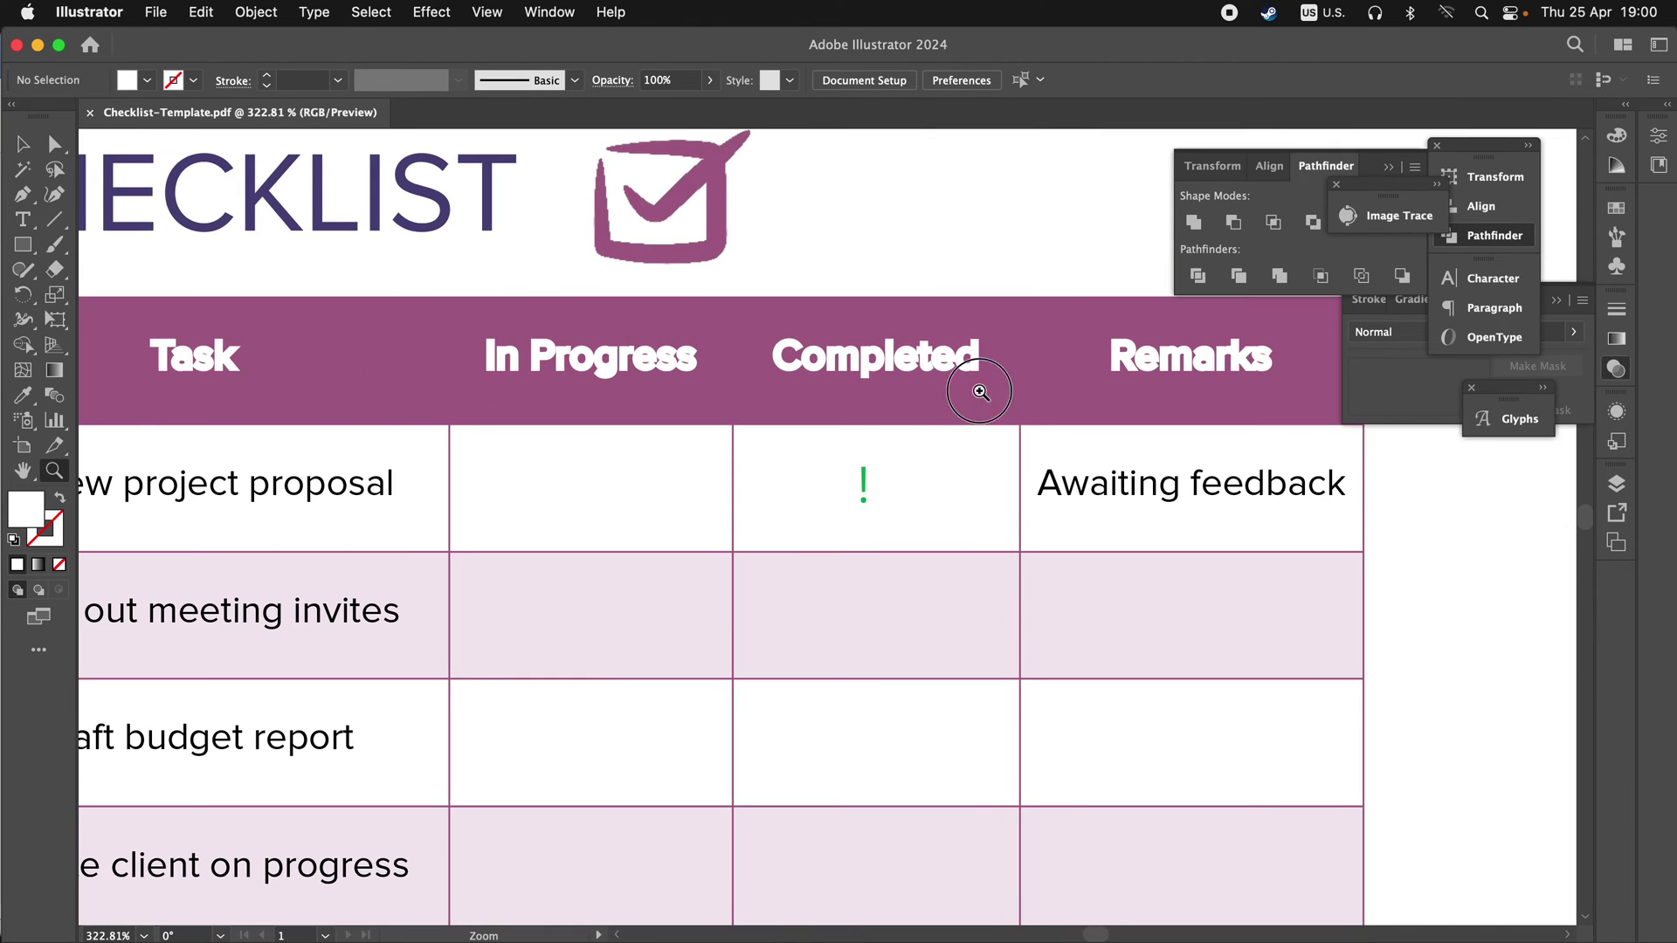
alt+click(980, 390)
key(v)
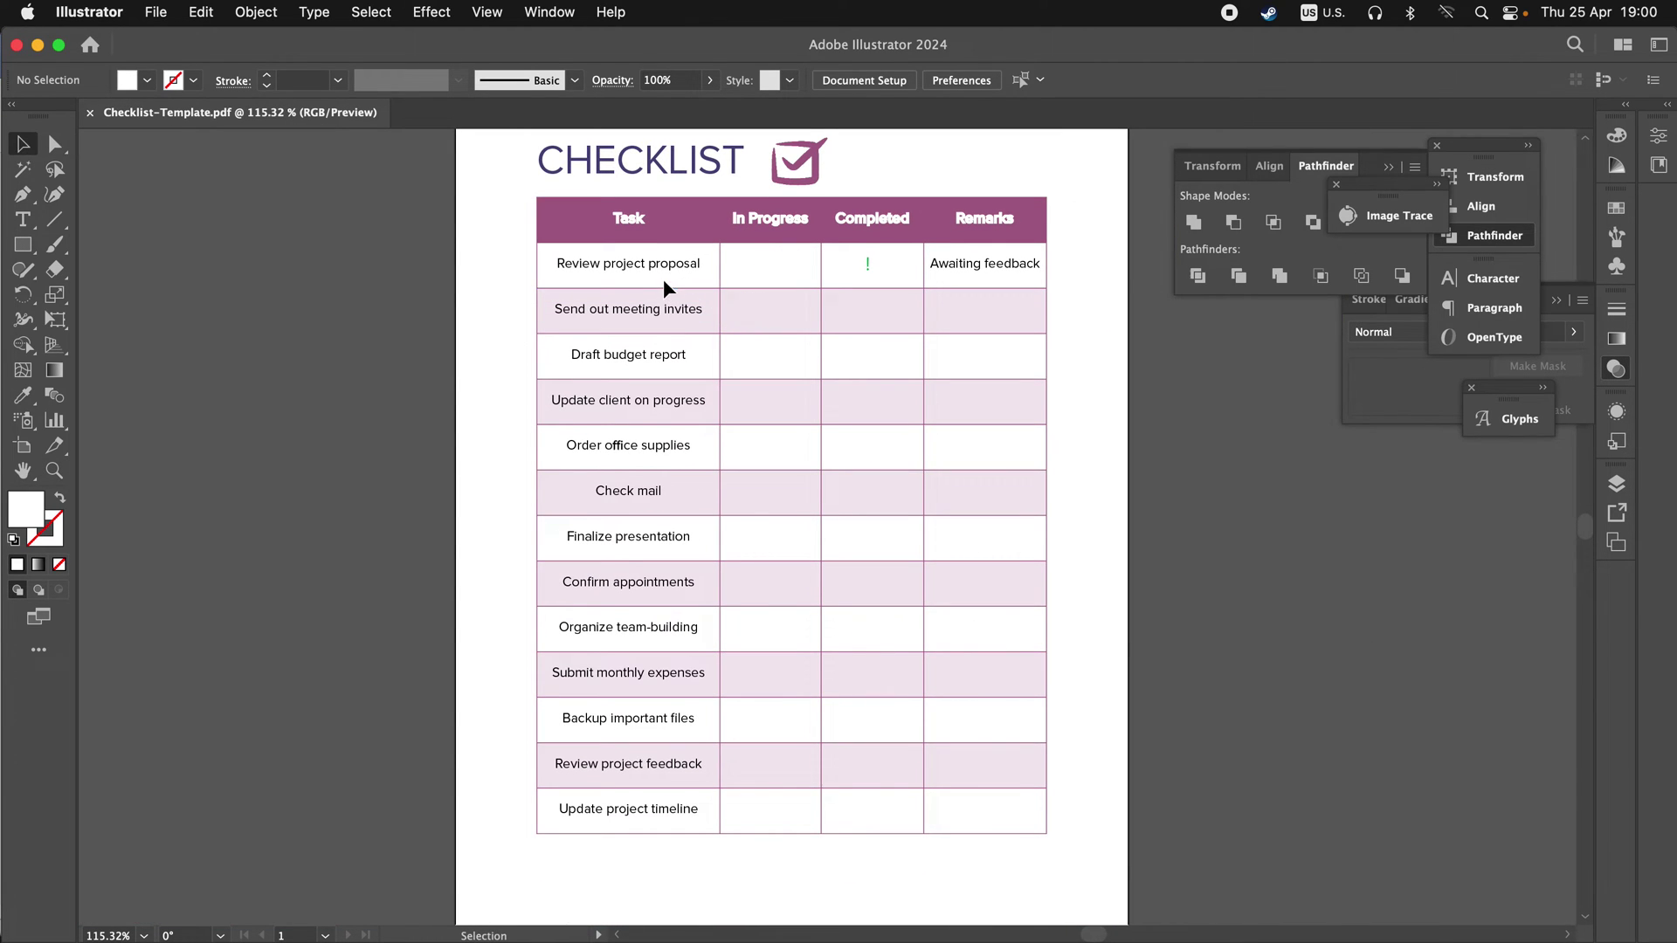
Drag the Check mail row's label off the page to the left, then select all and deselect
click(764, 287)
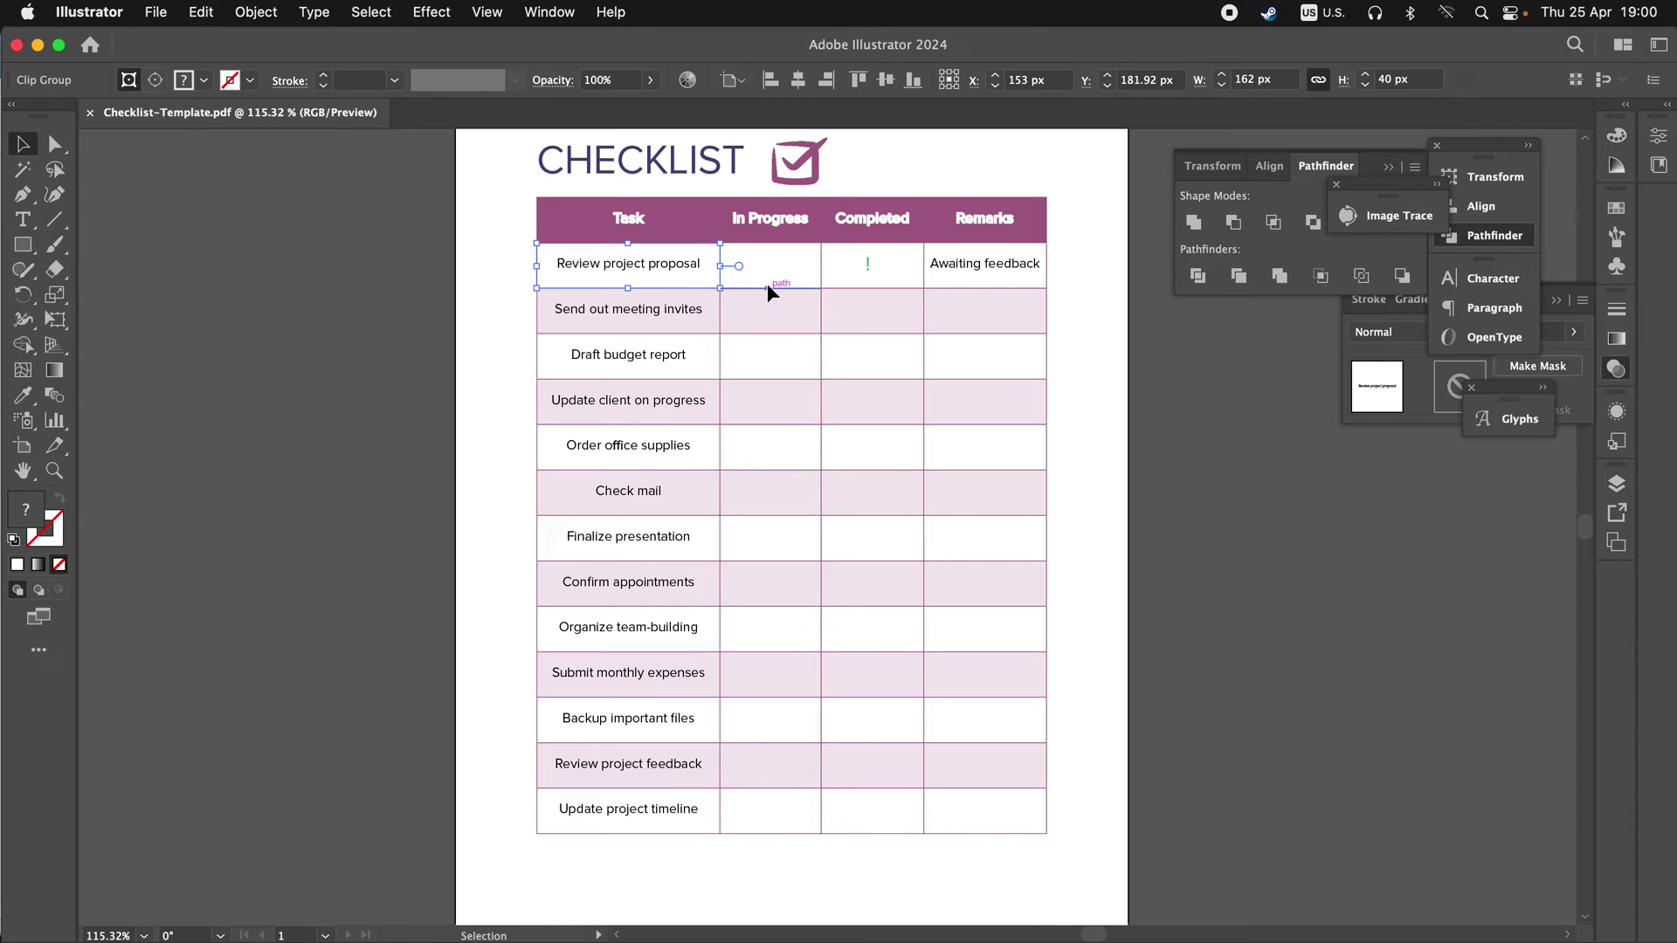
mouse_move(1018, 316)
mouse_down()
mouse_move(948, 495)
mouse_move(445, 335)
mouse_up()
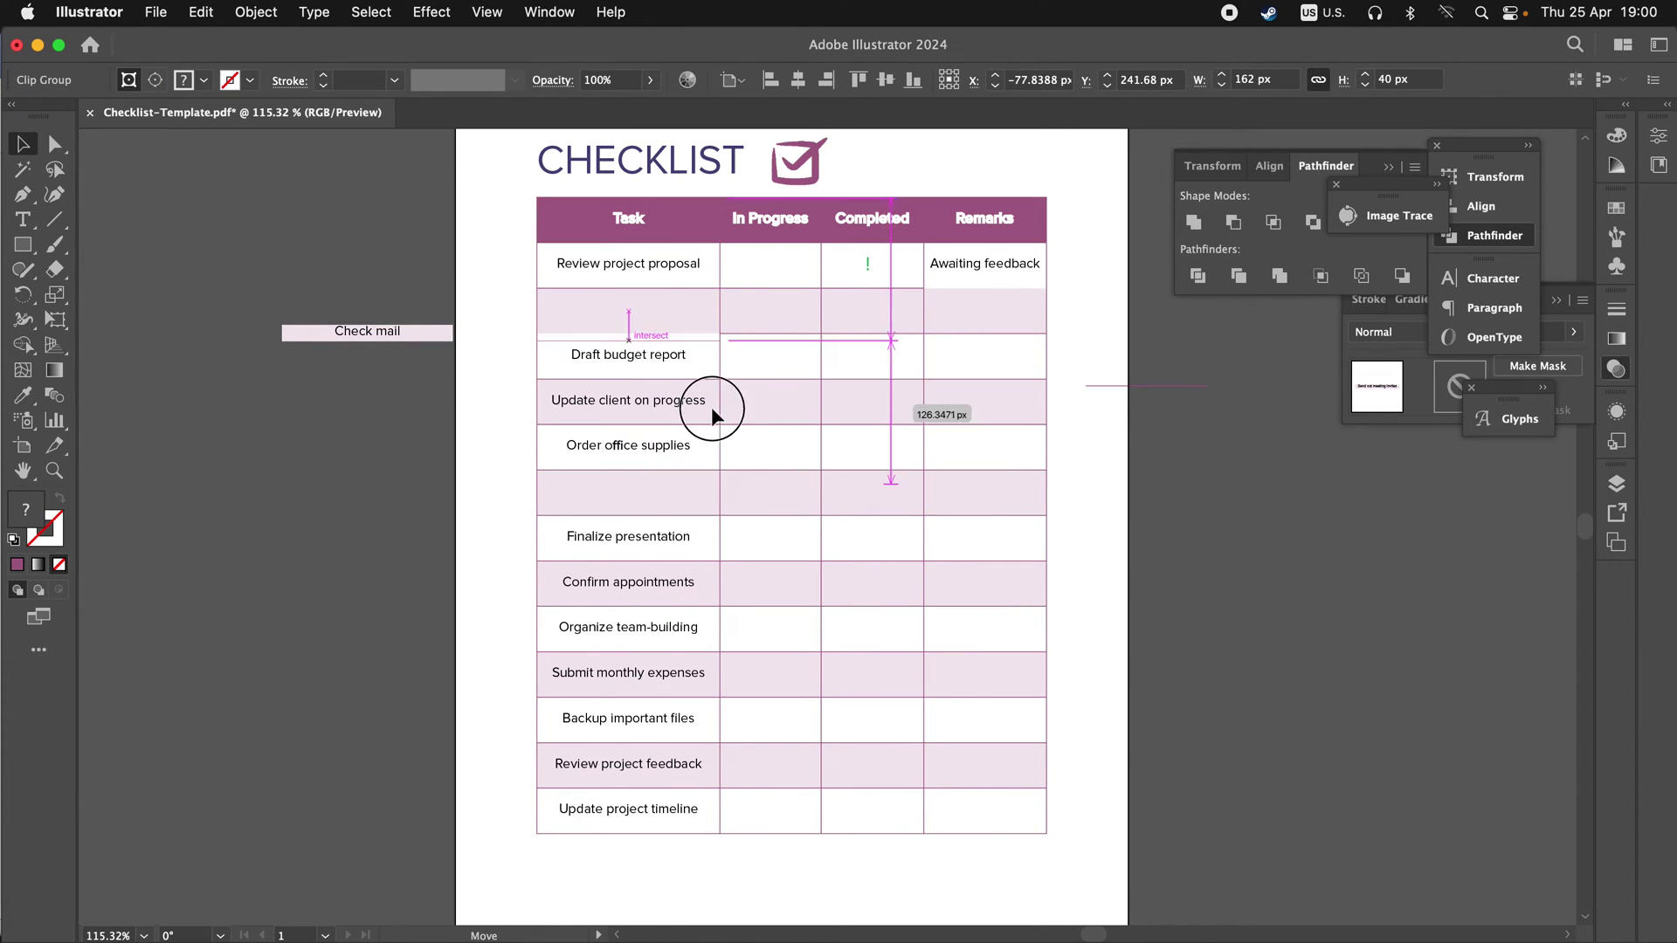
drag(712, 413, 1043, 534)
scroll(1059, 457, down, 2)
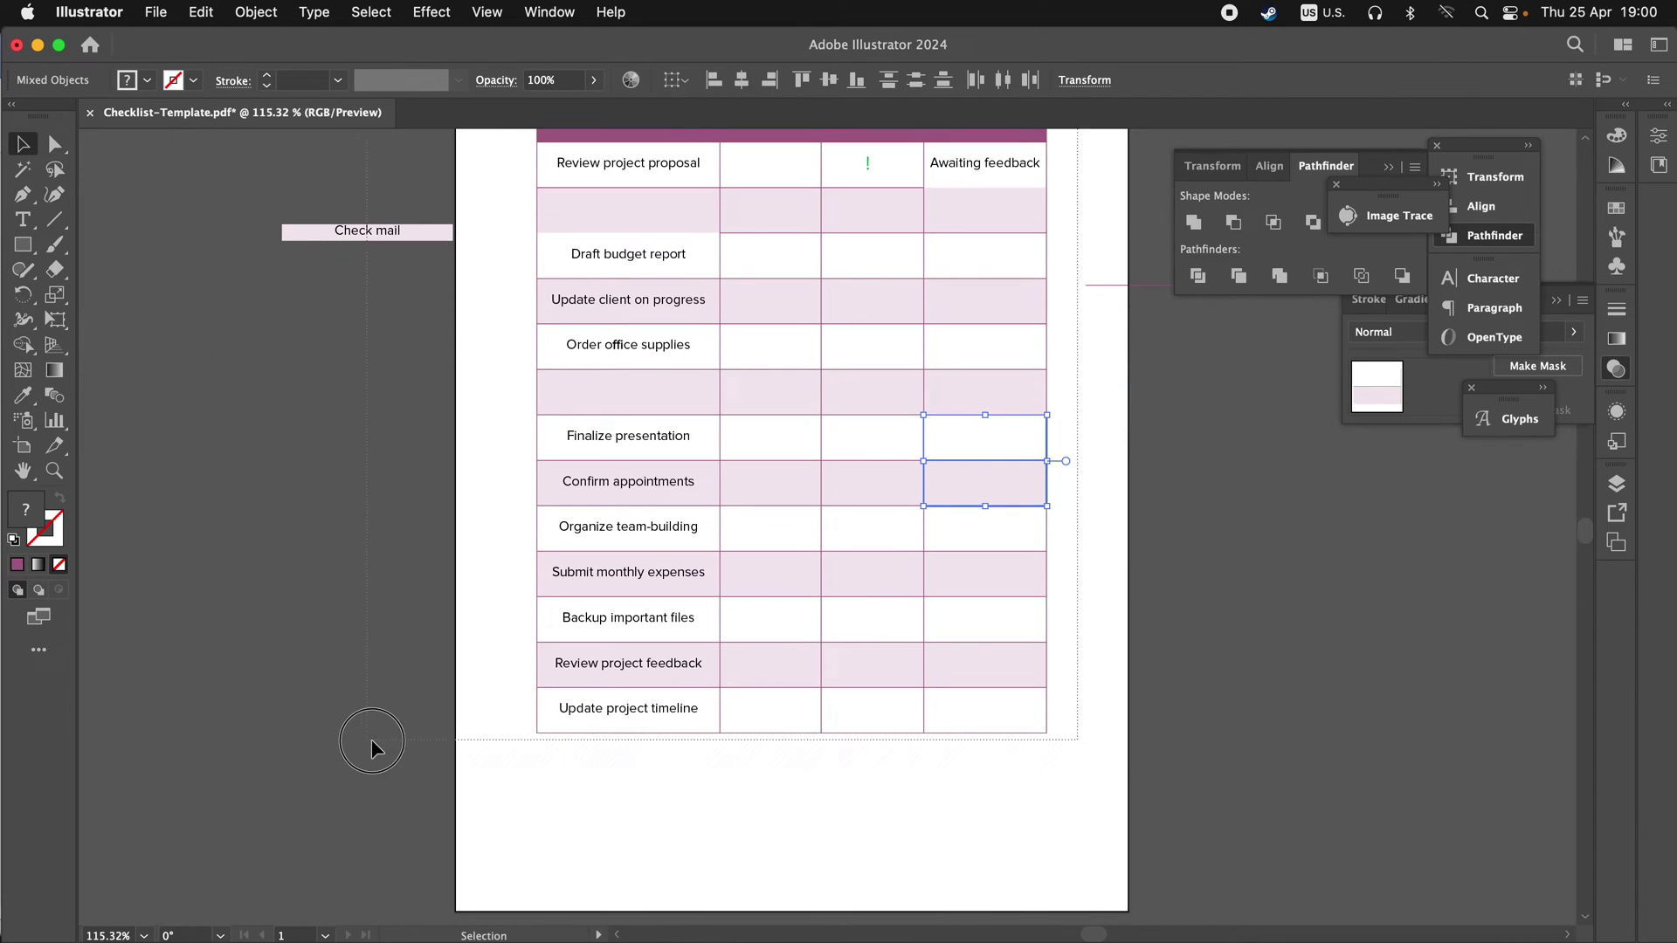
drag(1079, 177, 387, 749)
click(926, 768)
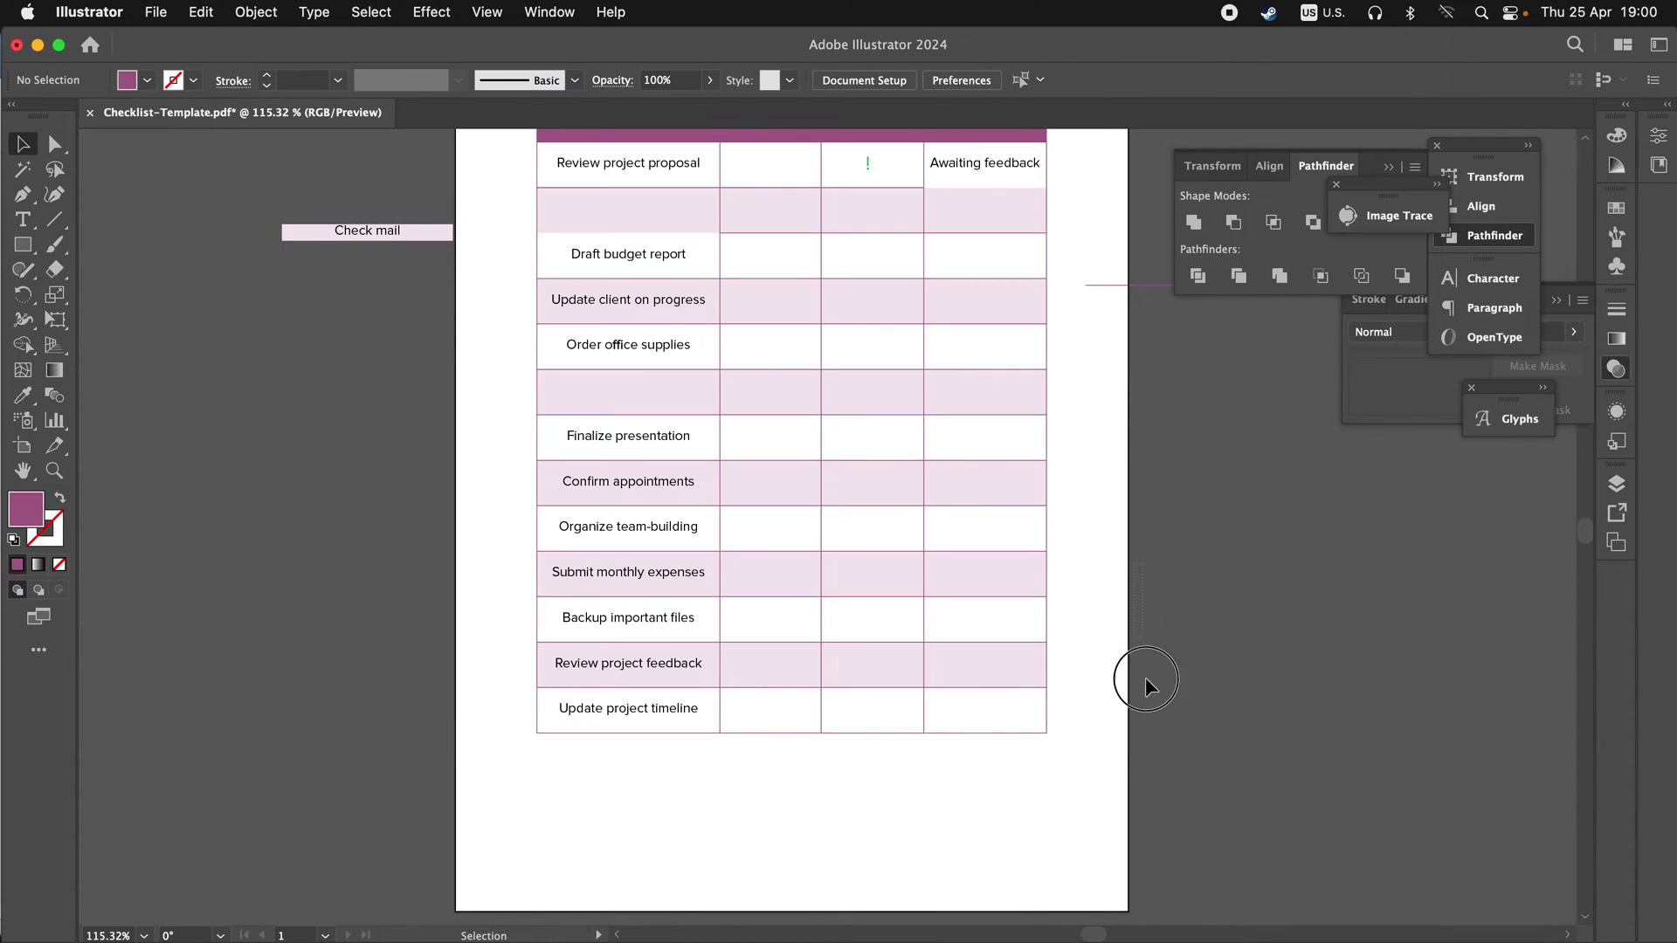
scroll(923, 492, up, 1)
scroll(922, 493, up, 3)
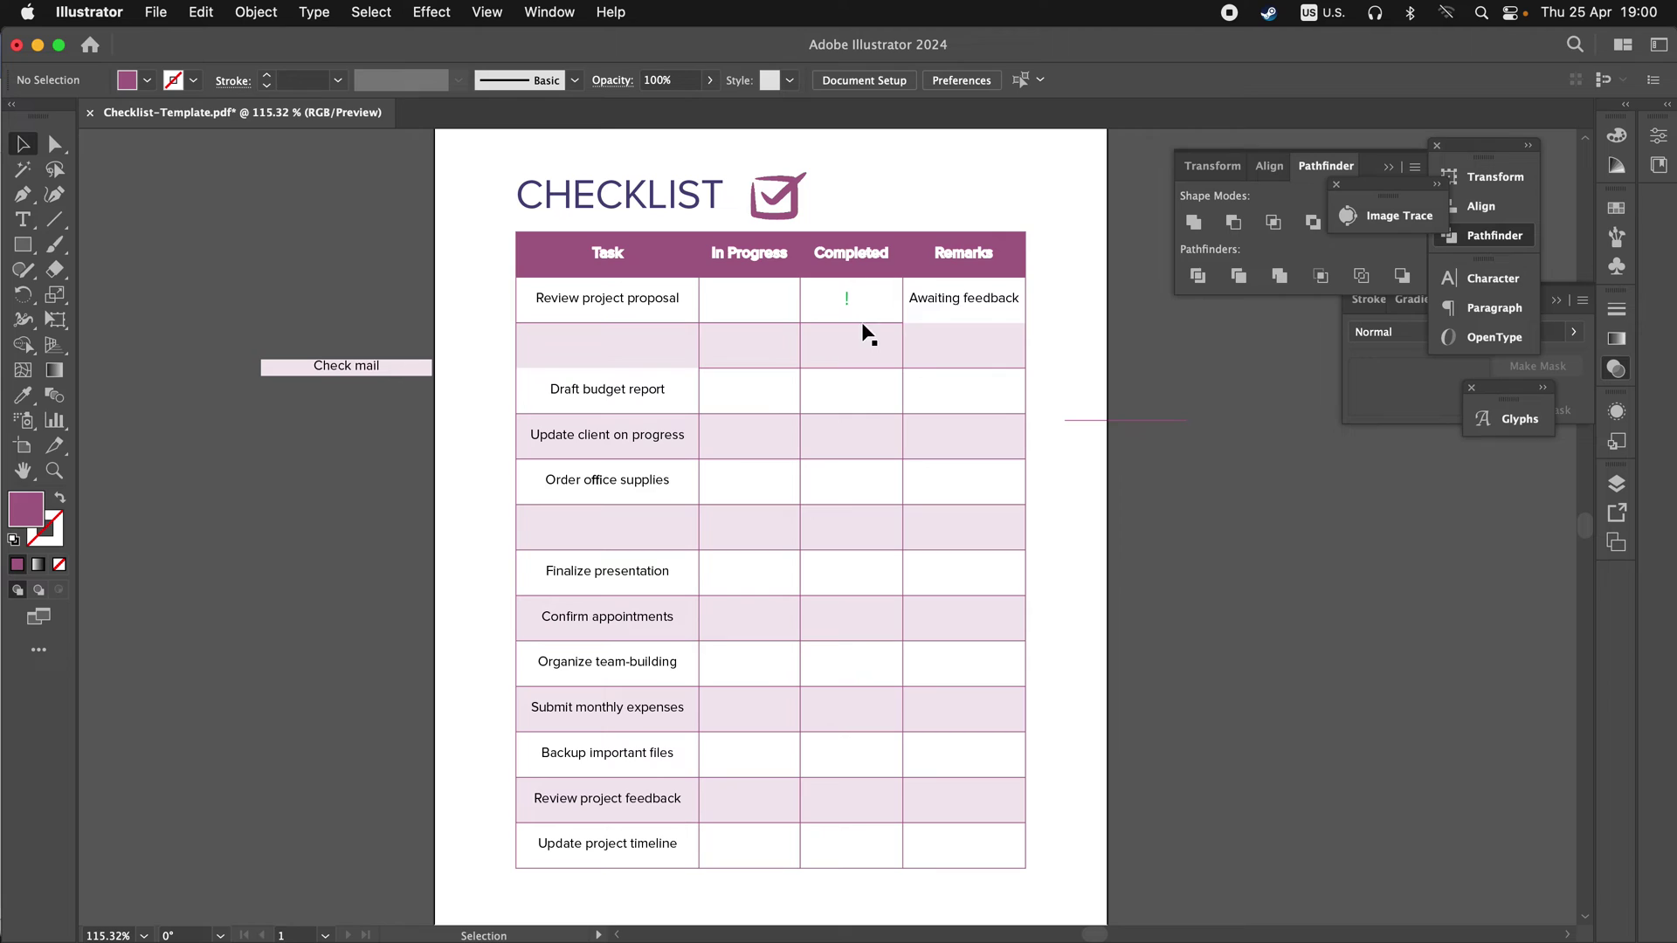
click(982, 378)
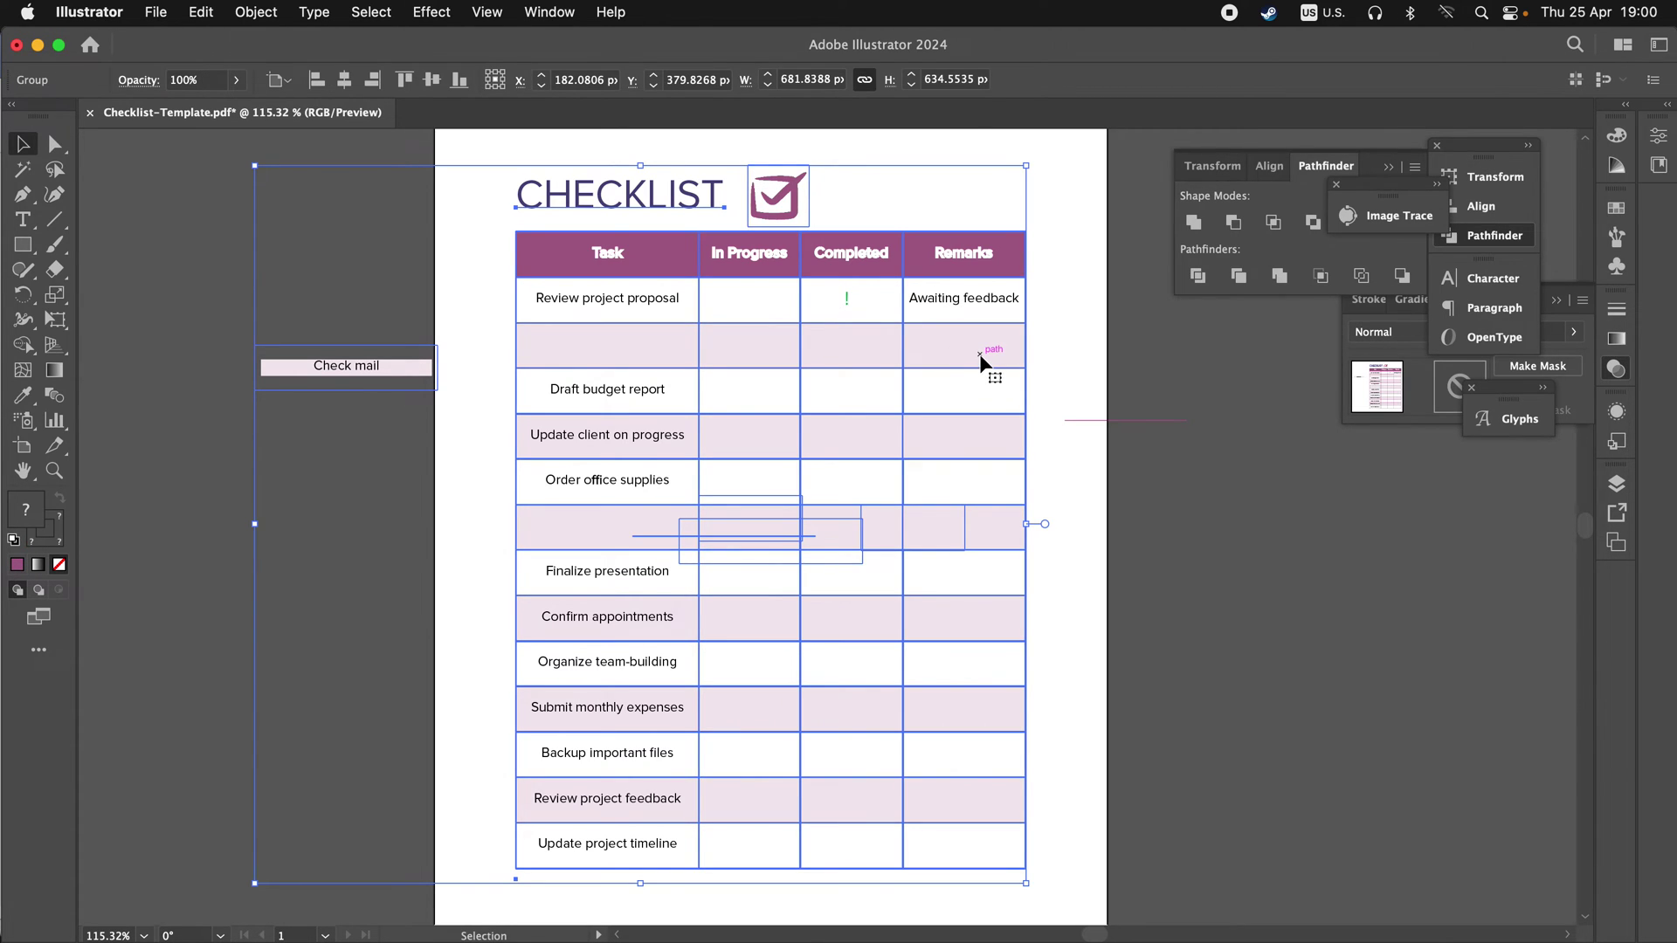
click(1087, 360)
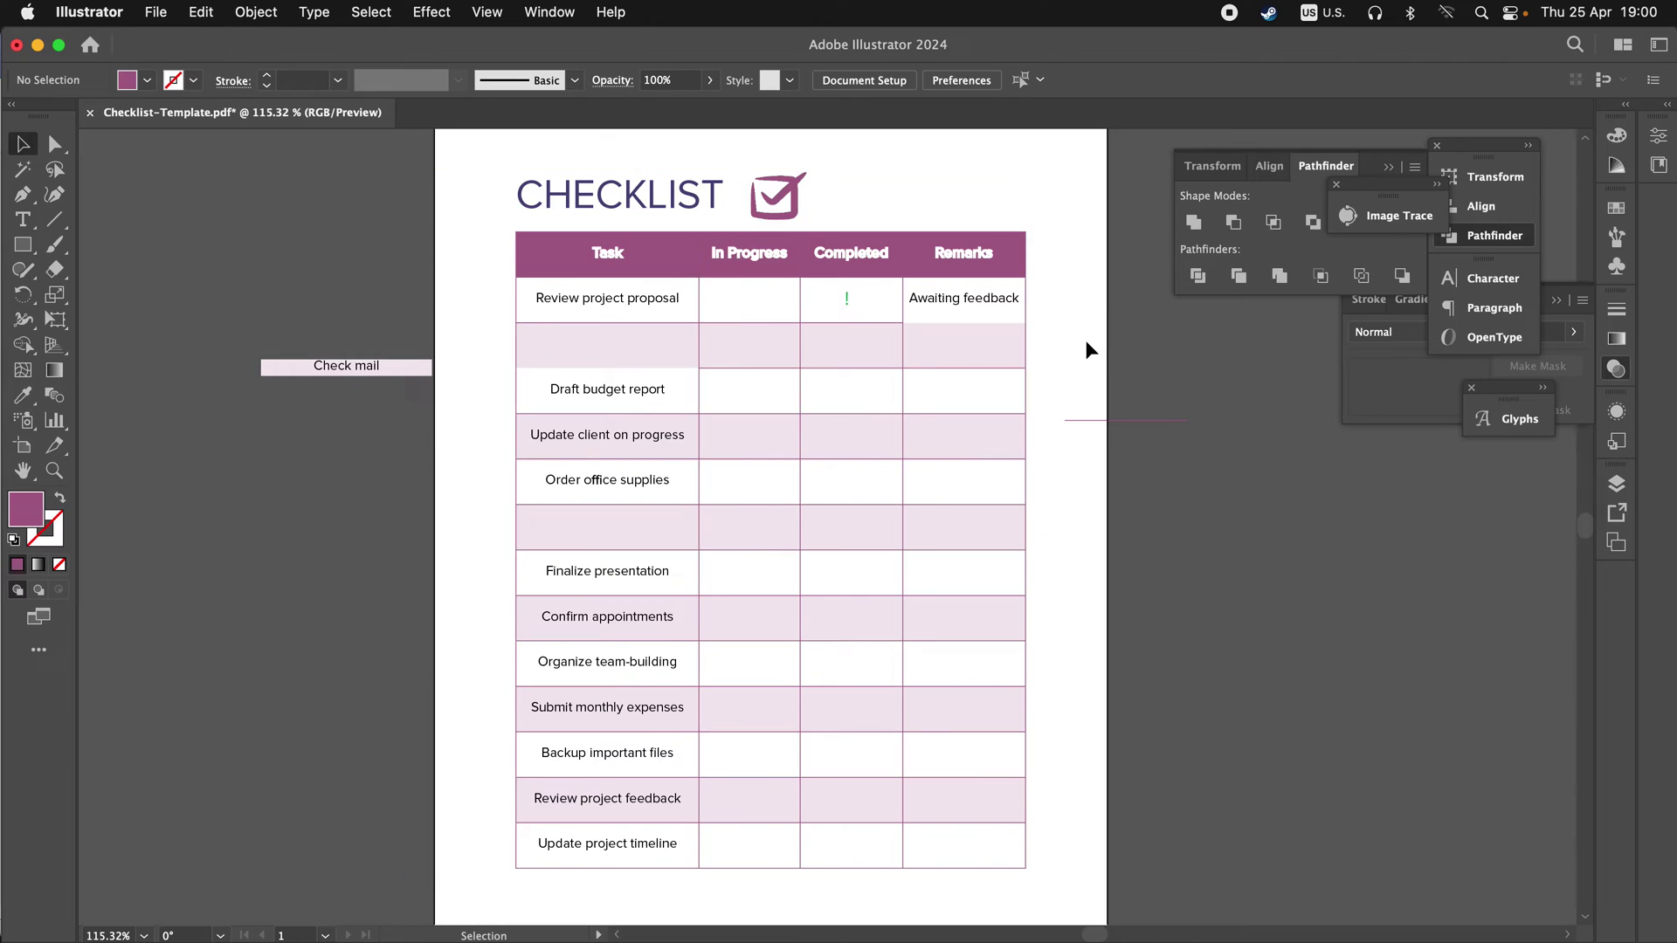
key(super+a)
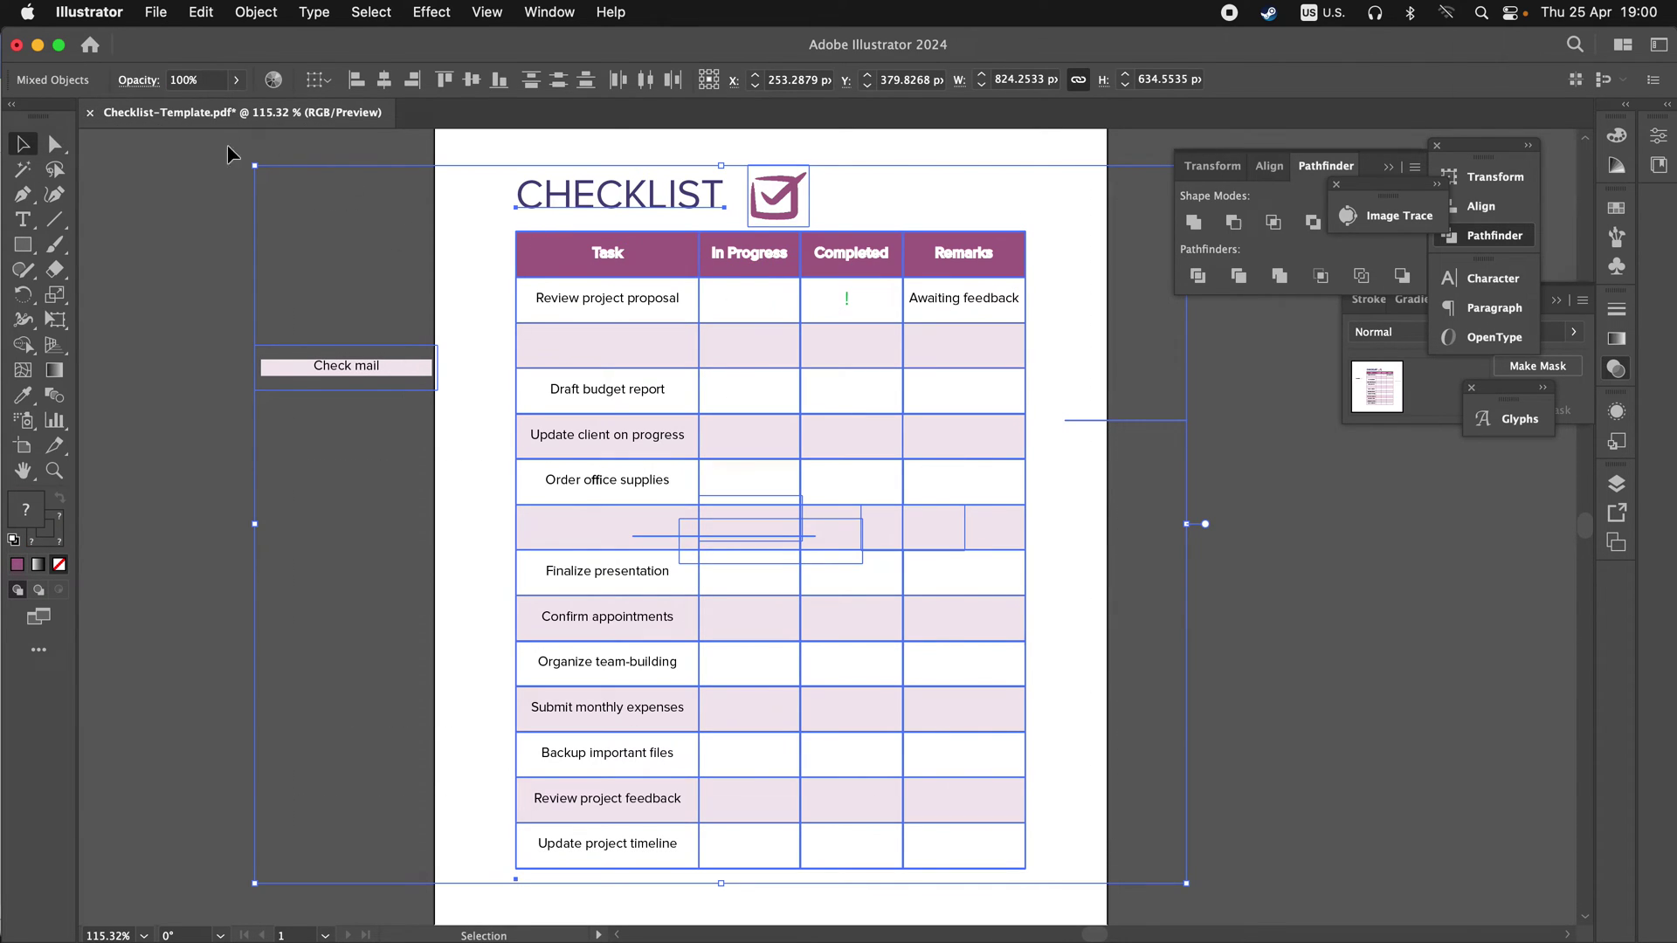
click(469, 393)
mouse_move(838, 938)
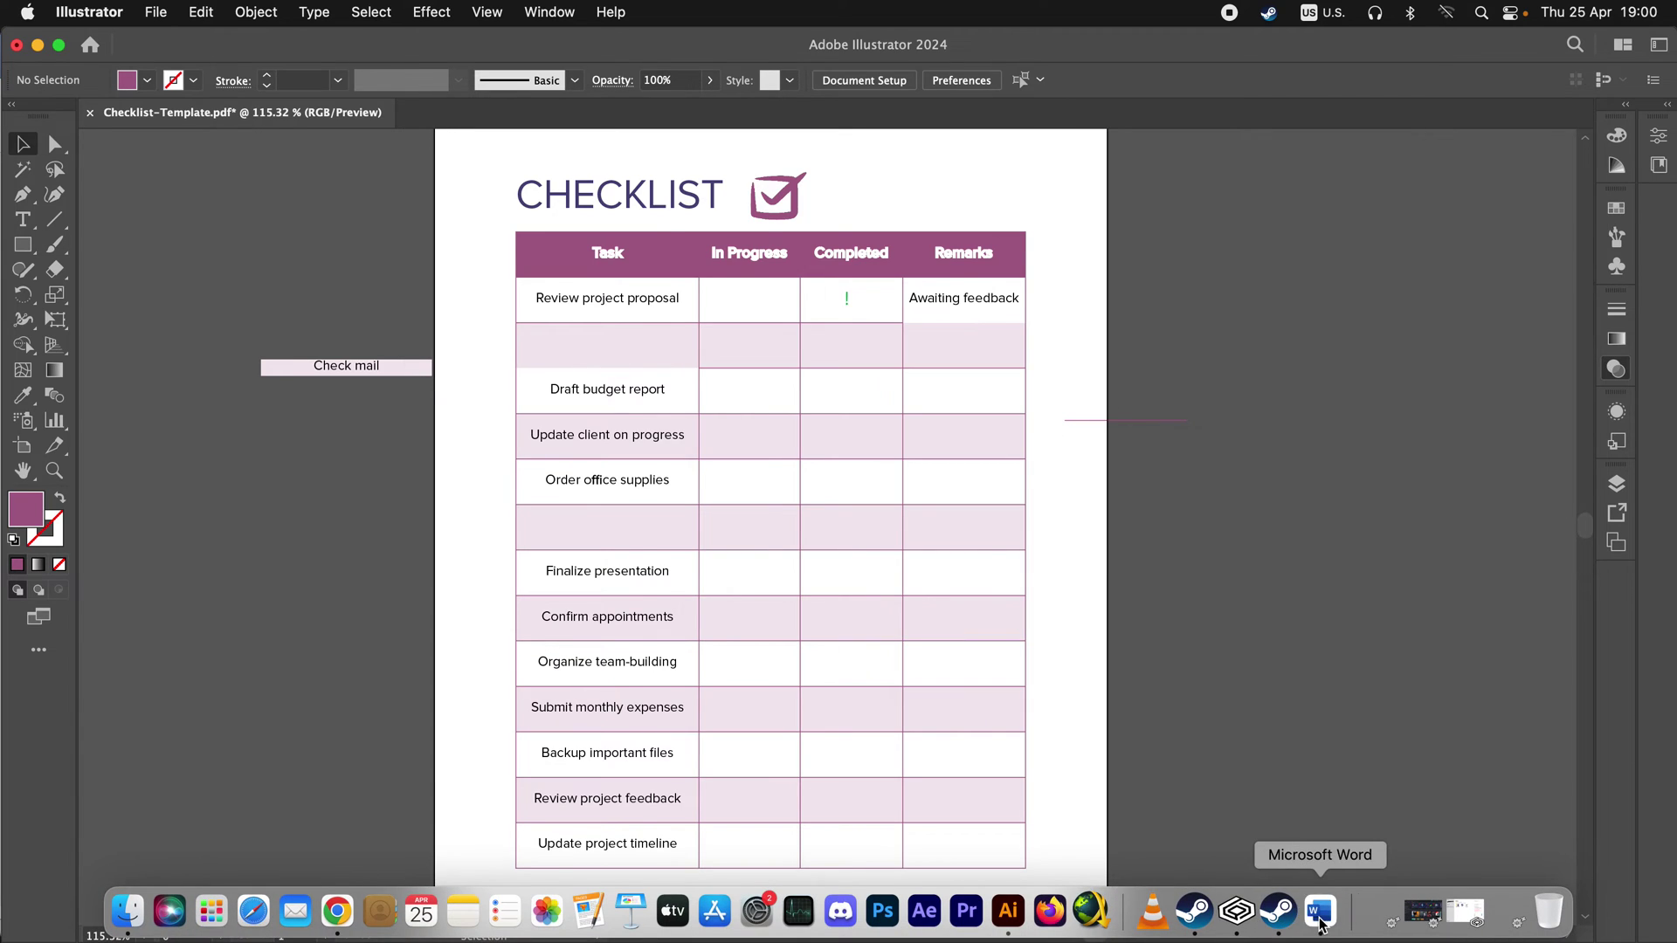
Apply a custom 8.27 × 11.69 inch page size in Google Slides, then return to Word
click(1321, 920)
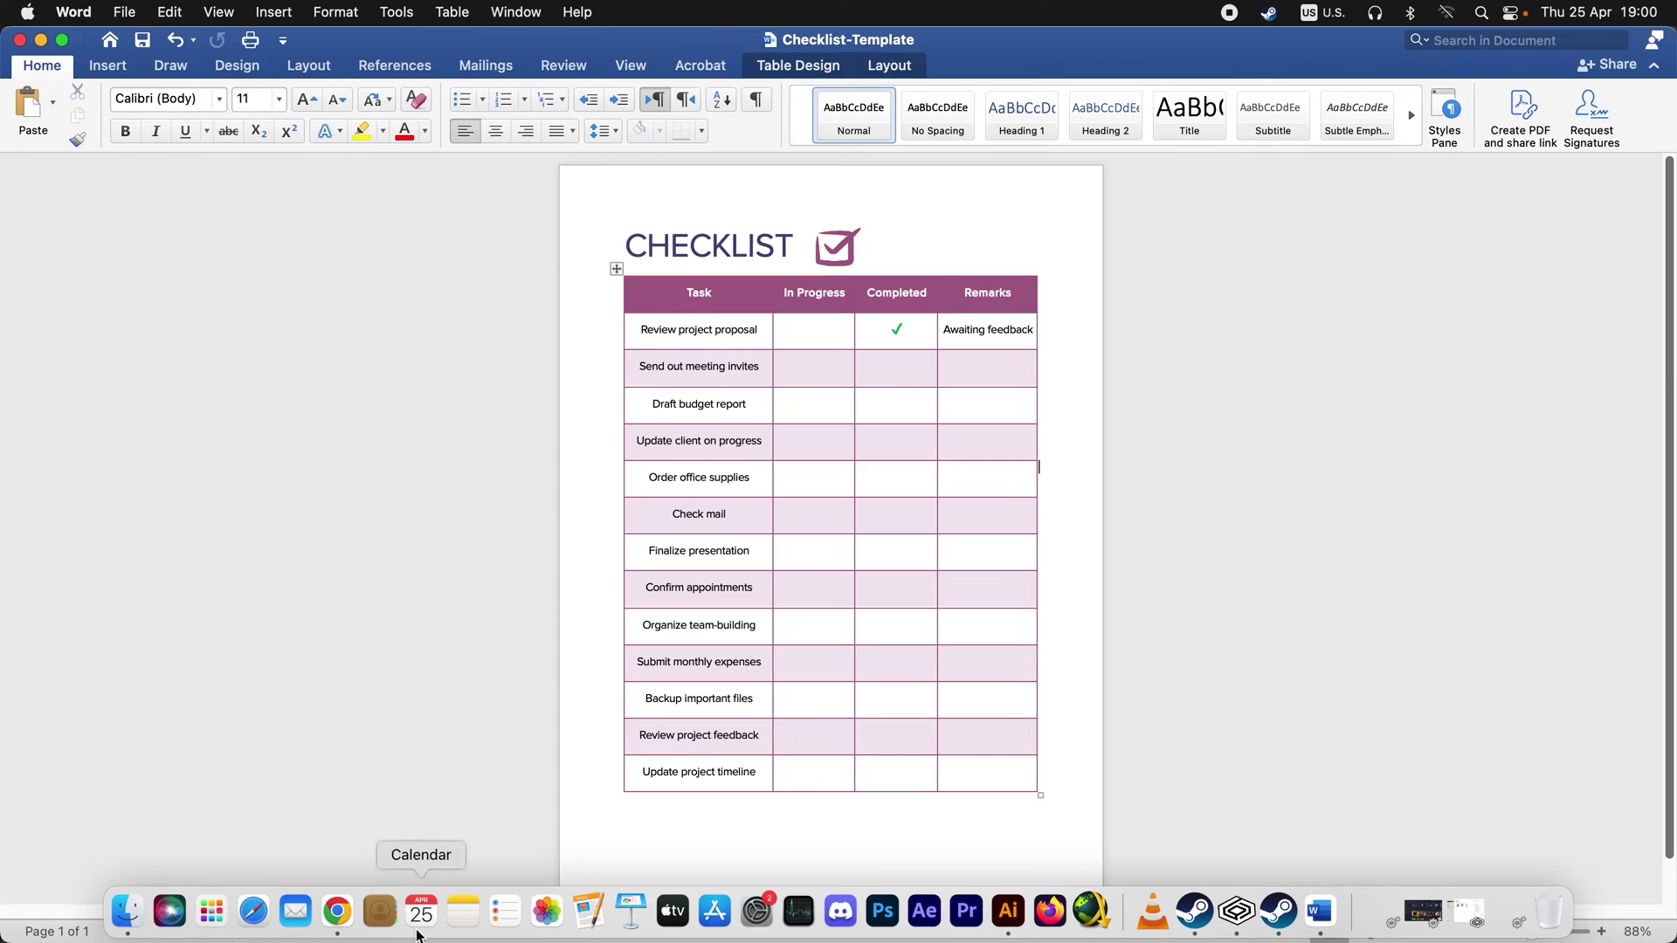
click(337, 910)
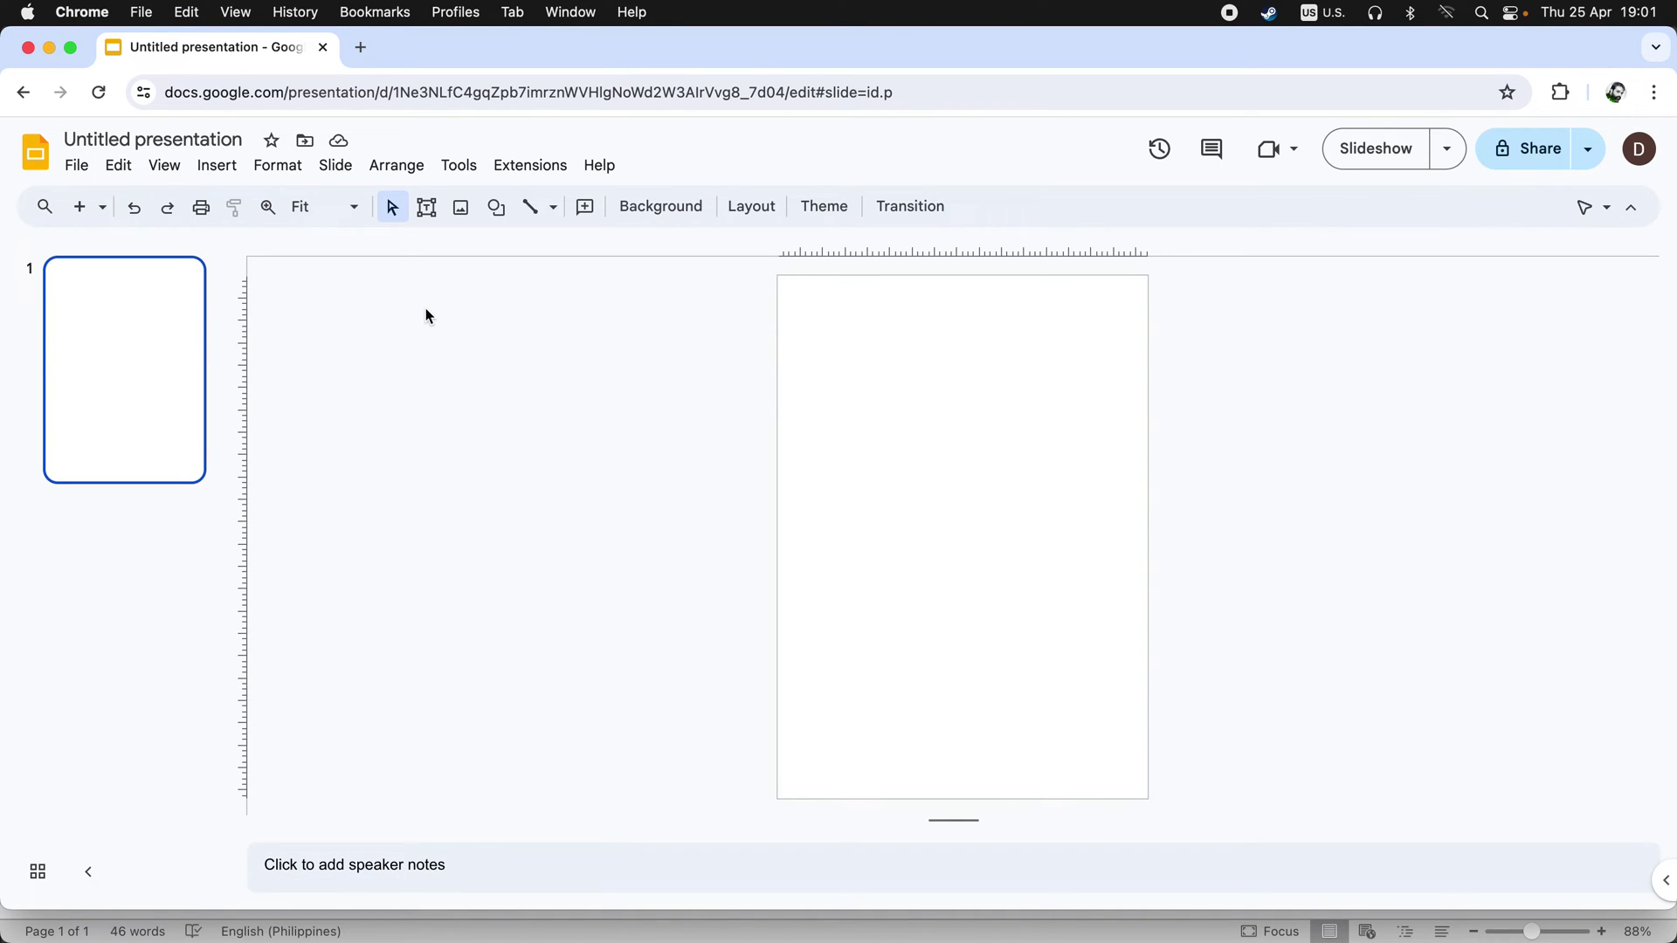
click(115, 166)
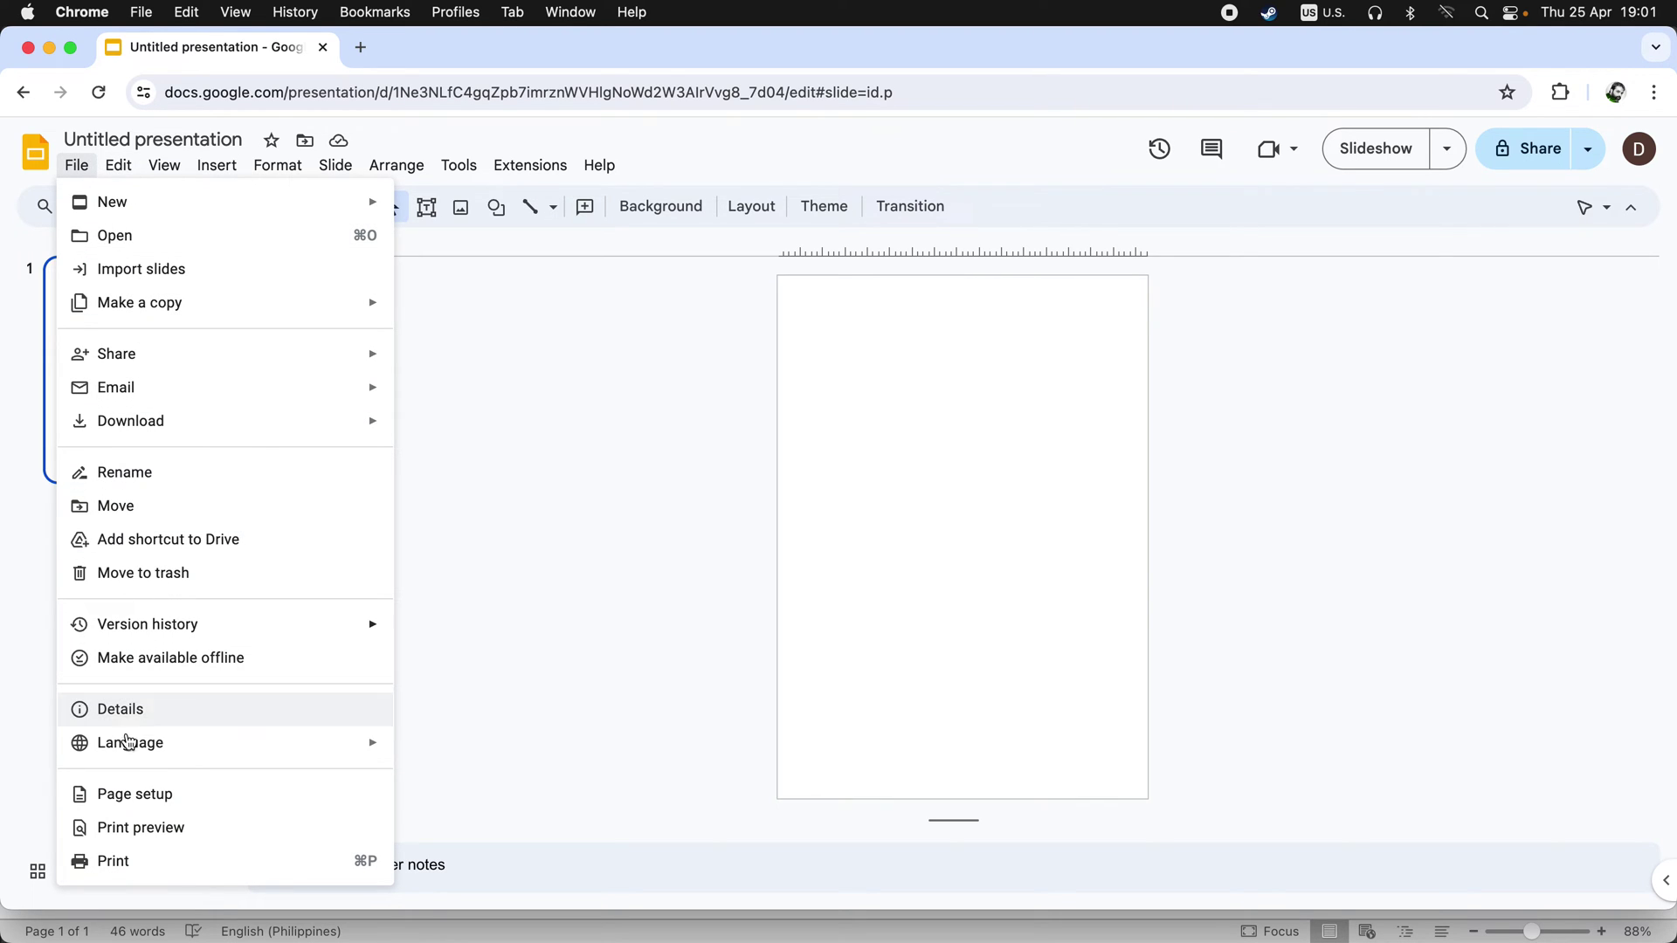
click(158, 794)
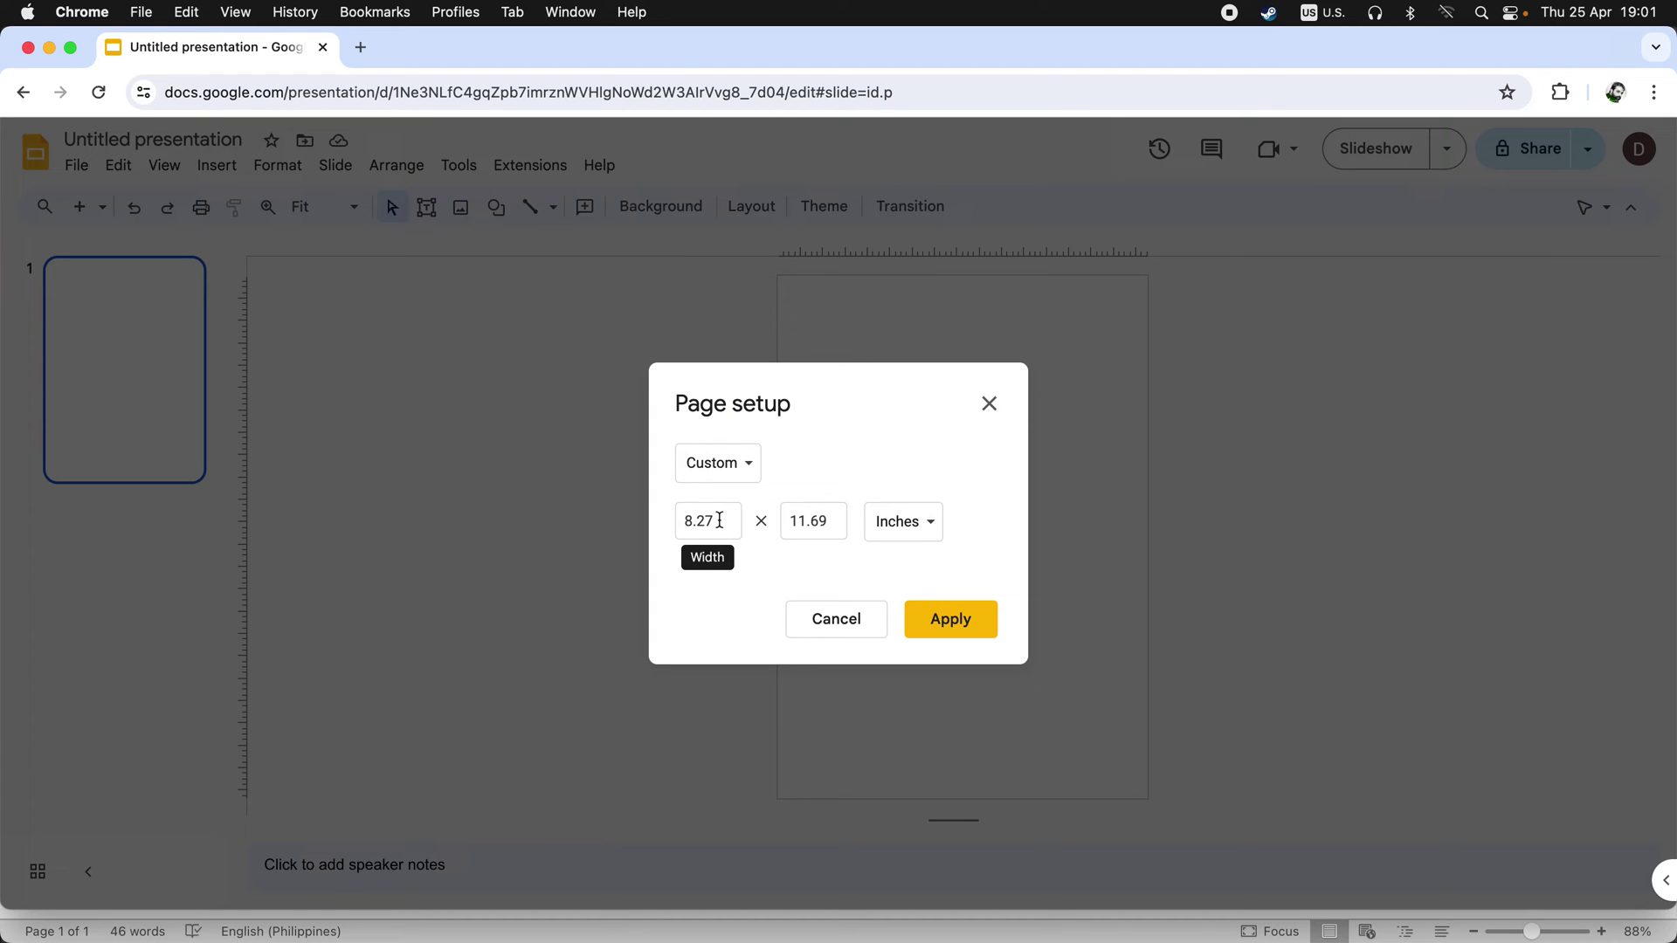
click(692, 522)
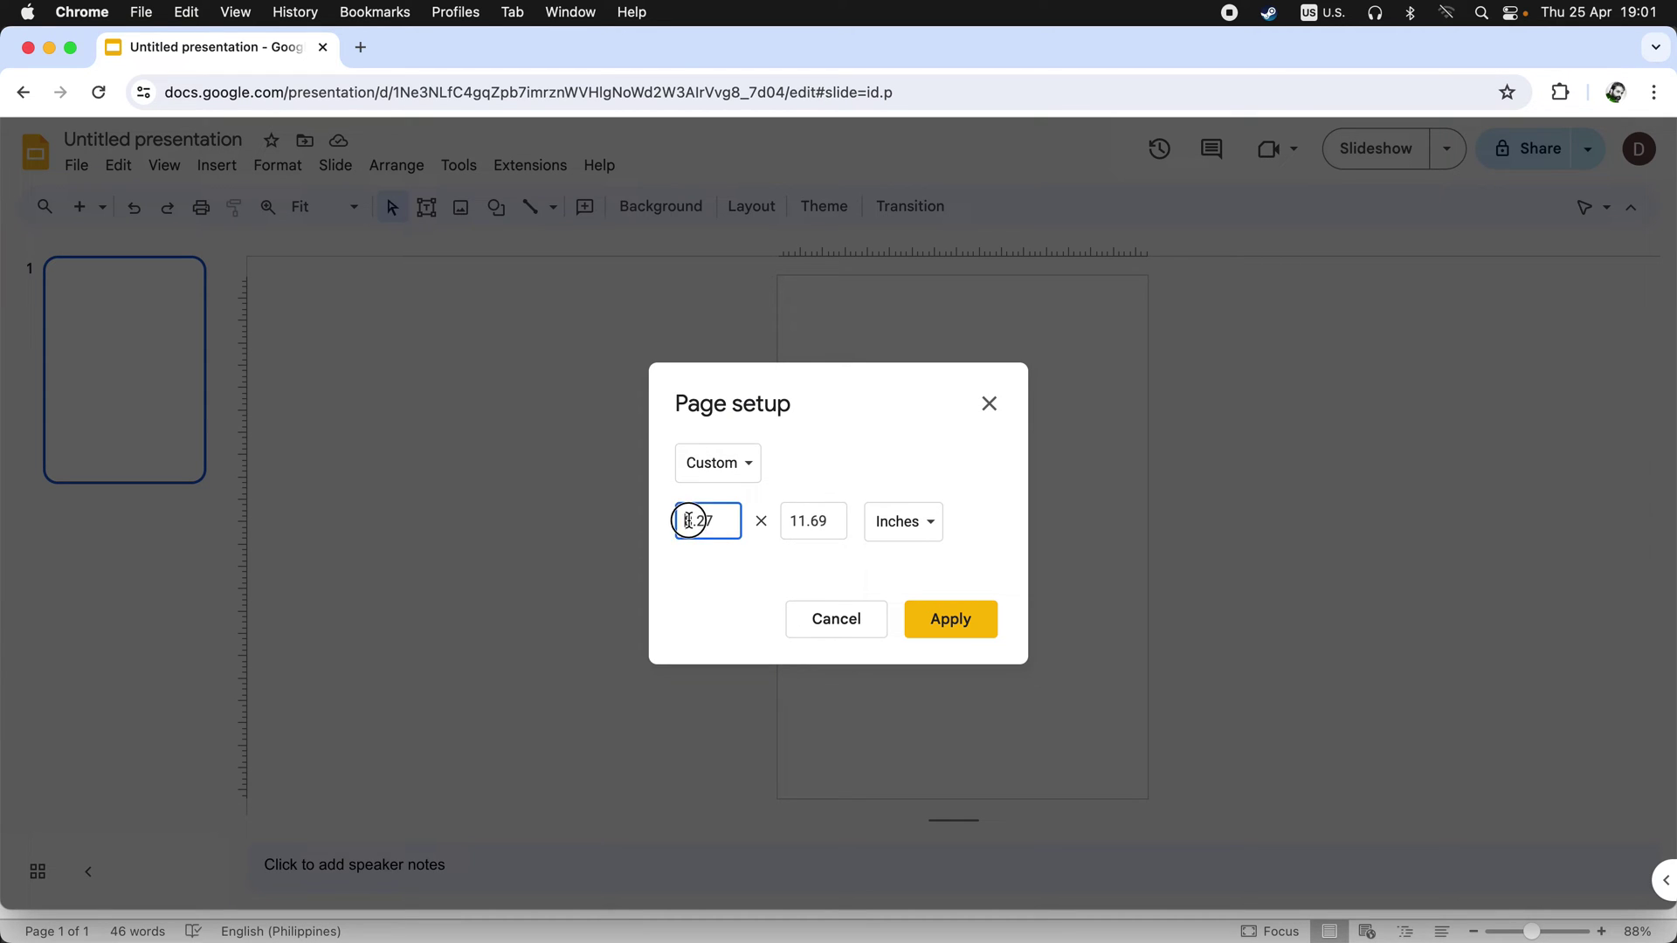
click(819, 520)
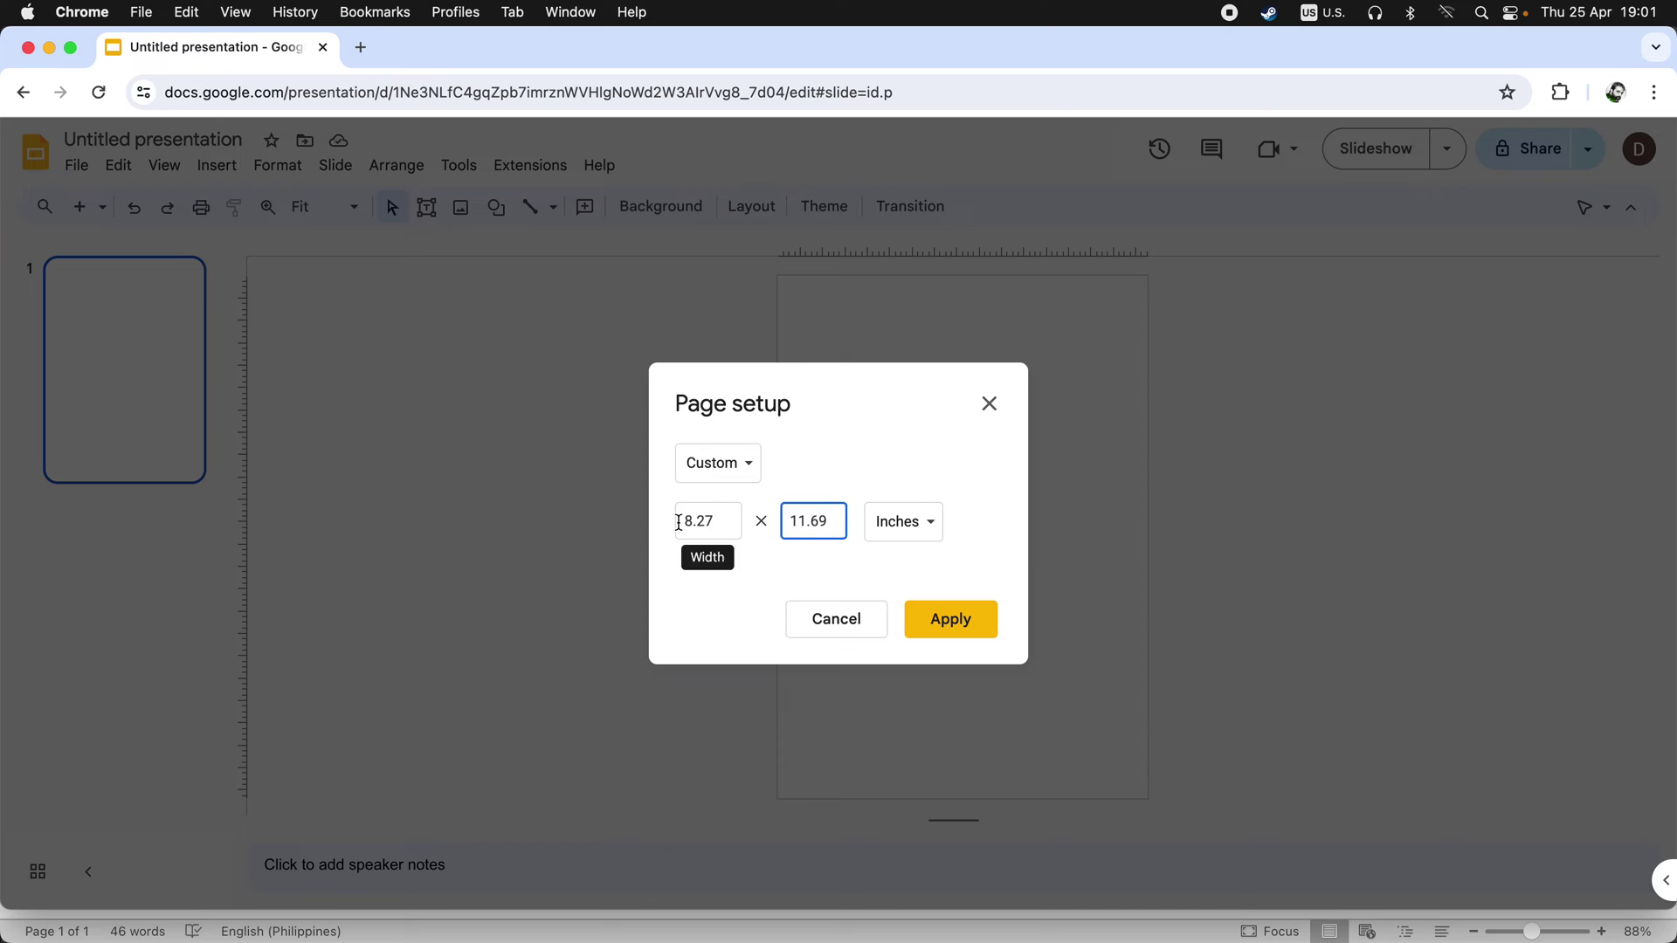
click(679, 521)
click(984, 571)
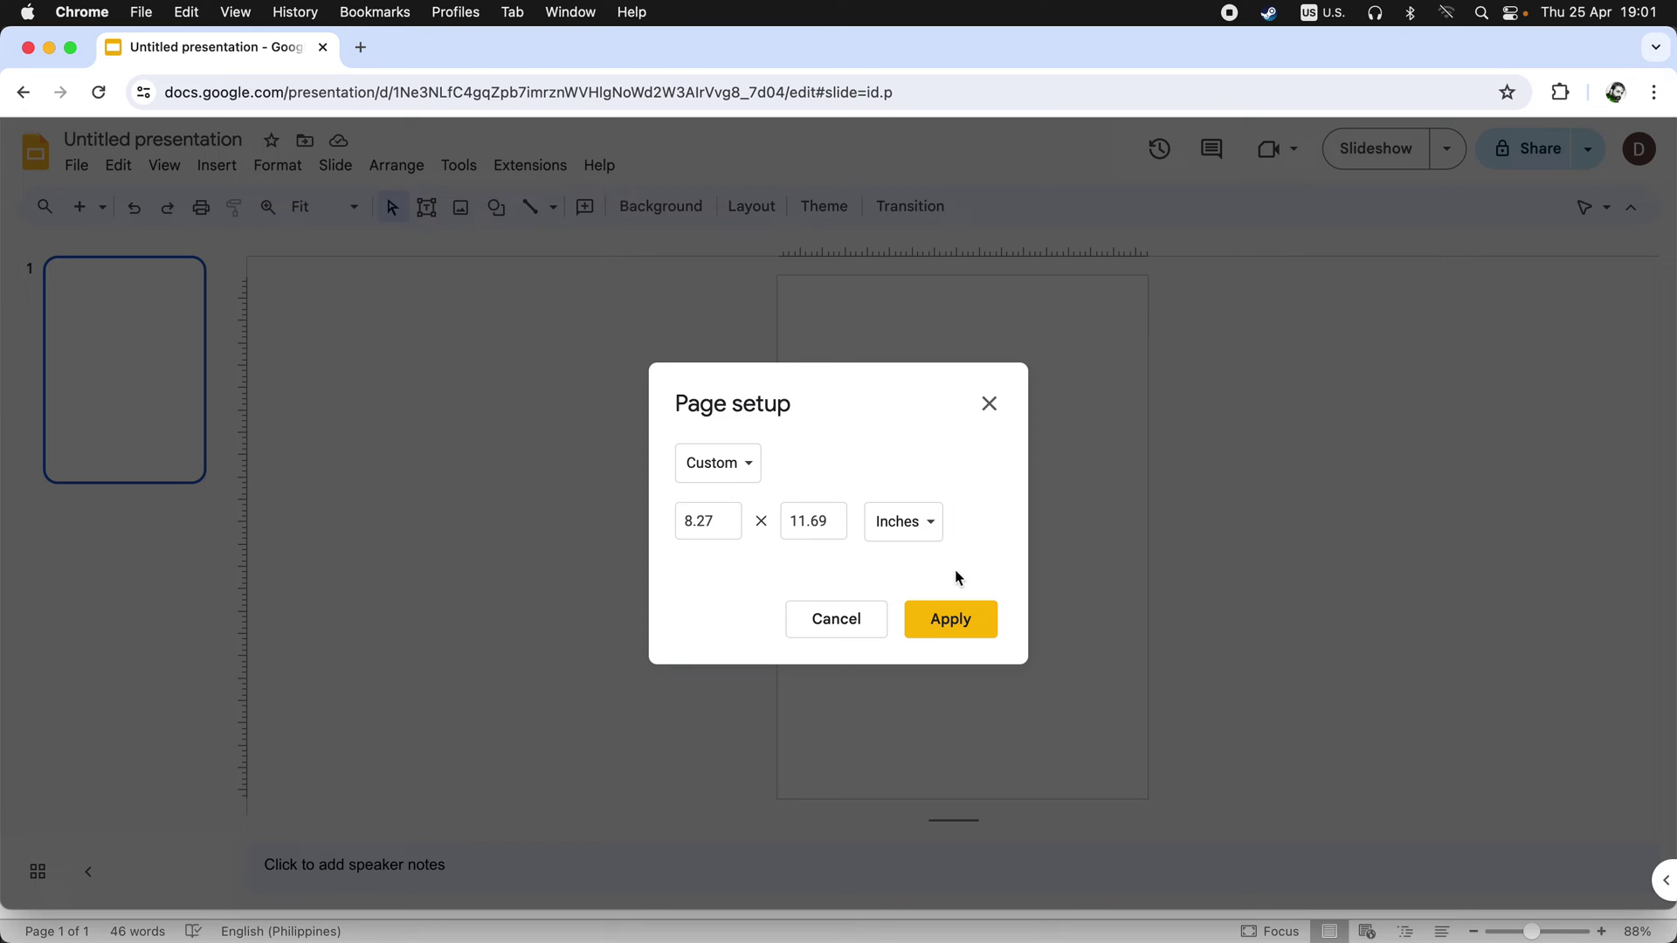
click(963, 615)
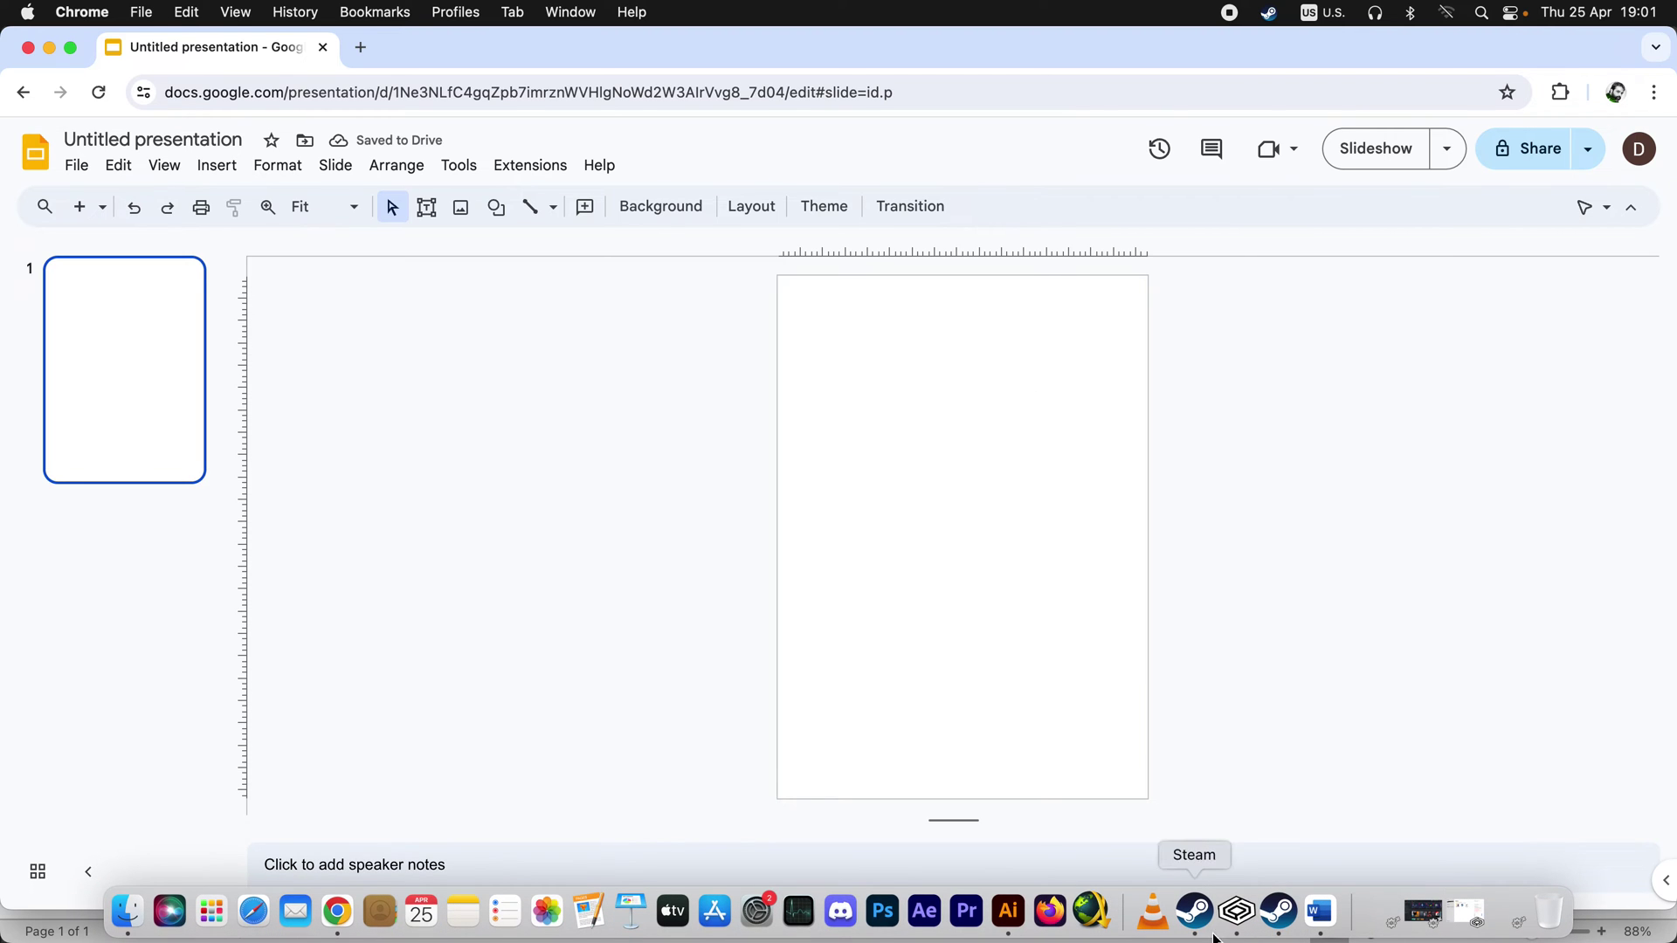
click(1318, 910)
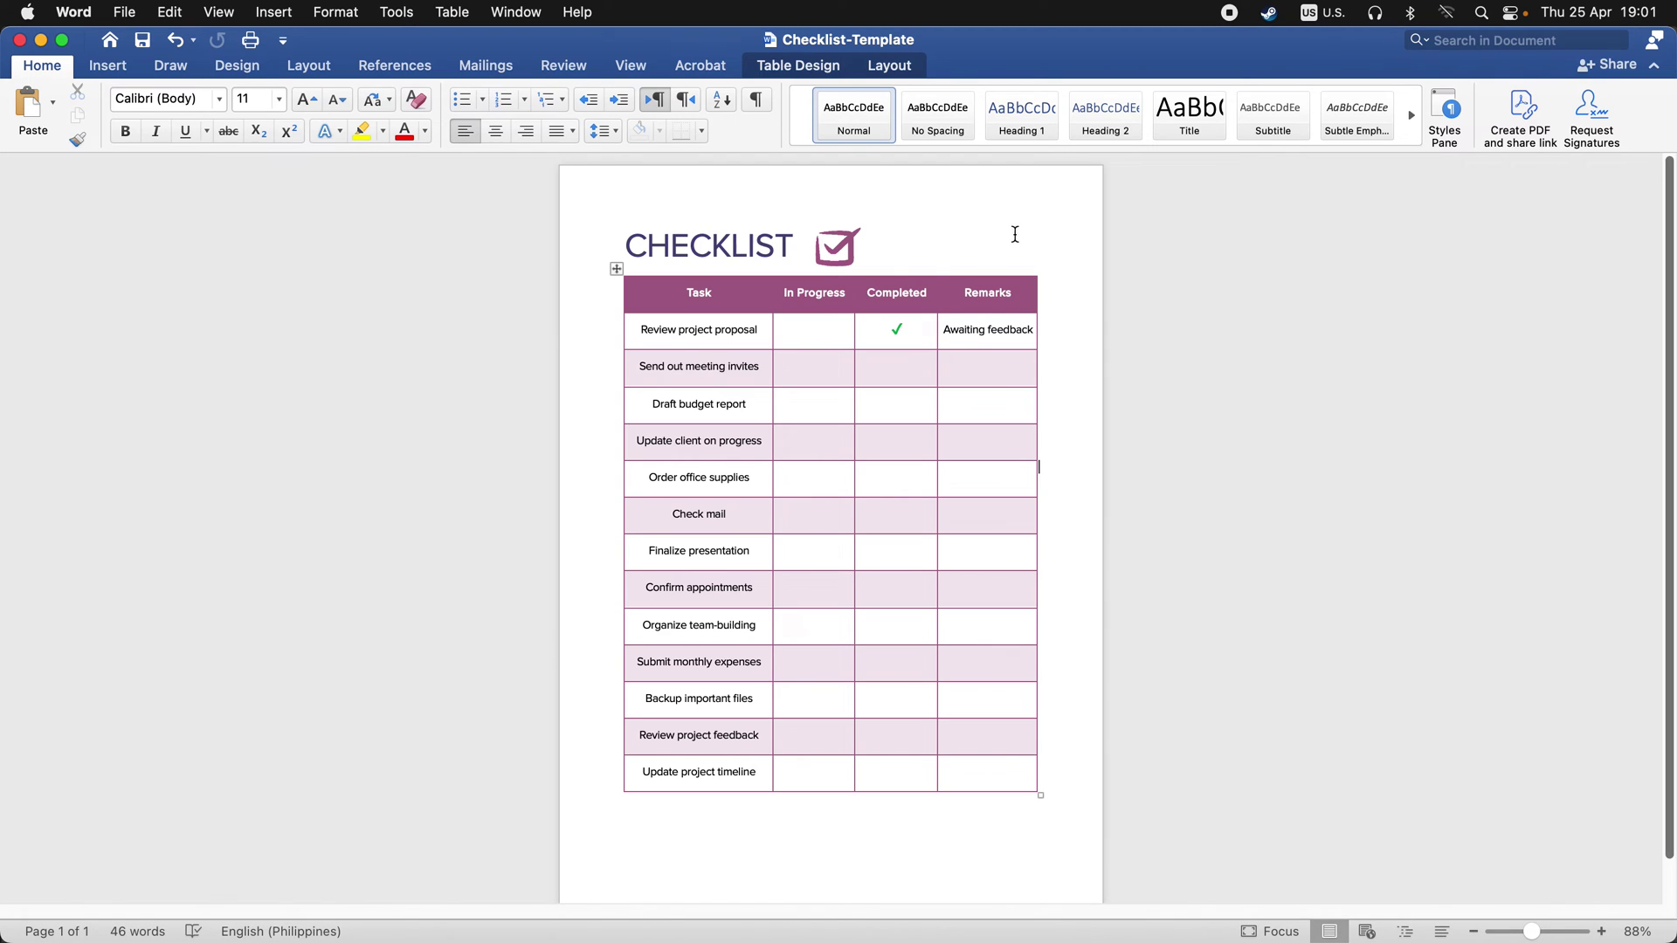
Select the whole purple CHECKLIST table in Word with its move handle
click(1093, 210)
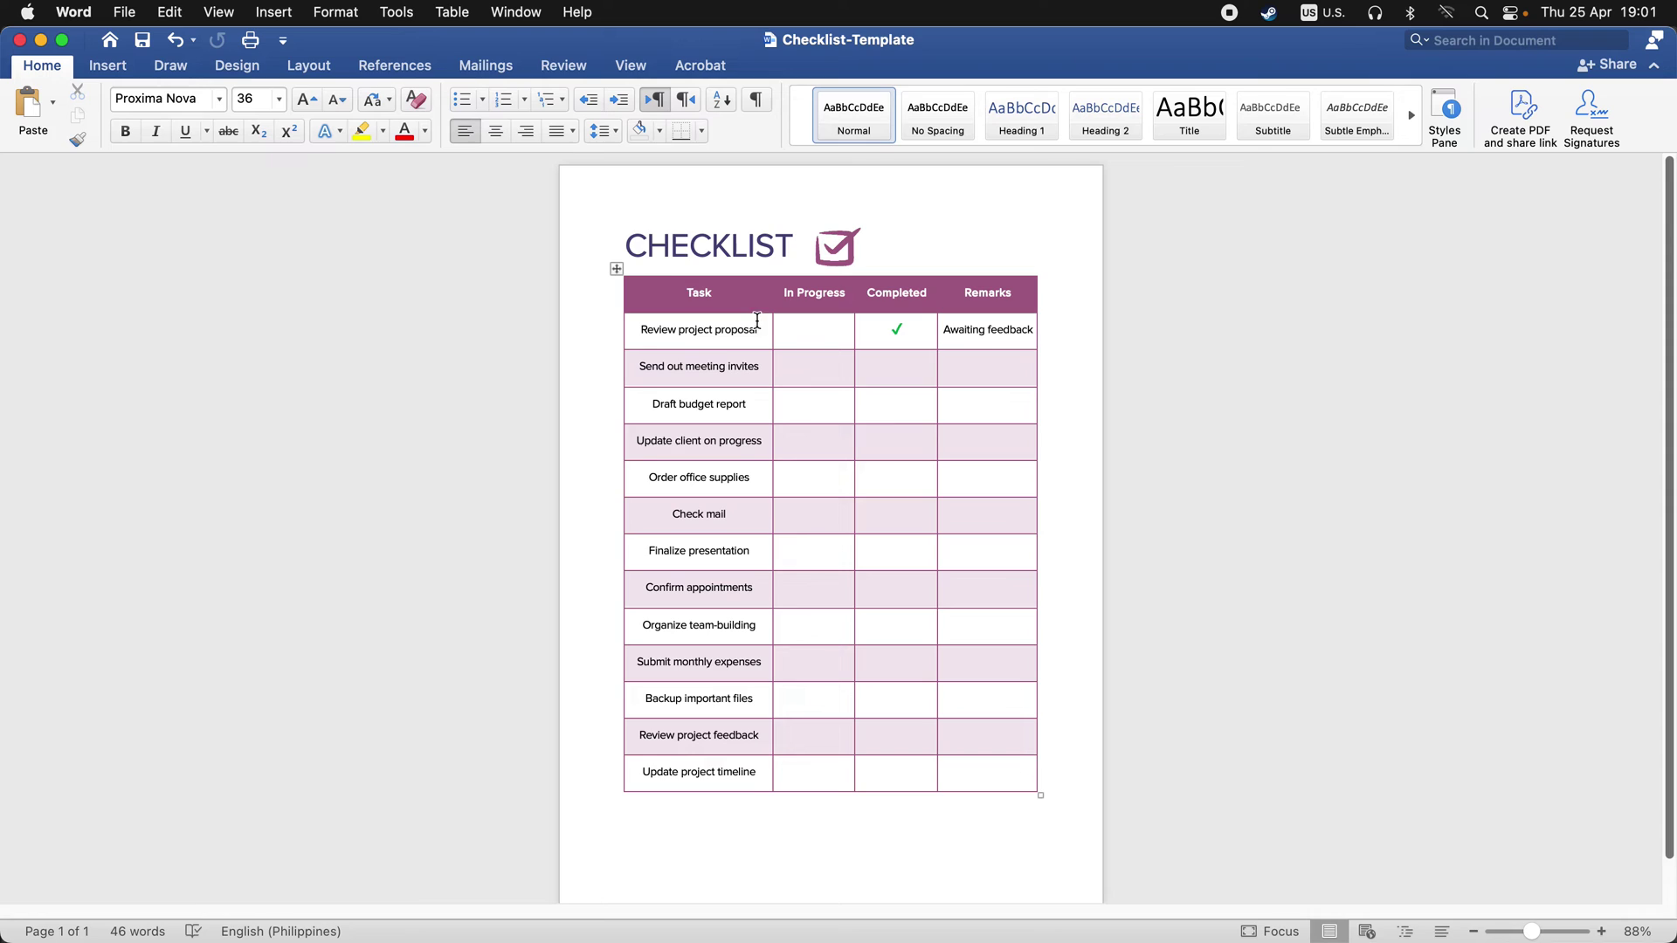
click(616, 267)
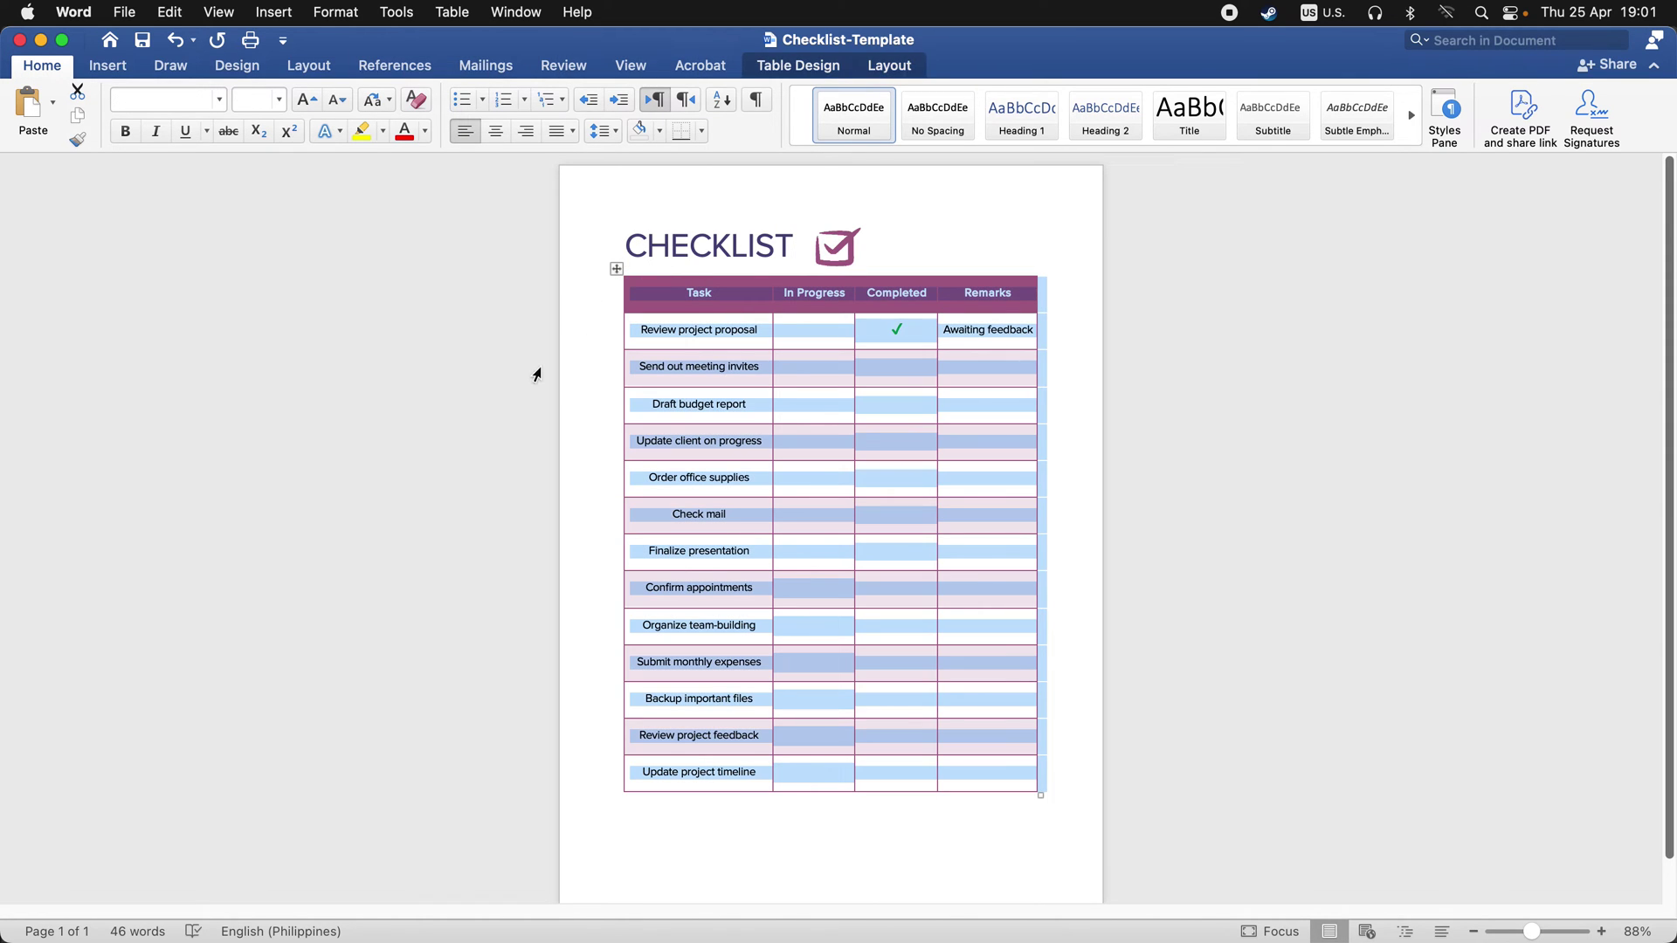
click(606, 294)
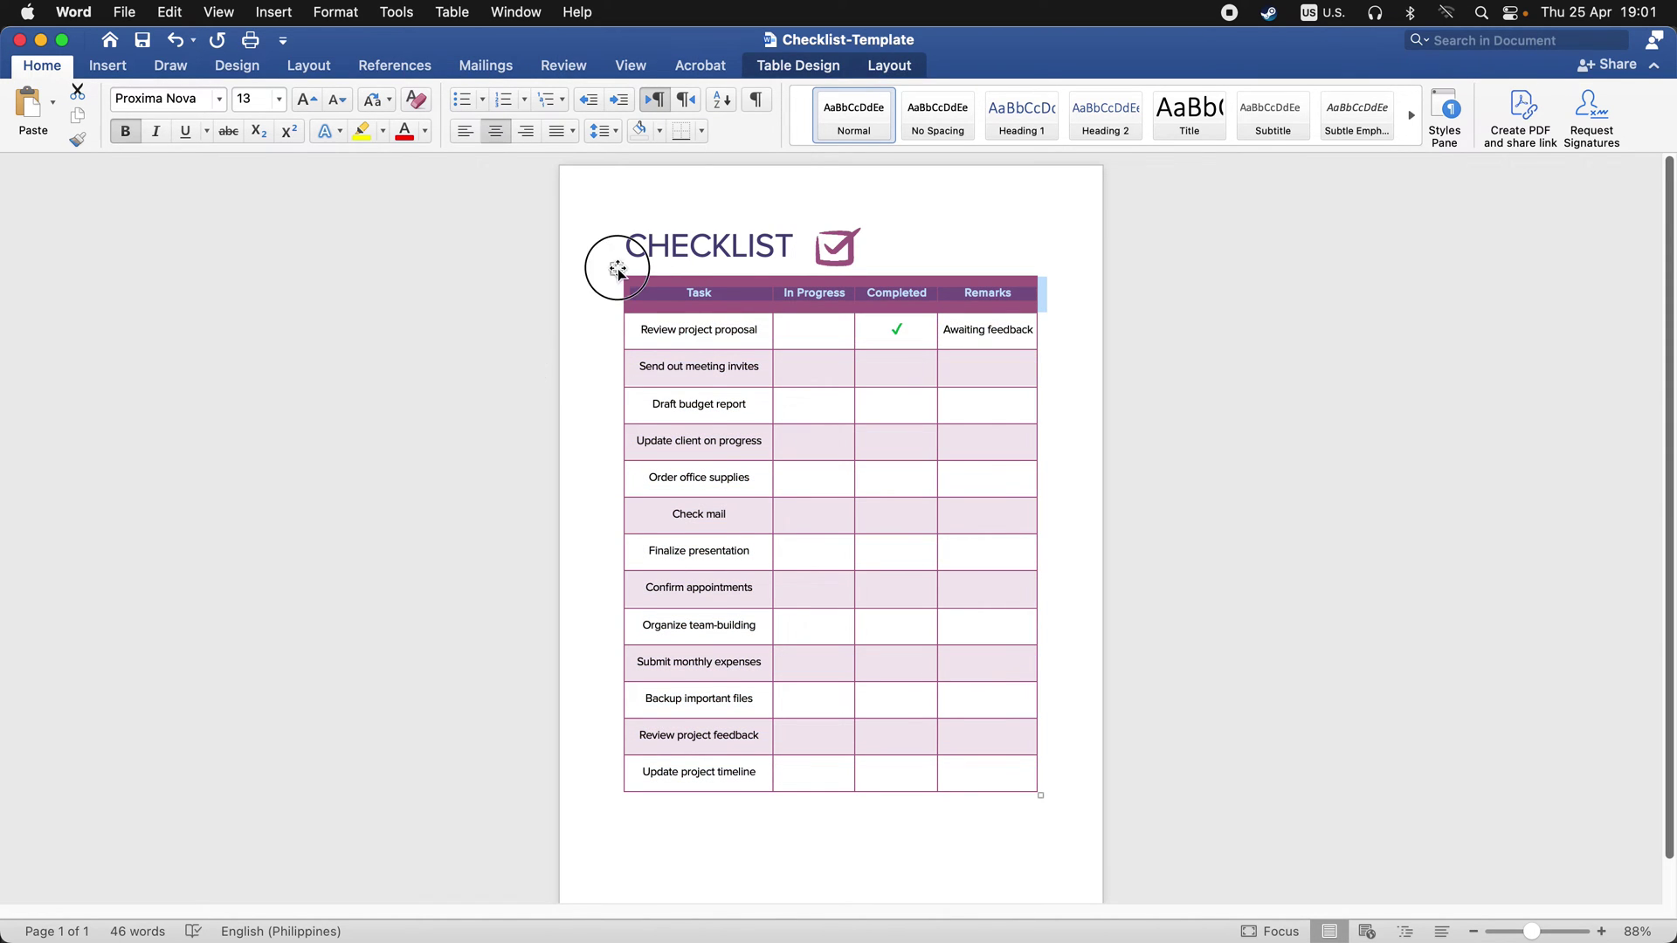
click(615, 268)
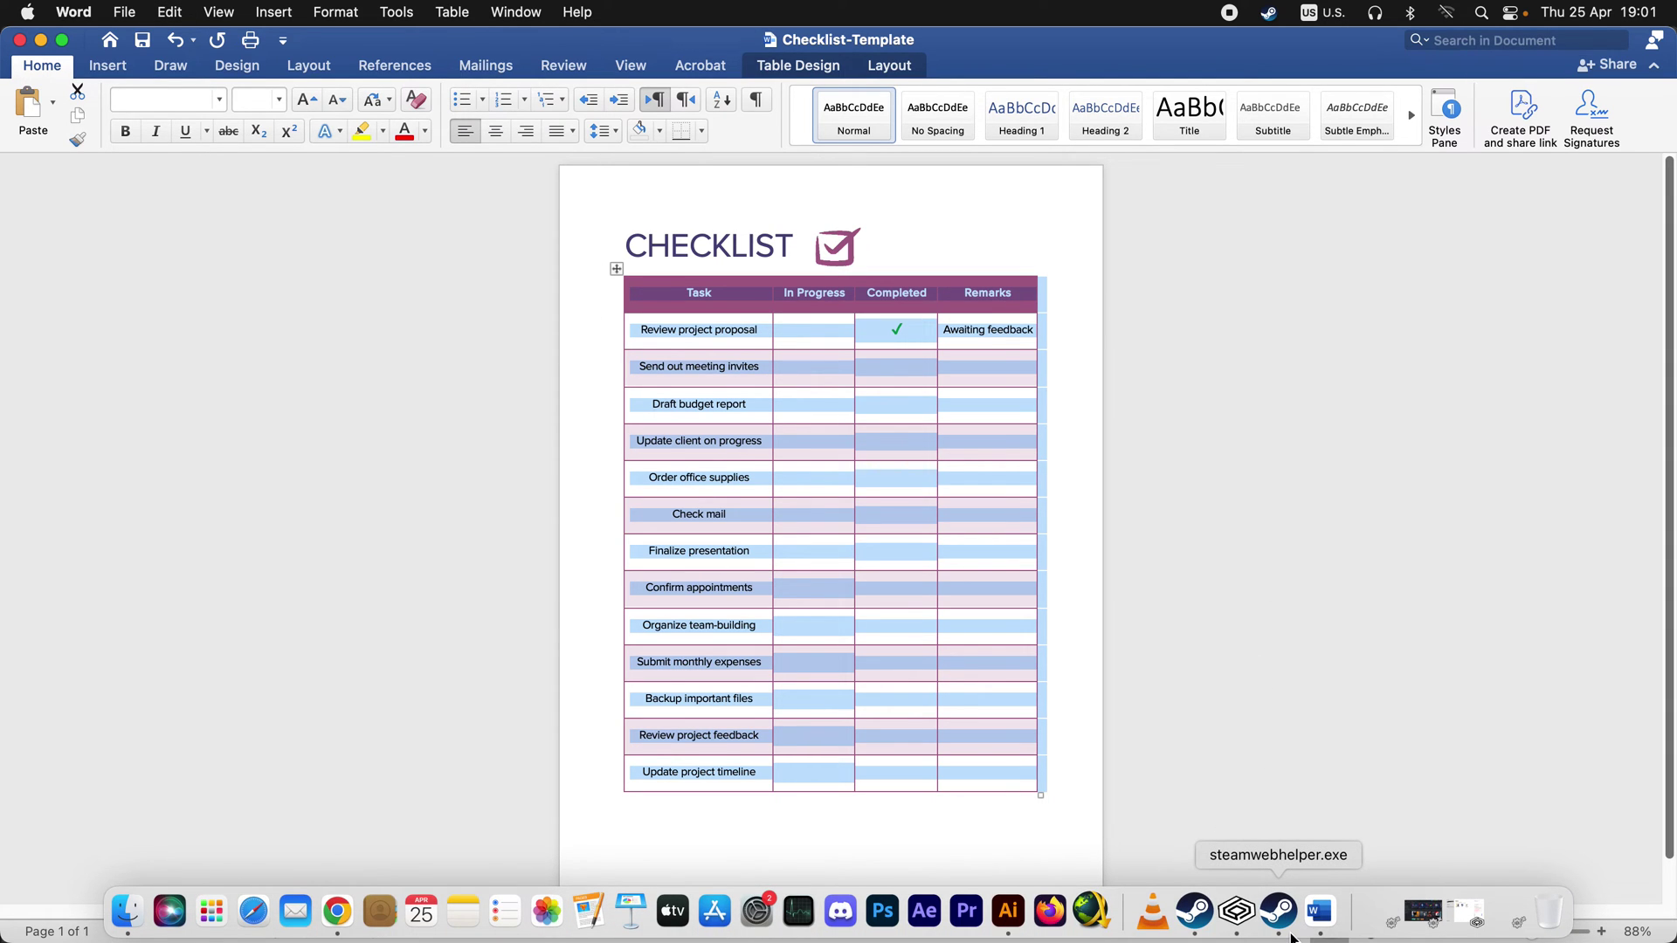
Paste the checklist table onto the Slides page and drag it lower toward the centre
click(337, 913)
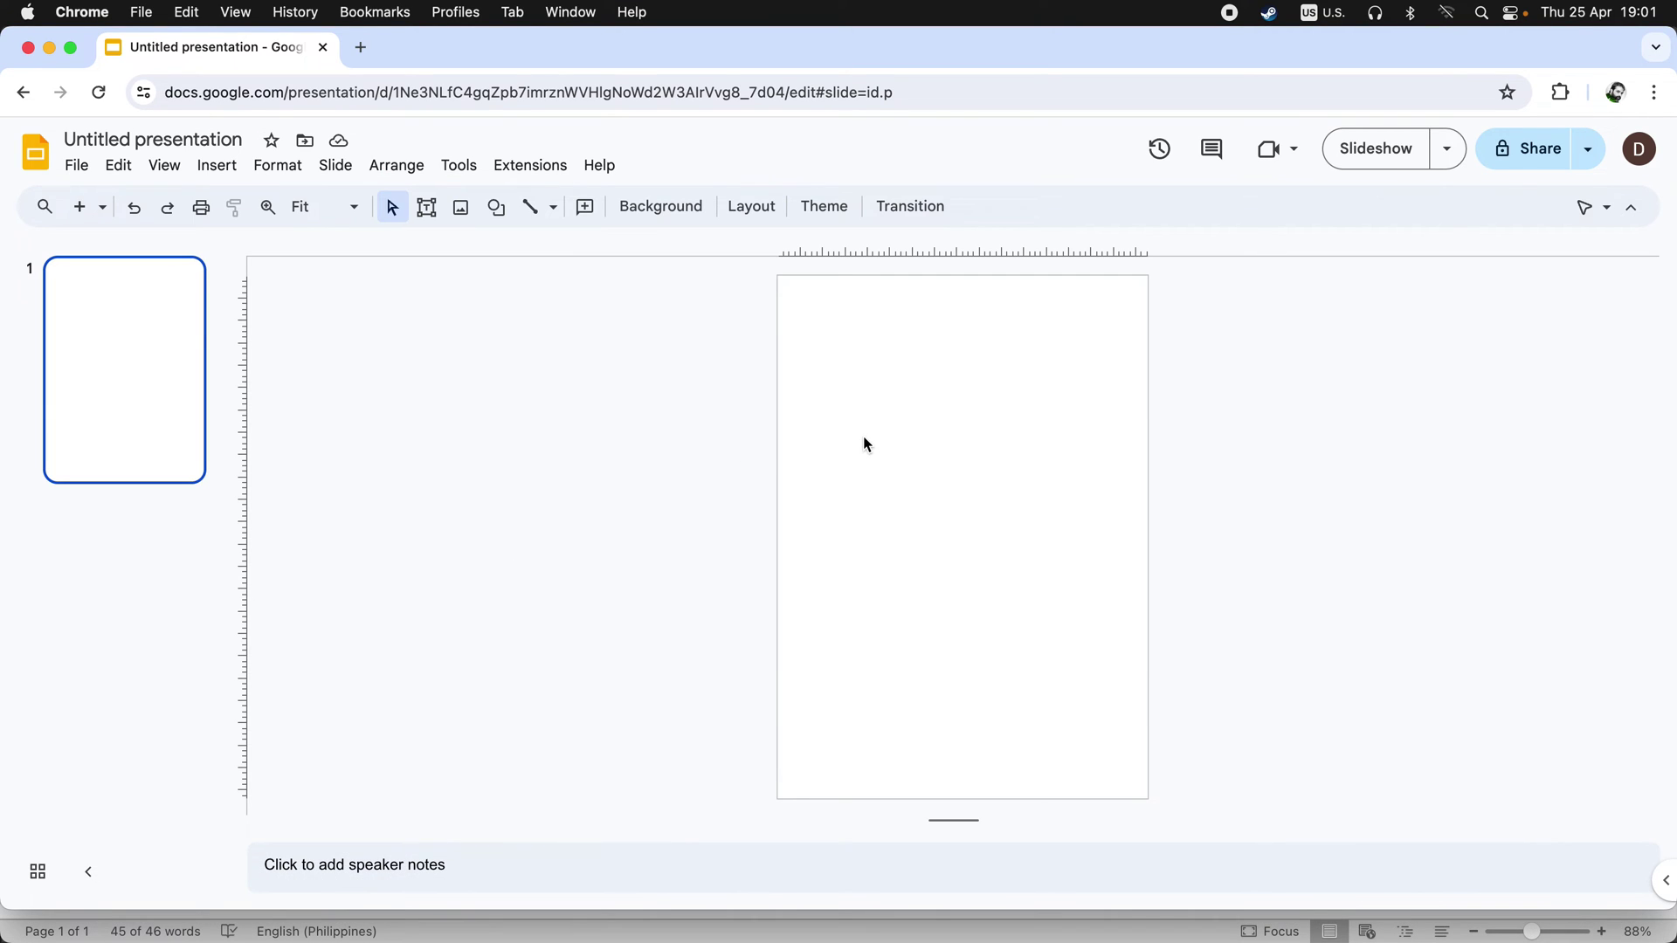
key(super+v)
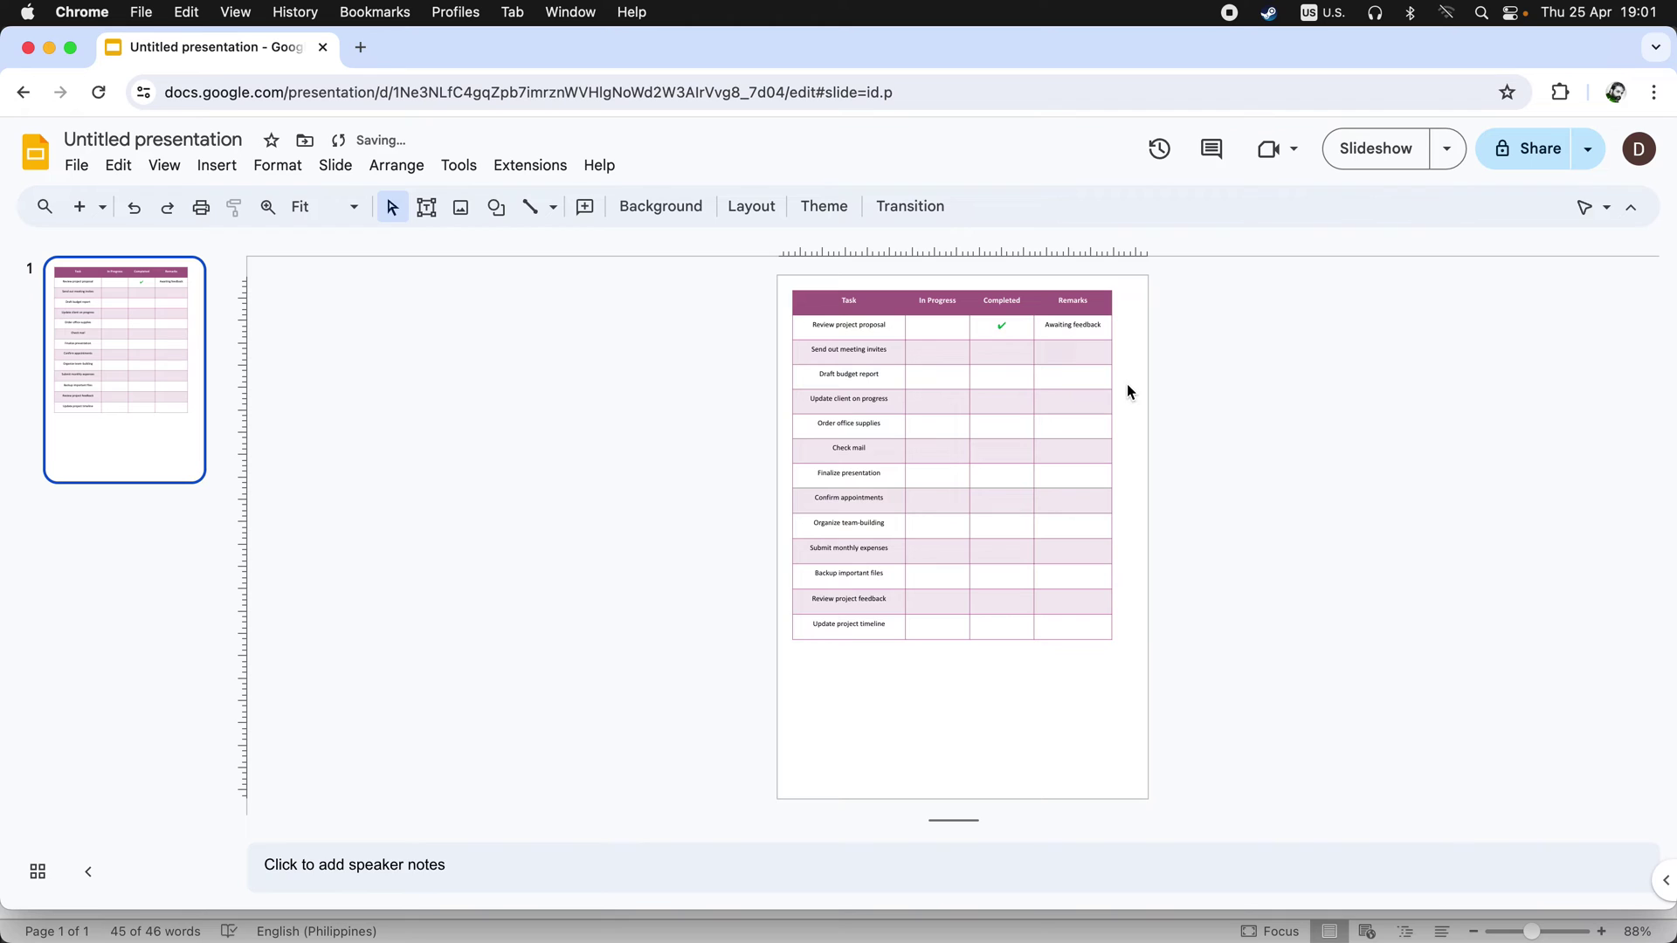
click(955, 291)
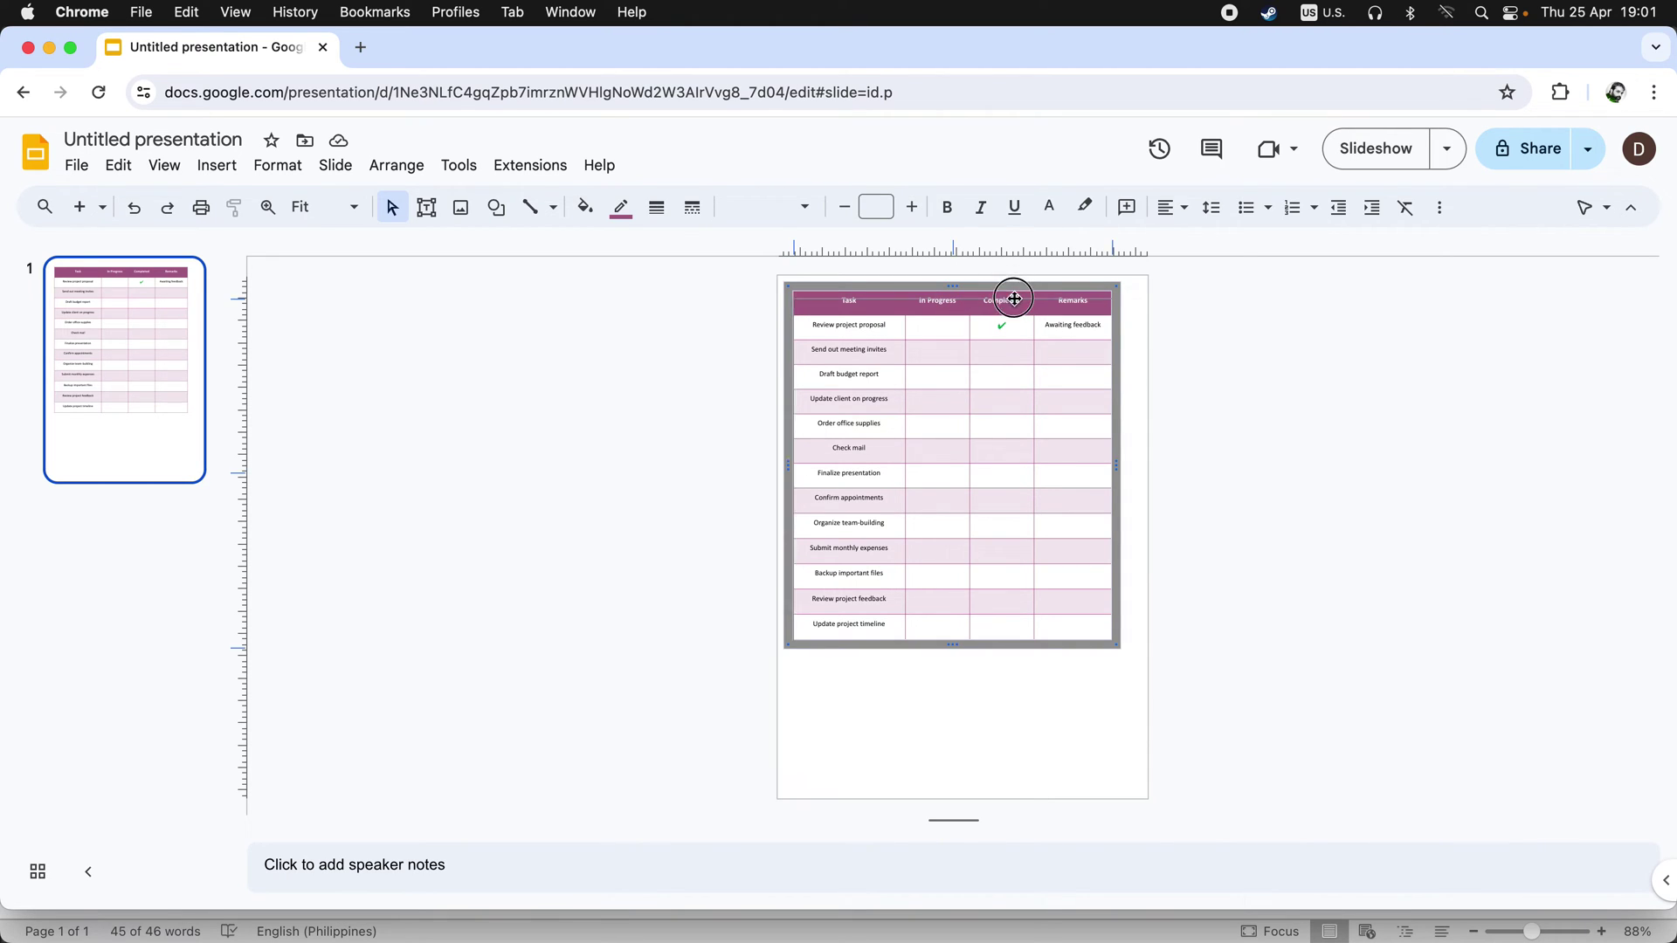
drag(1011, 290, 1023, 352)
click(875, 307)
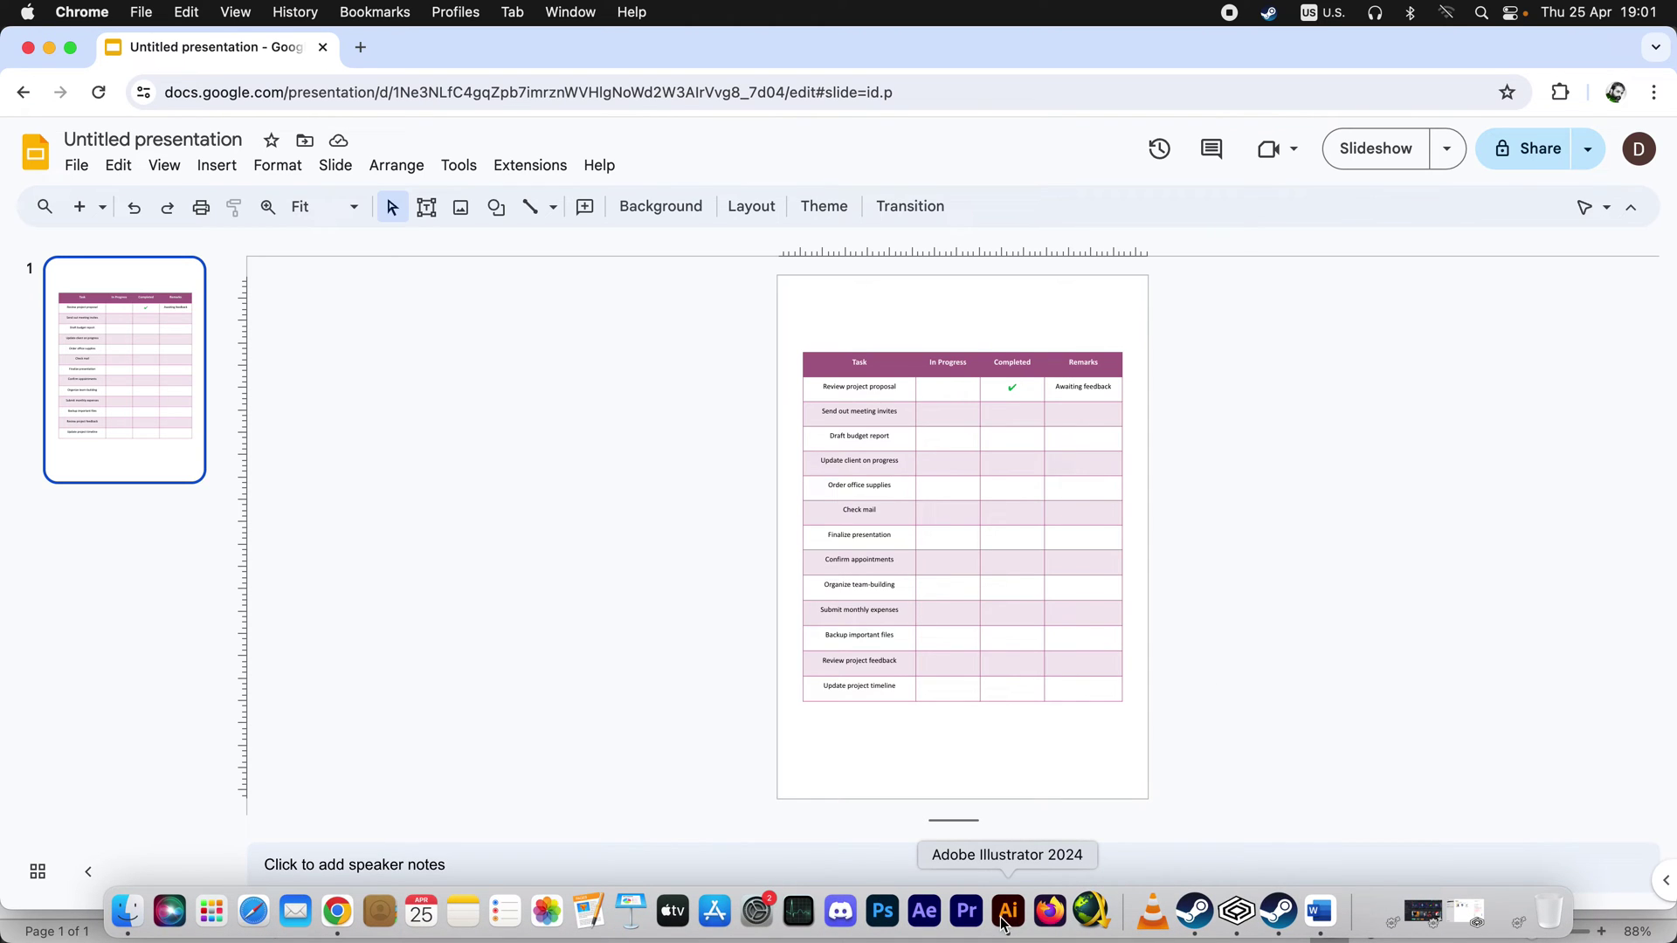
Delete all artwork on the Illustrator page, press F12 and accept the PDF reinterpretation message
click(1007, 917)
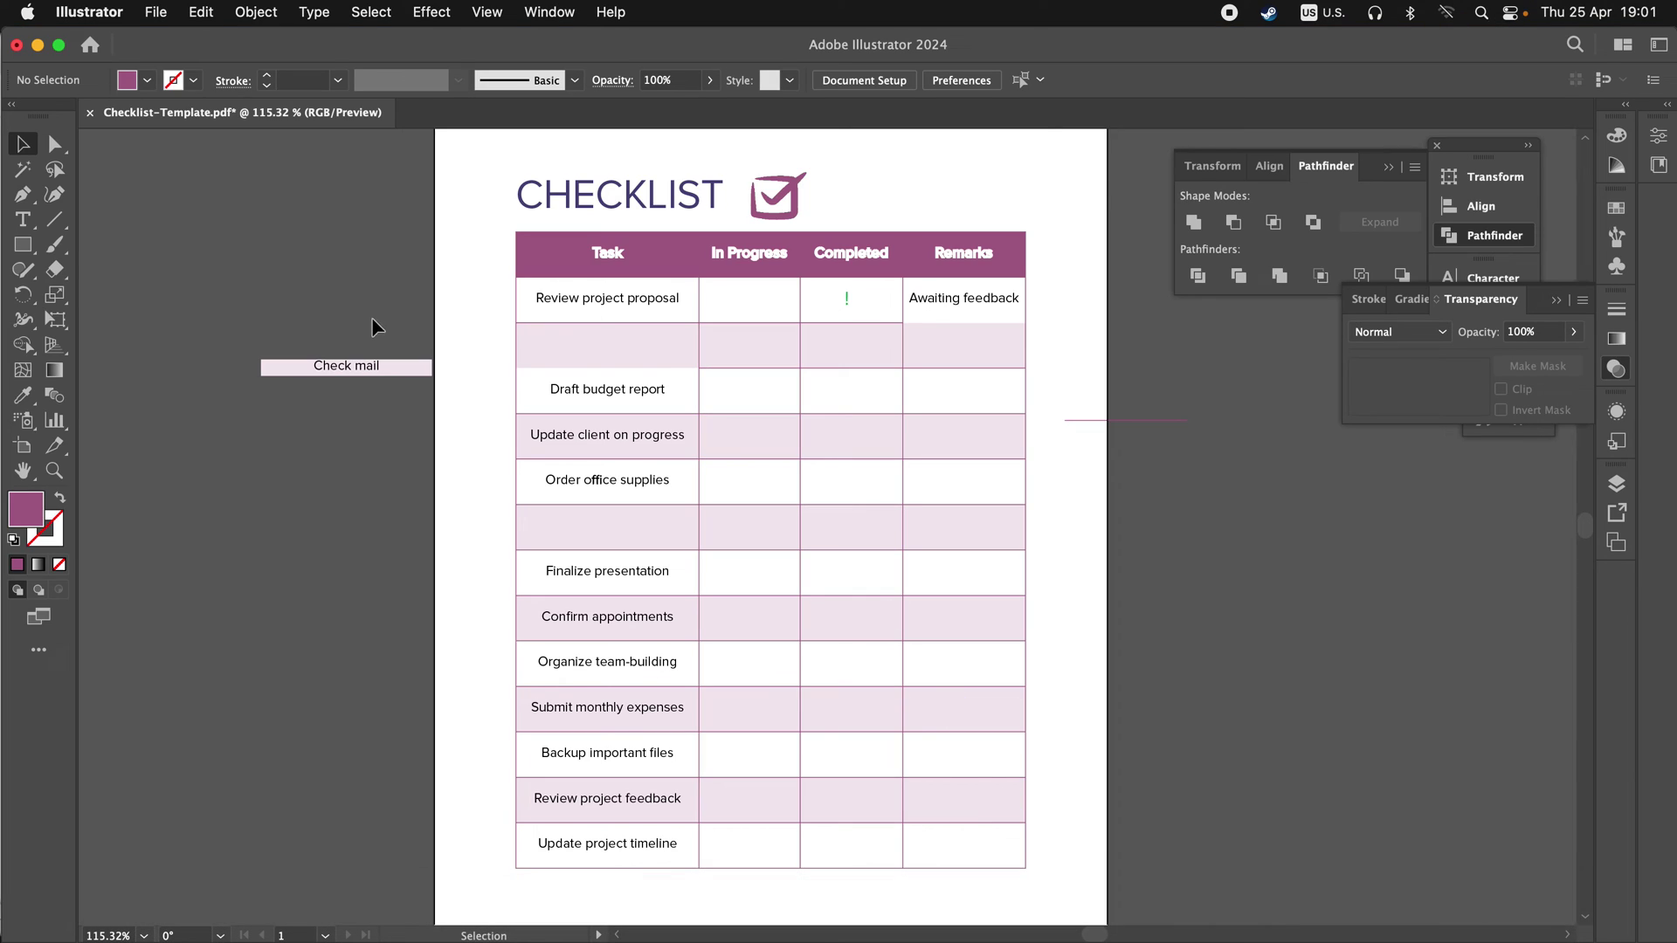
key(super+minus)
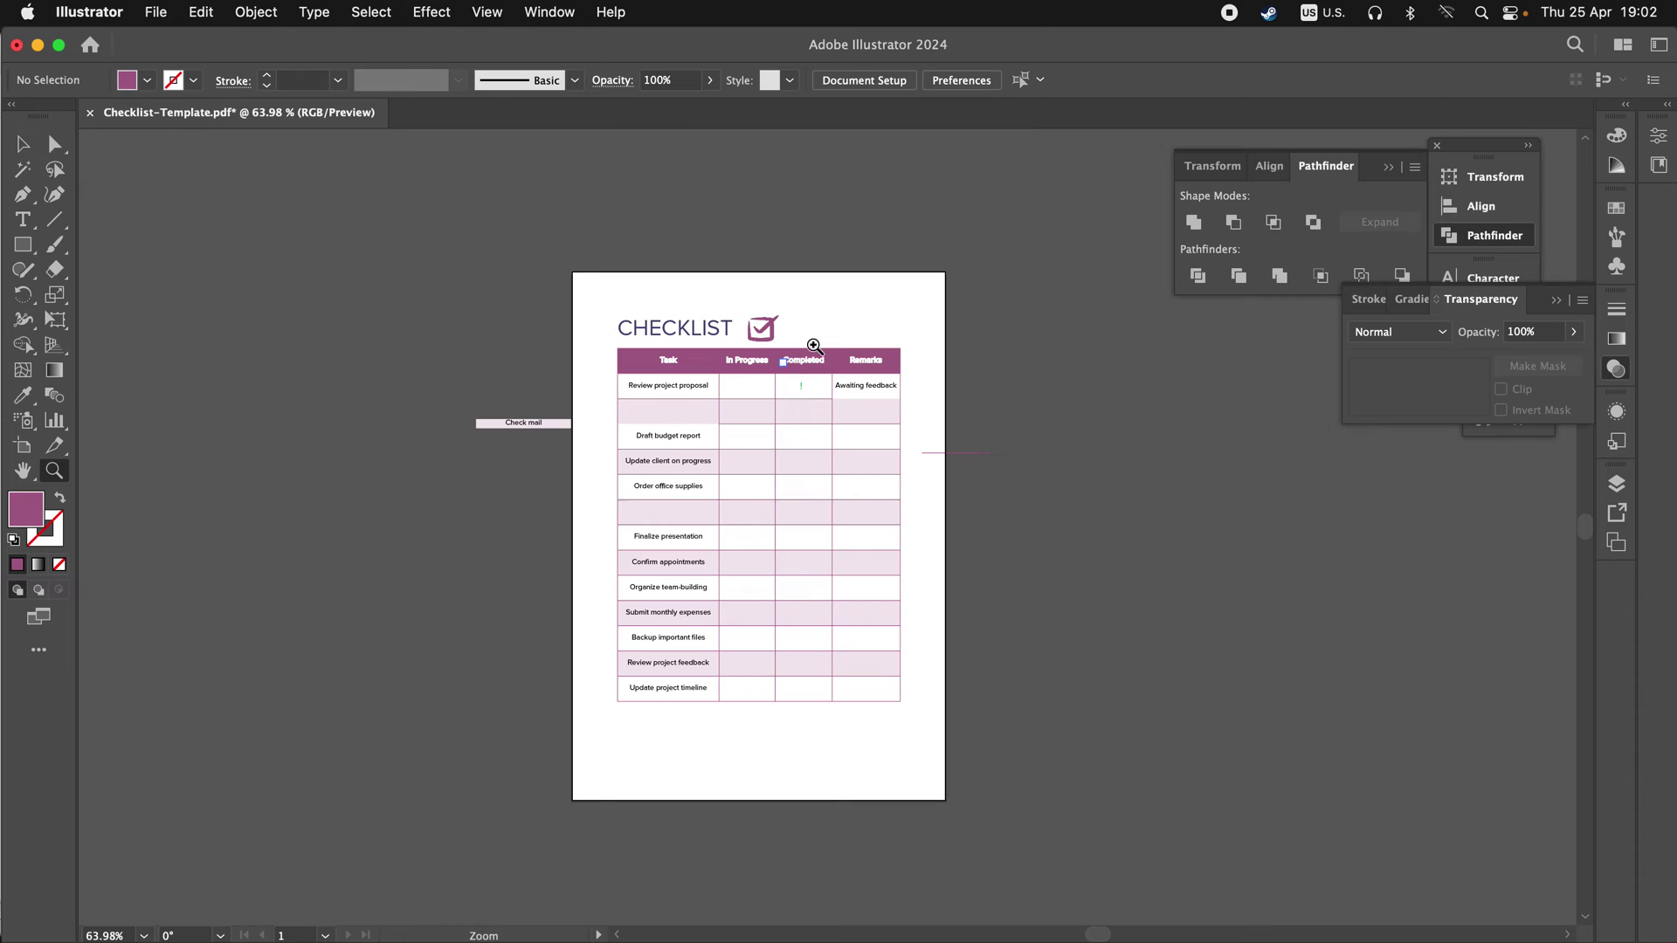
key(super+a)
key(Delete)
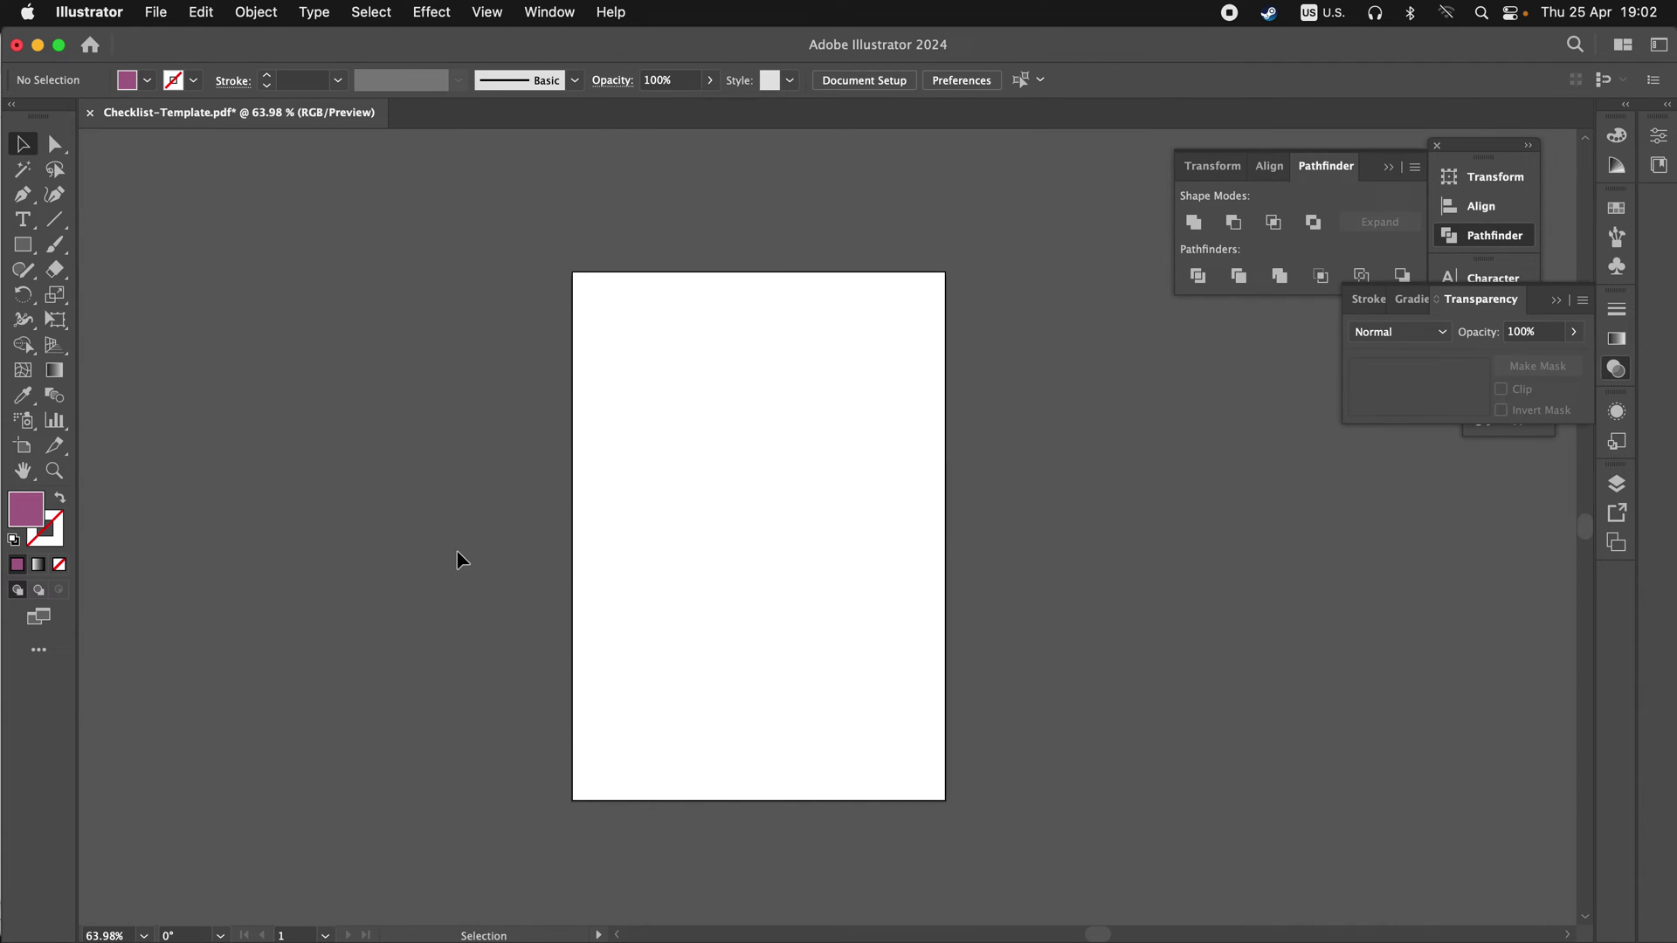
key(F12)
click(1025, 638)
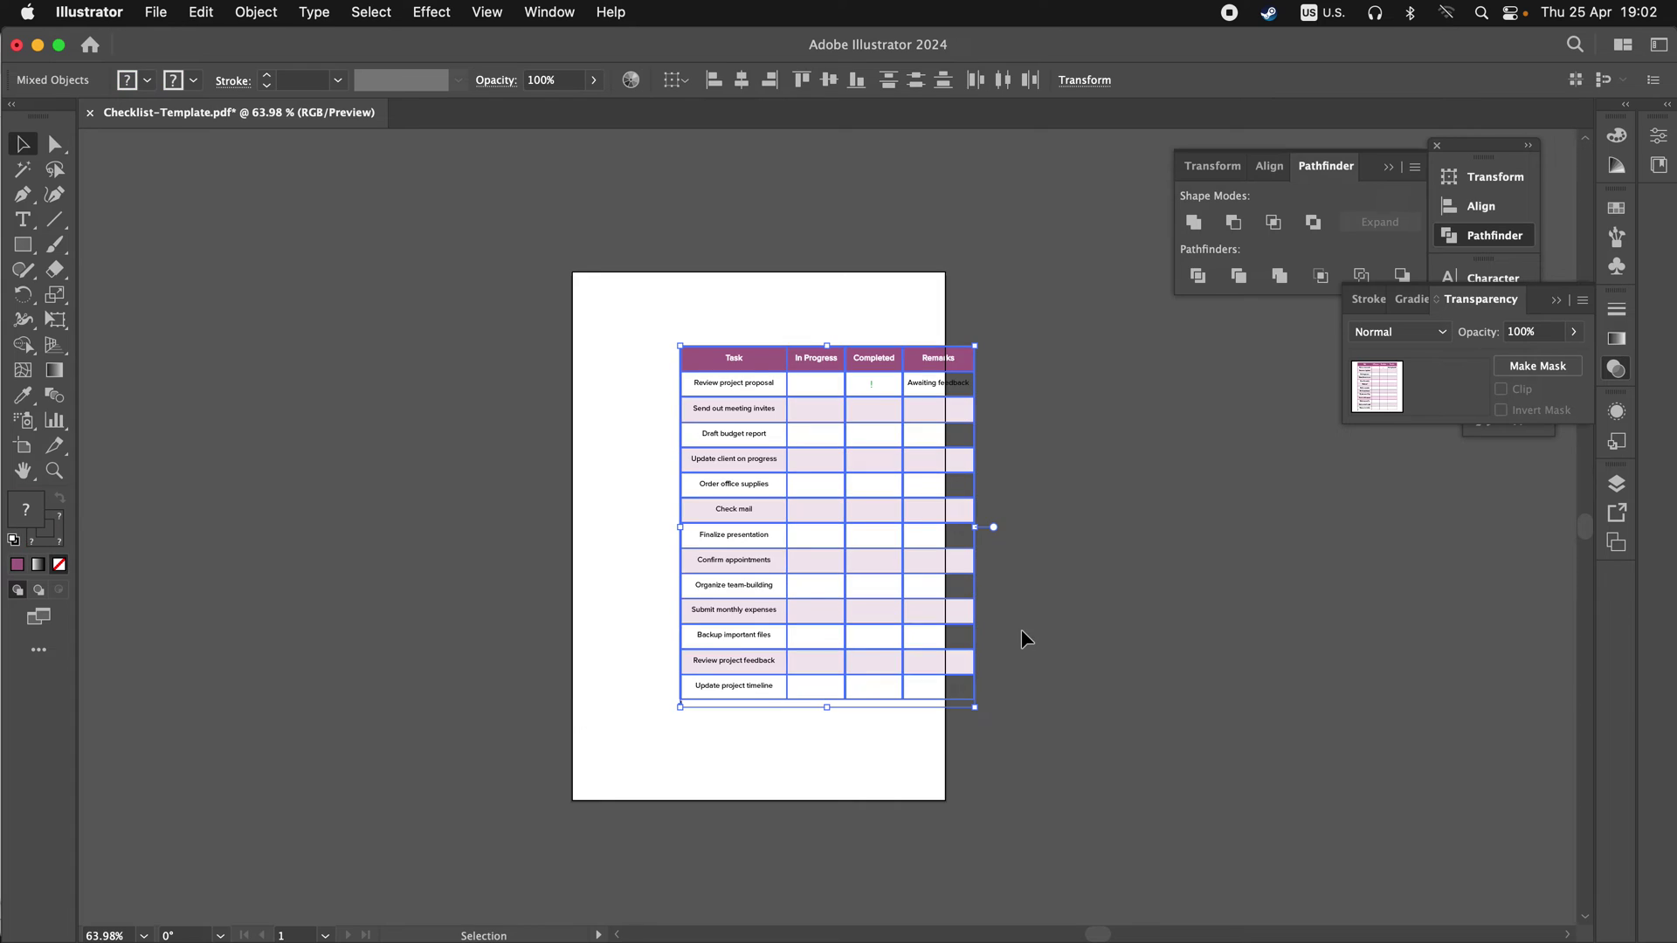
Drag the Task, Completed, Remarks and In Progress header pieces out of the table
click(1062, 469)
mouse_move(768, 356)
mouse_down()
mouse_move(739, 360)
mouse_move(779, 301)
mouse_up()
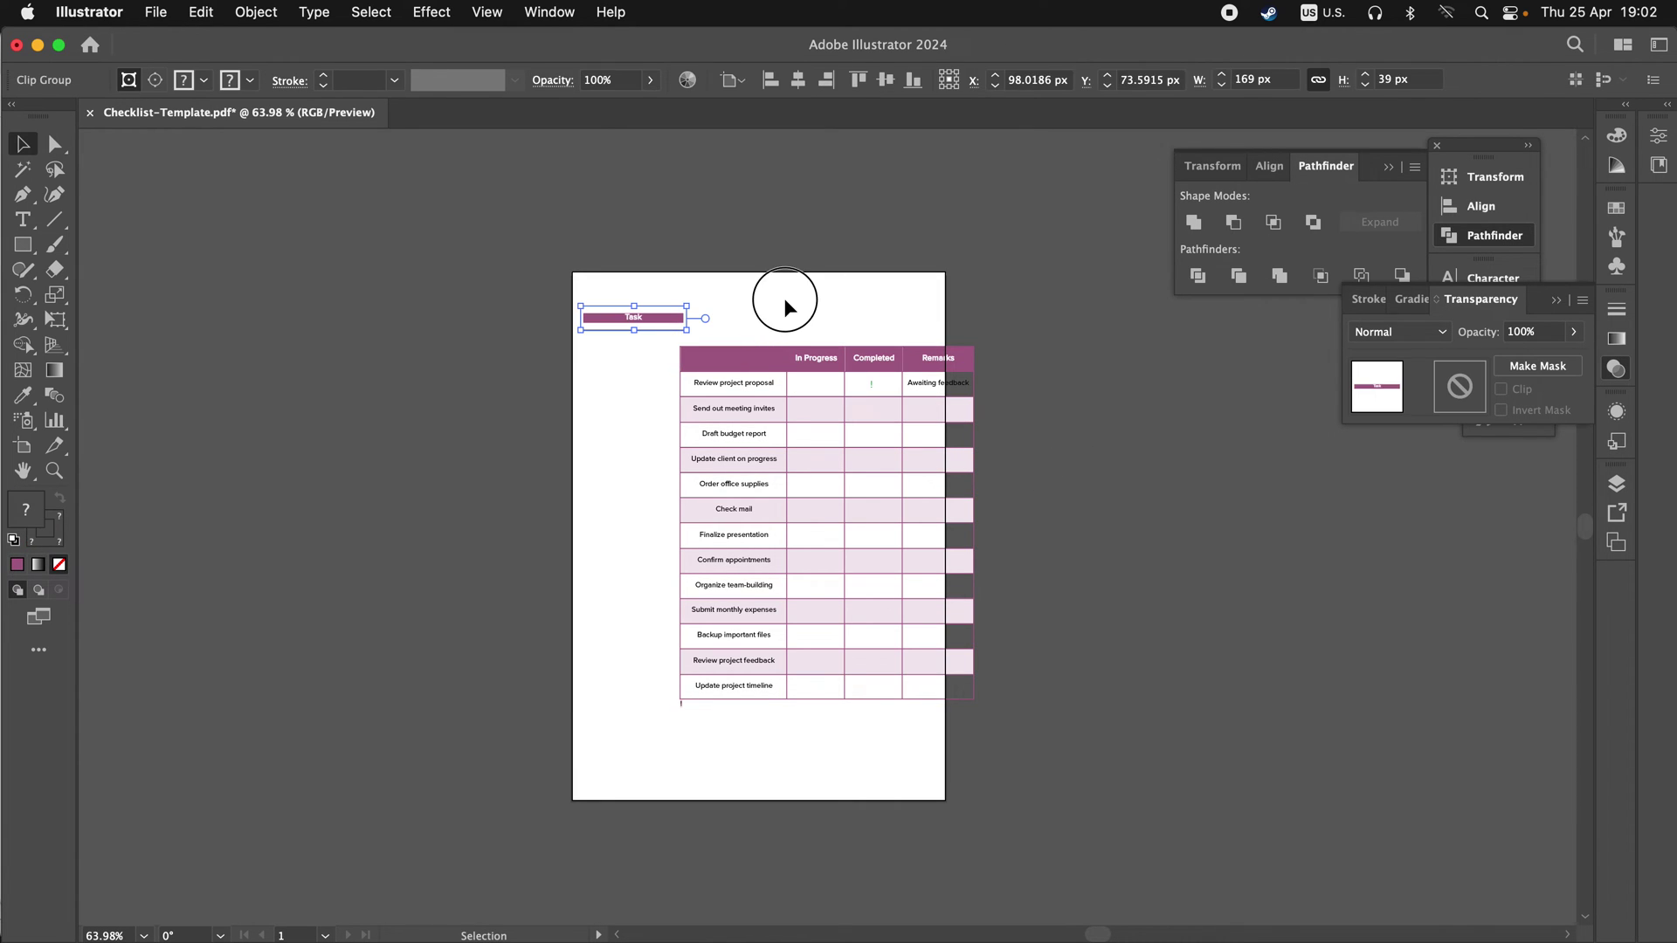
drag(740, 374, 734, 249)
drag(853, 355, 902, 283)
mouse_move(938, 358)
mouse_down()
mouse_move(1003, 317)
mouse_move(1015, 341)
mouse_up()
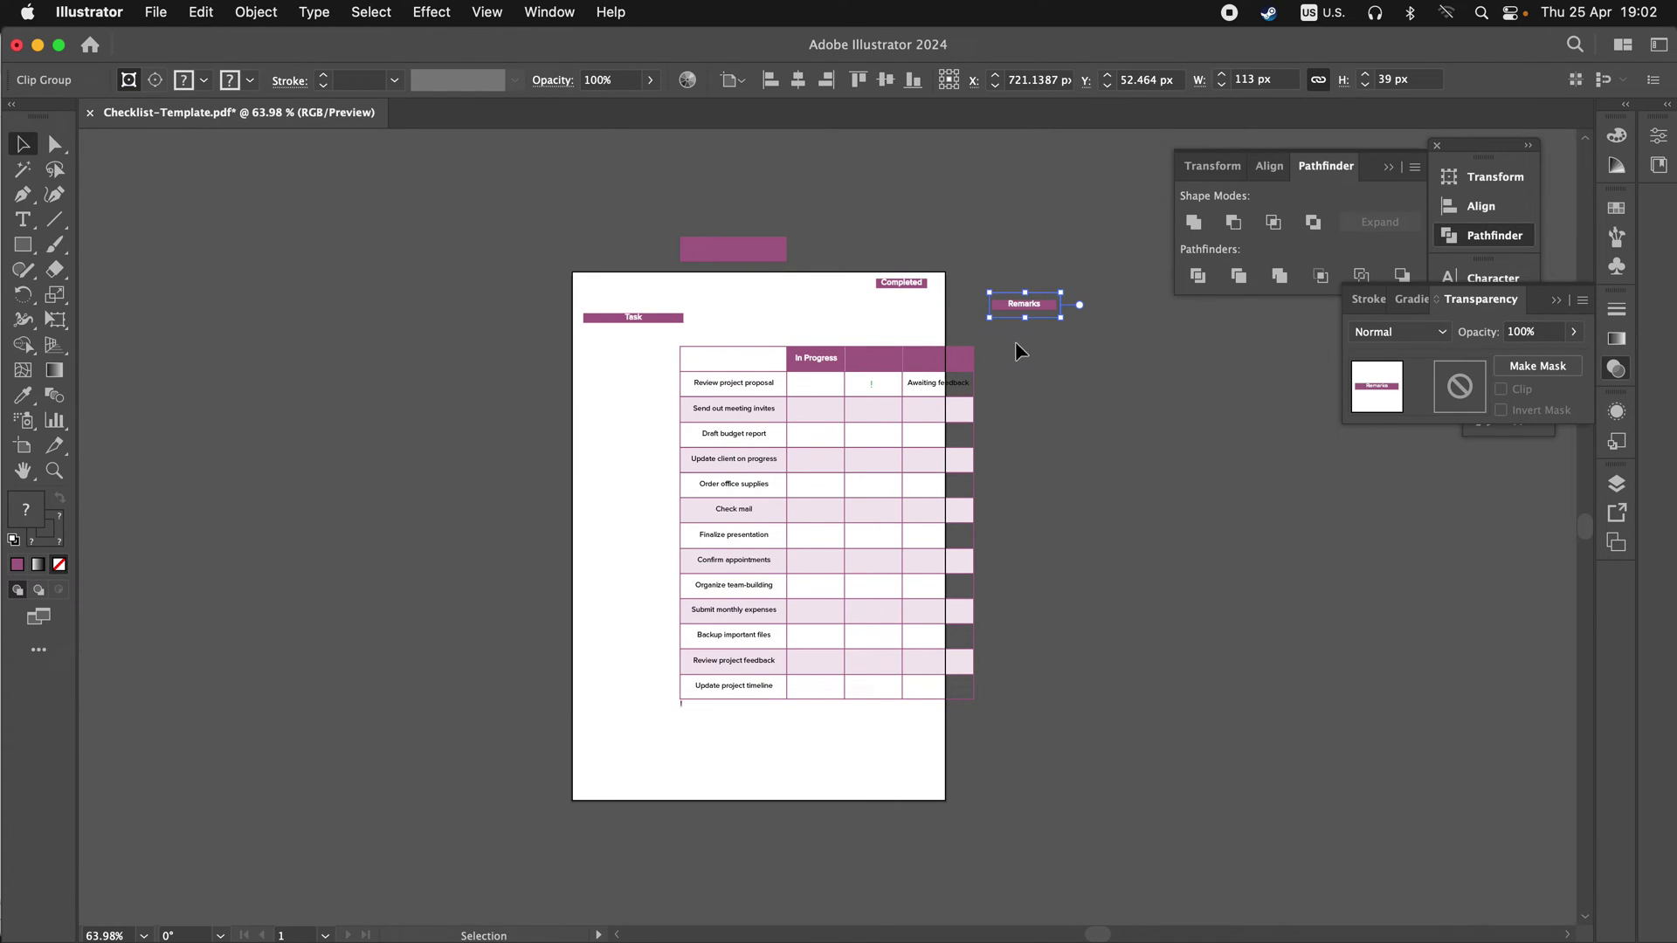
key(z)
click(928, 295)
key(v)
drag(913, 269, 853, 368)
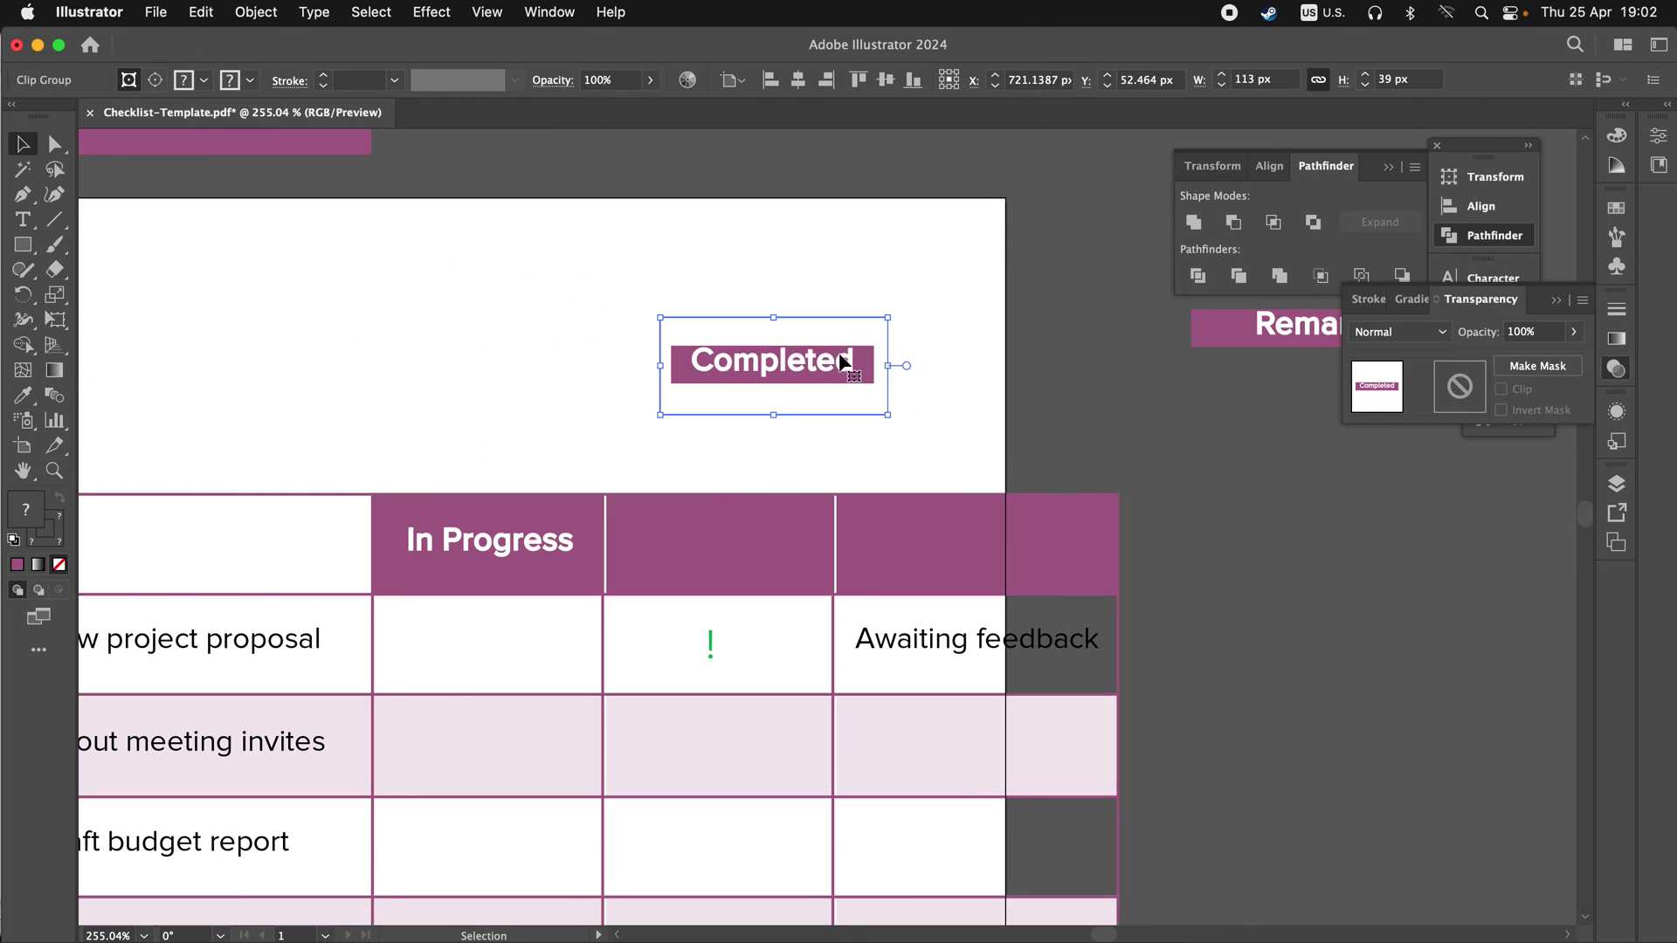
mouse_move(1000, 585)
mouse_down()
mouse_move(660, 484)
mouse_move(530, 376)
mouse_up()
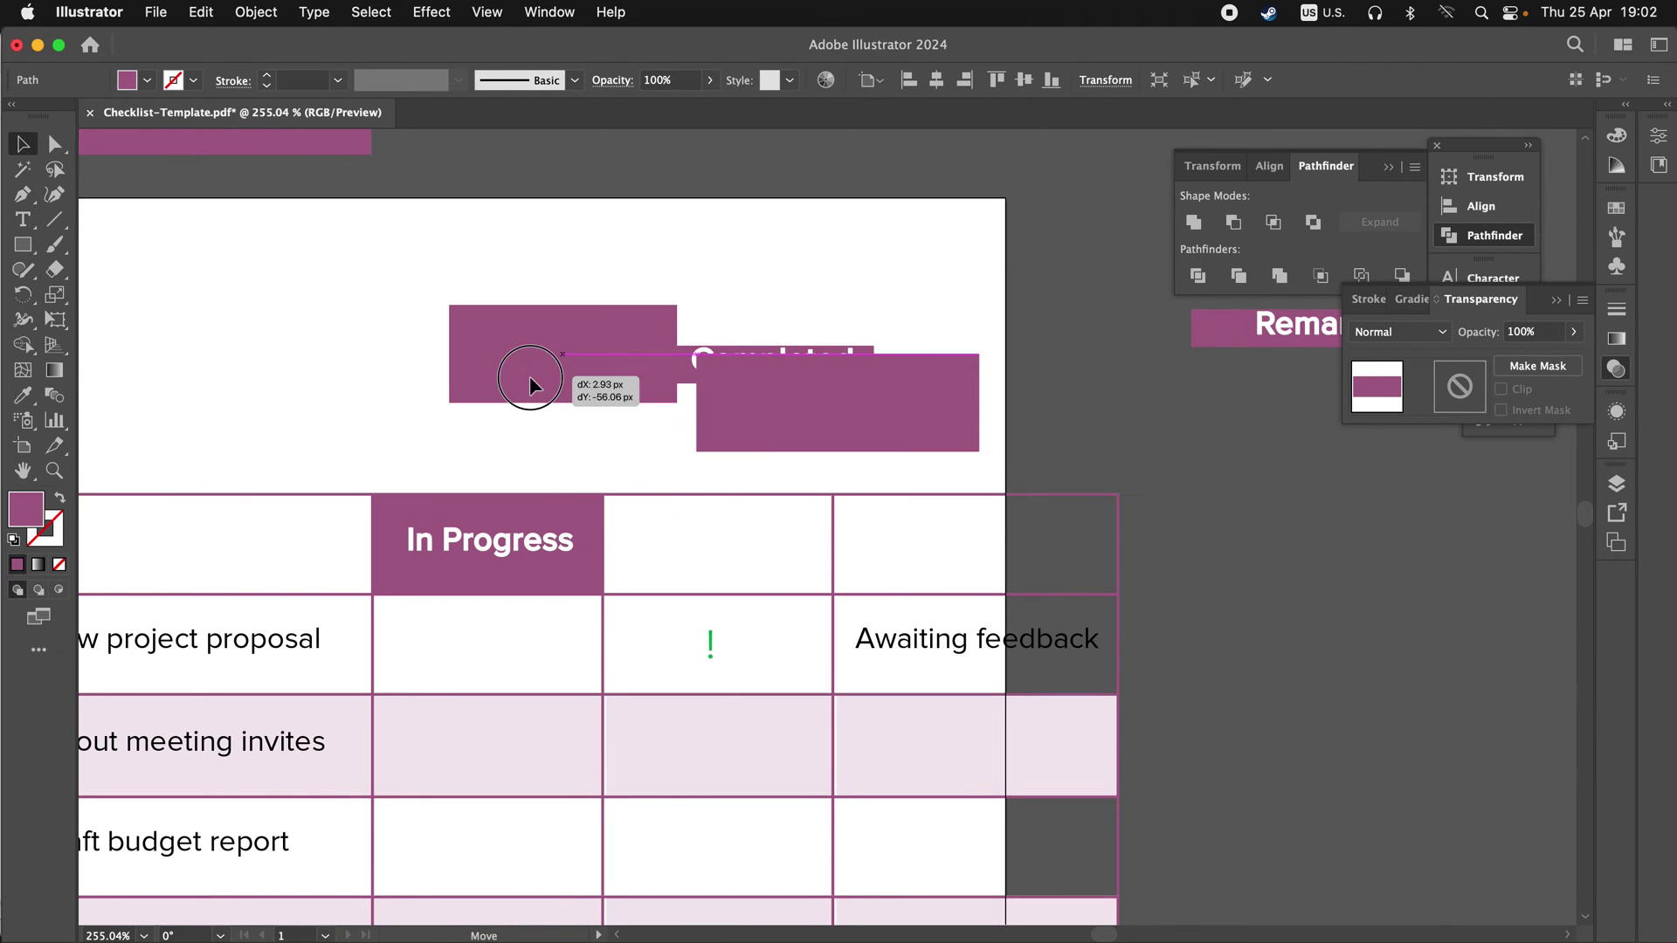
drag(497, 539, 563, 417)
click(1011, 547)
scroll(1010, 547, down, 10)
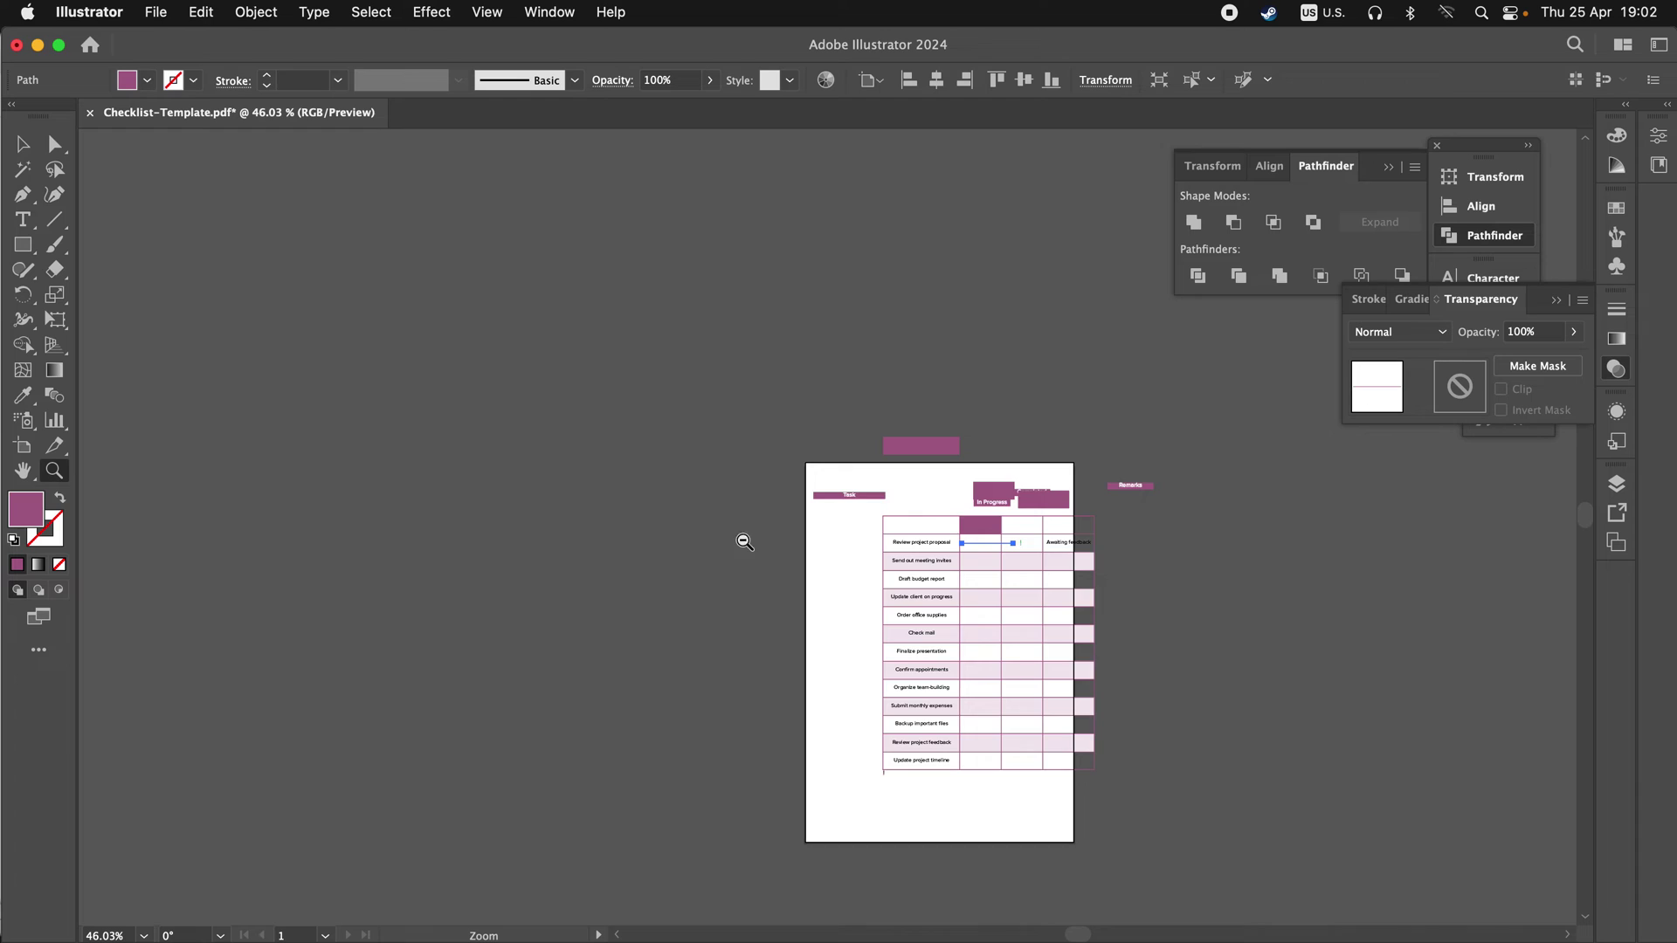
scroll(1010, 547, down, 5)
Select all remaining artwork and delete it, leaving the page blank
key(super+a)
key(z)
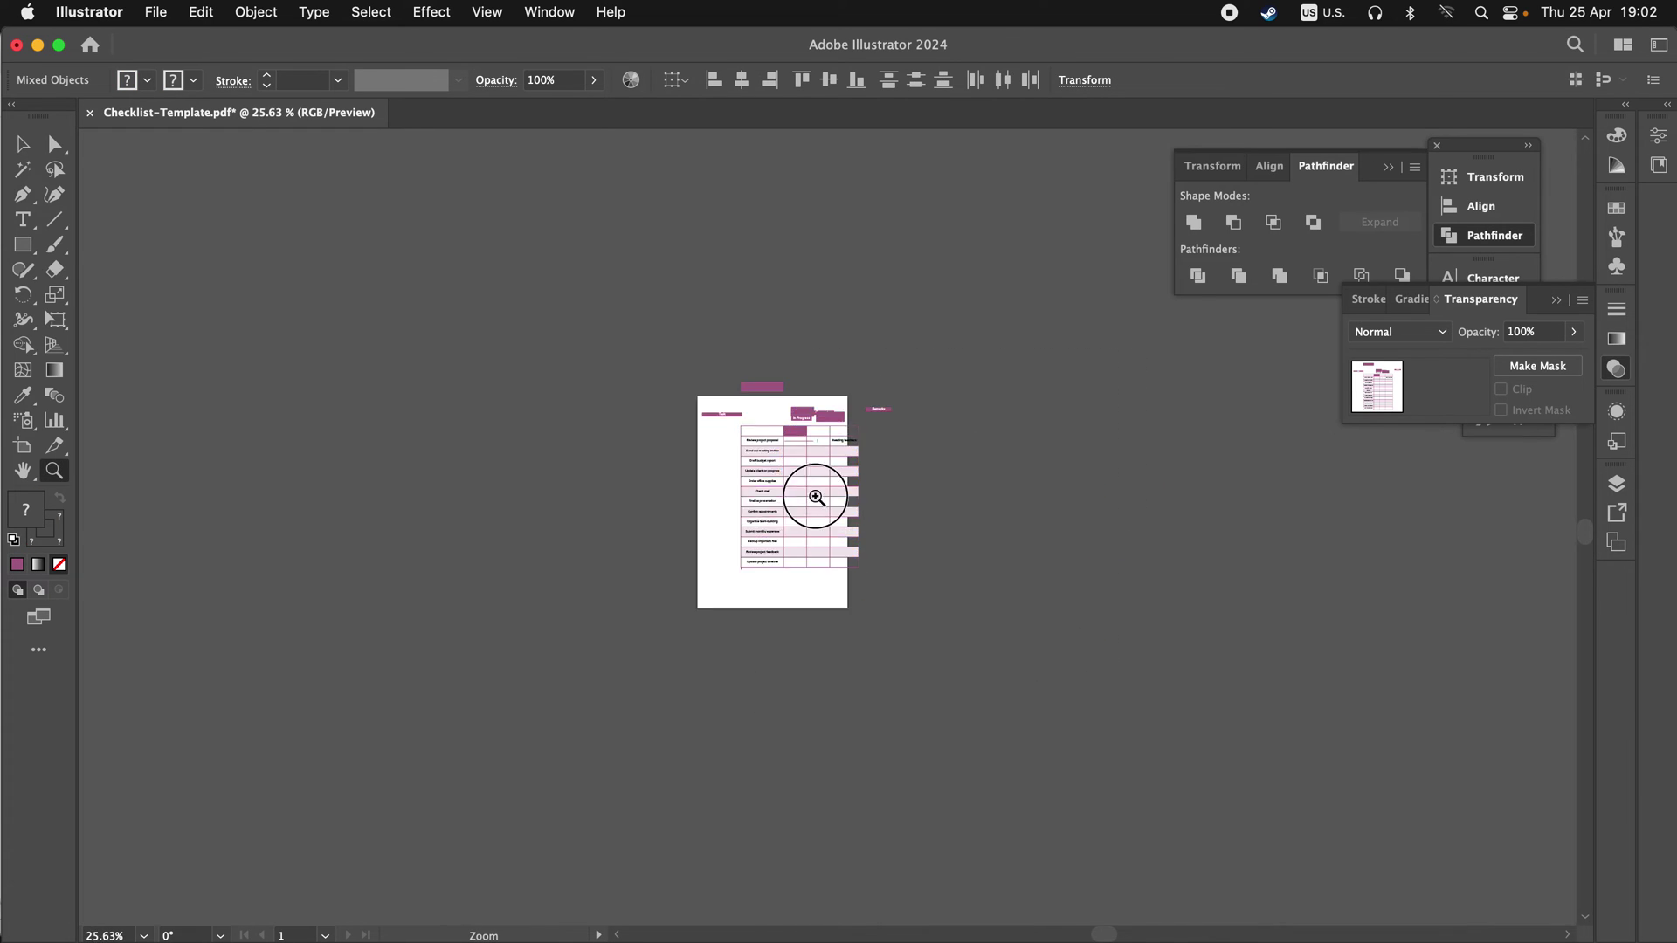
scroll(996, 524, up, 4)
key(Delete)
scroll(811, 466, up, 2)
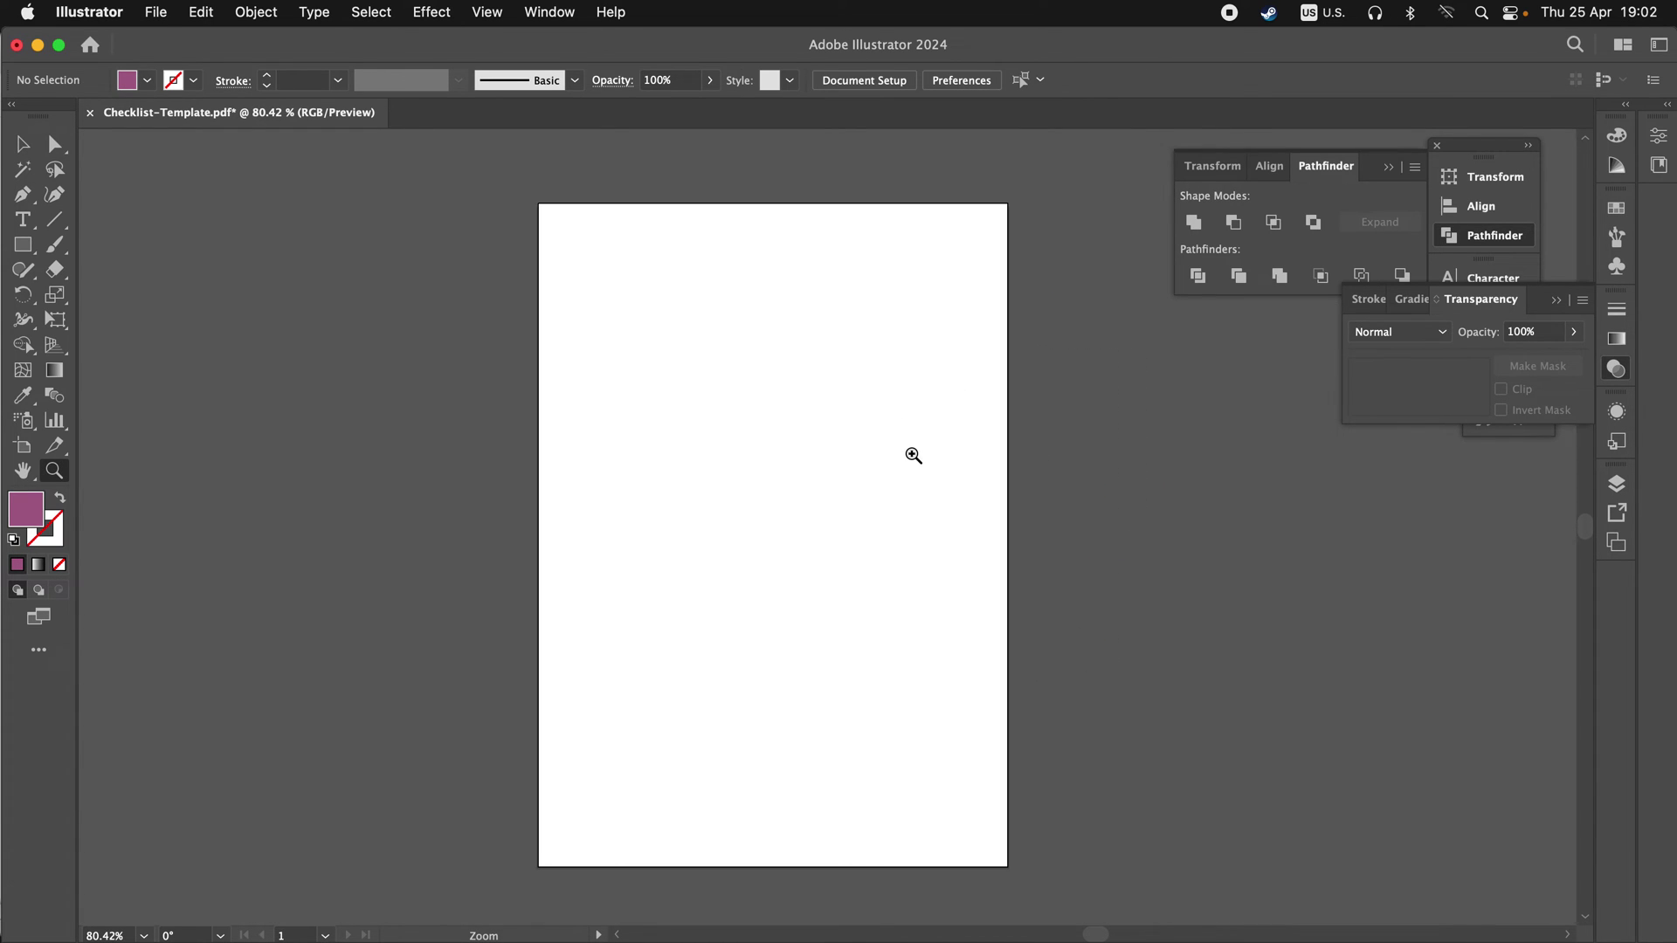
key(v)
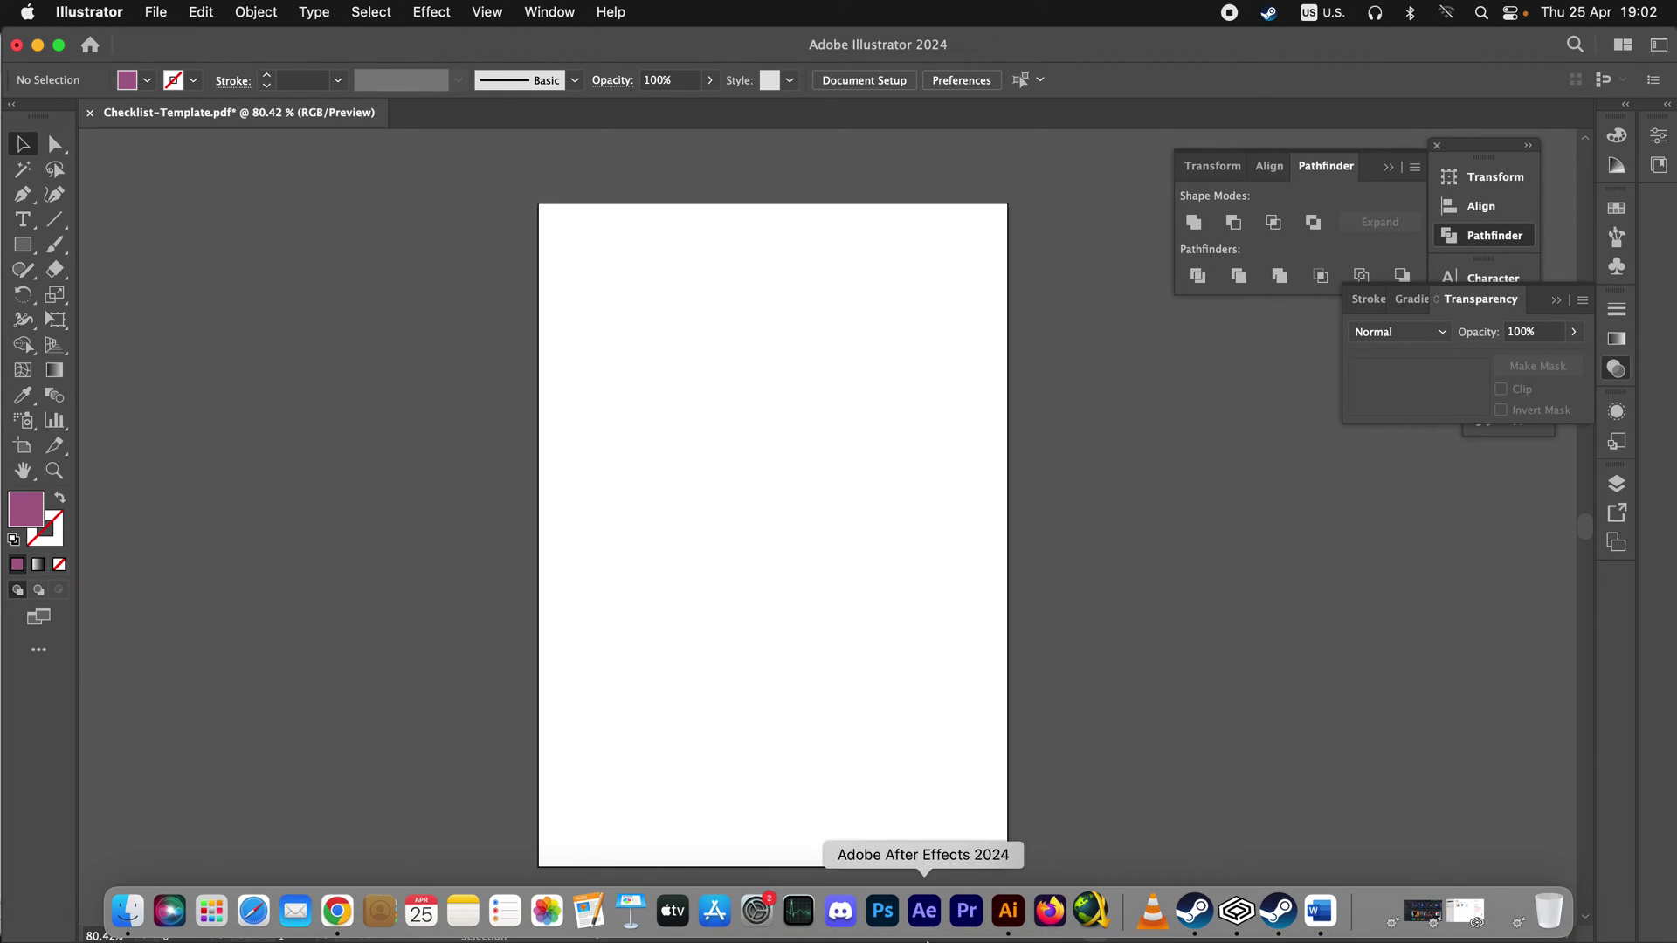
Click through the pasted table's cells in Slides, deselect it and open the File menu
click(337, 911)
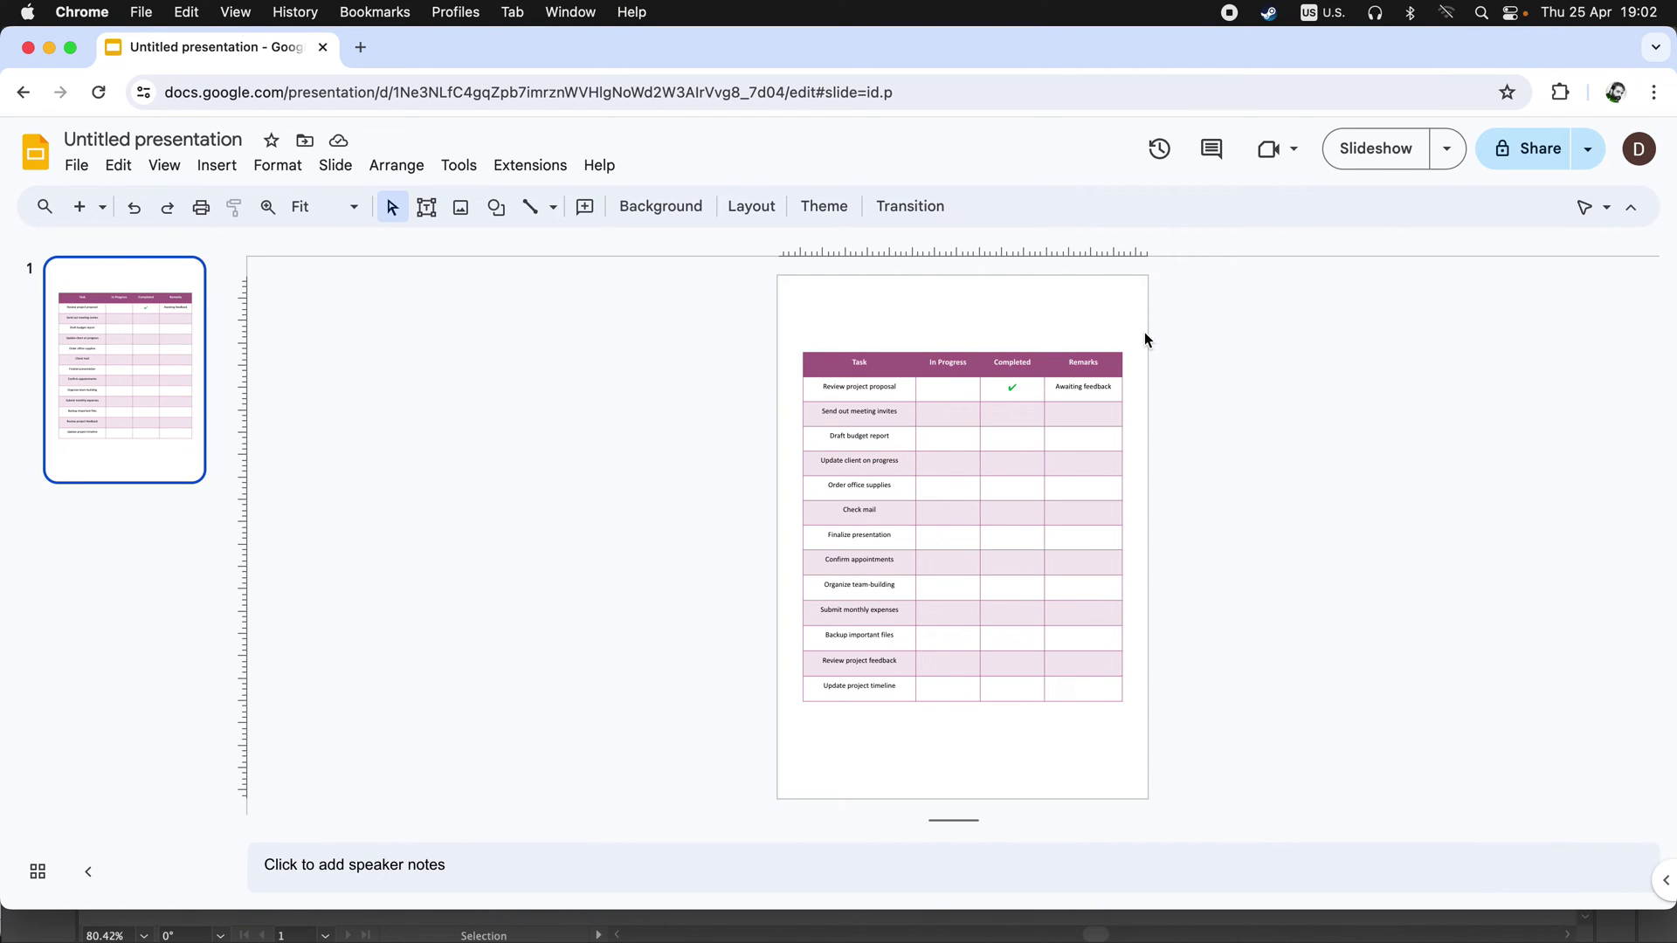
click(1034, 347)
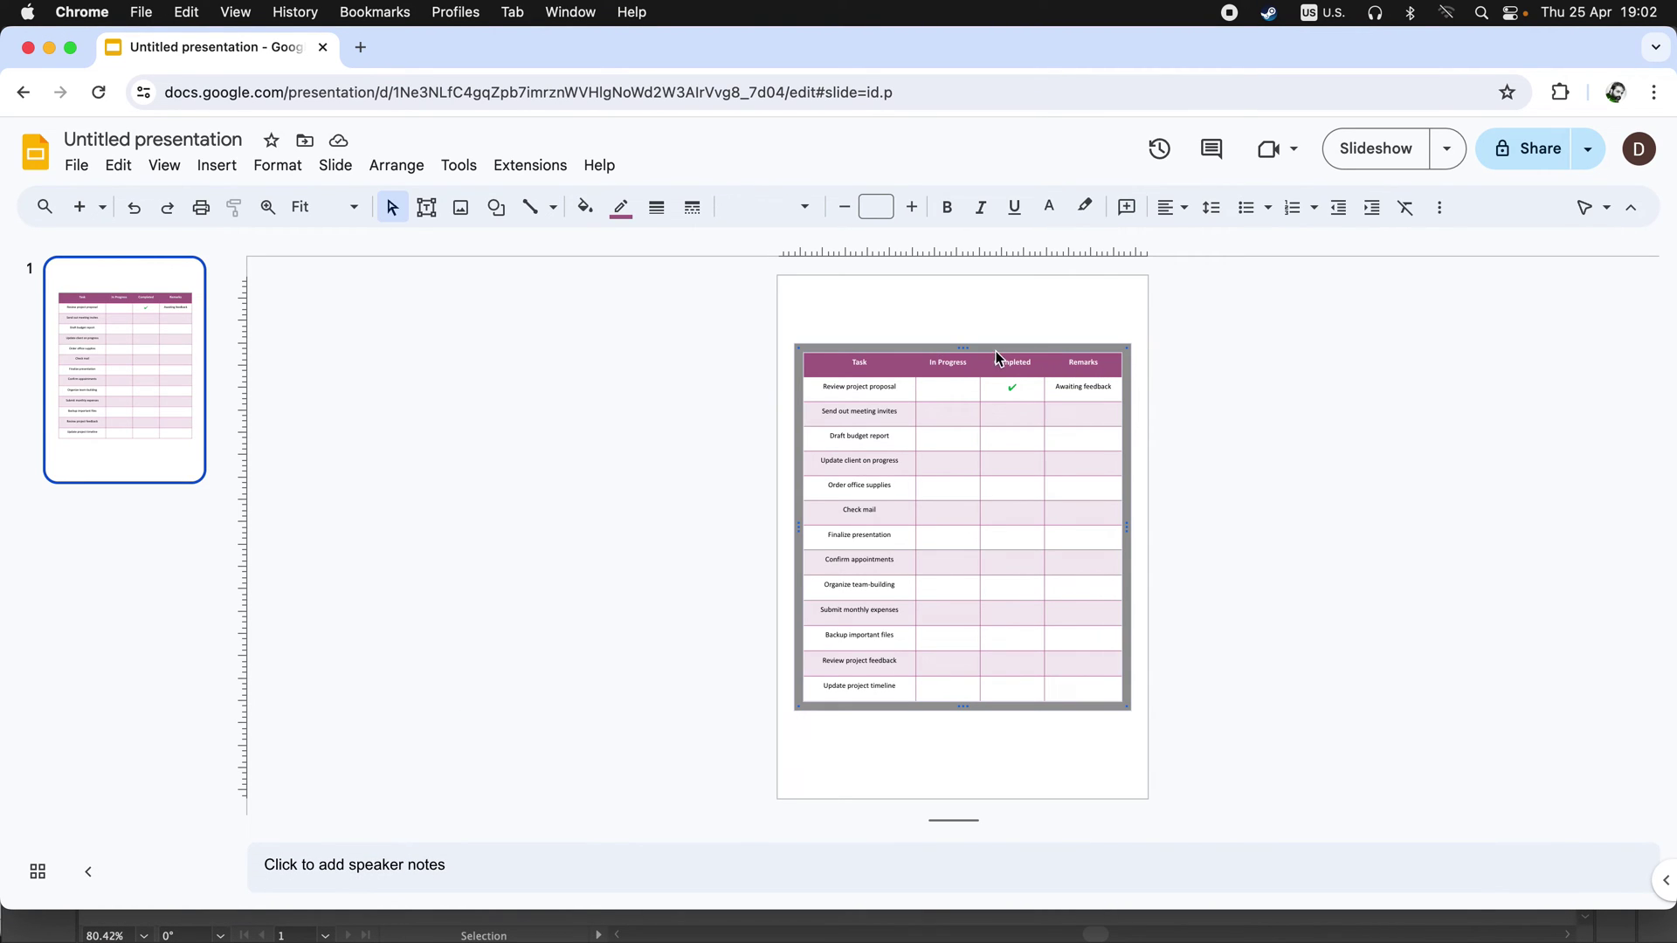
click(1256, 424)
click(947, 363)
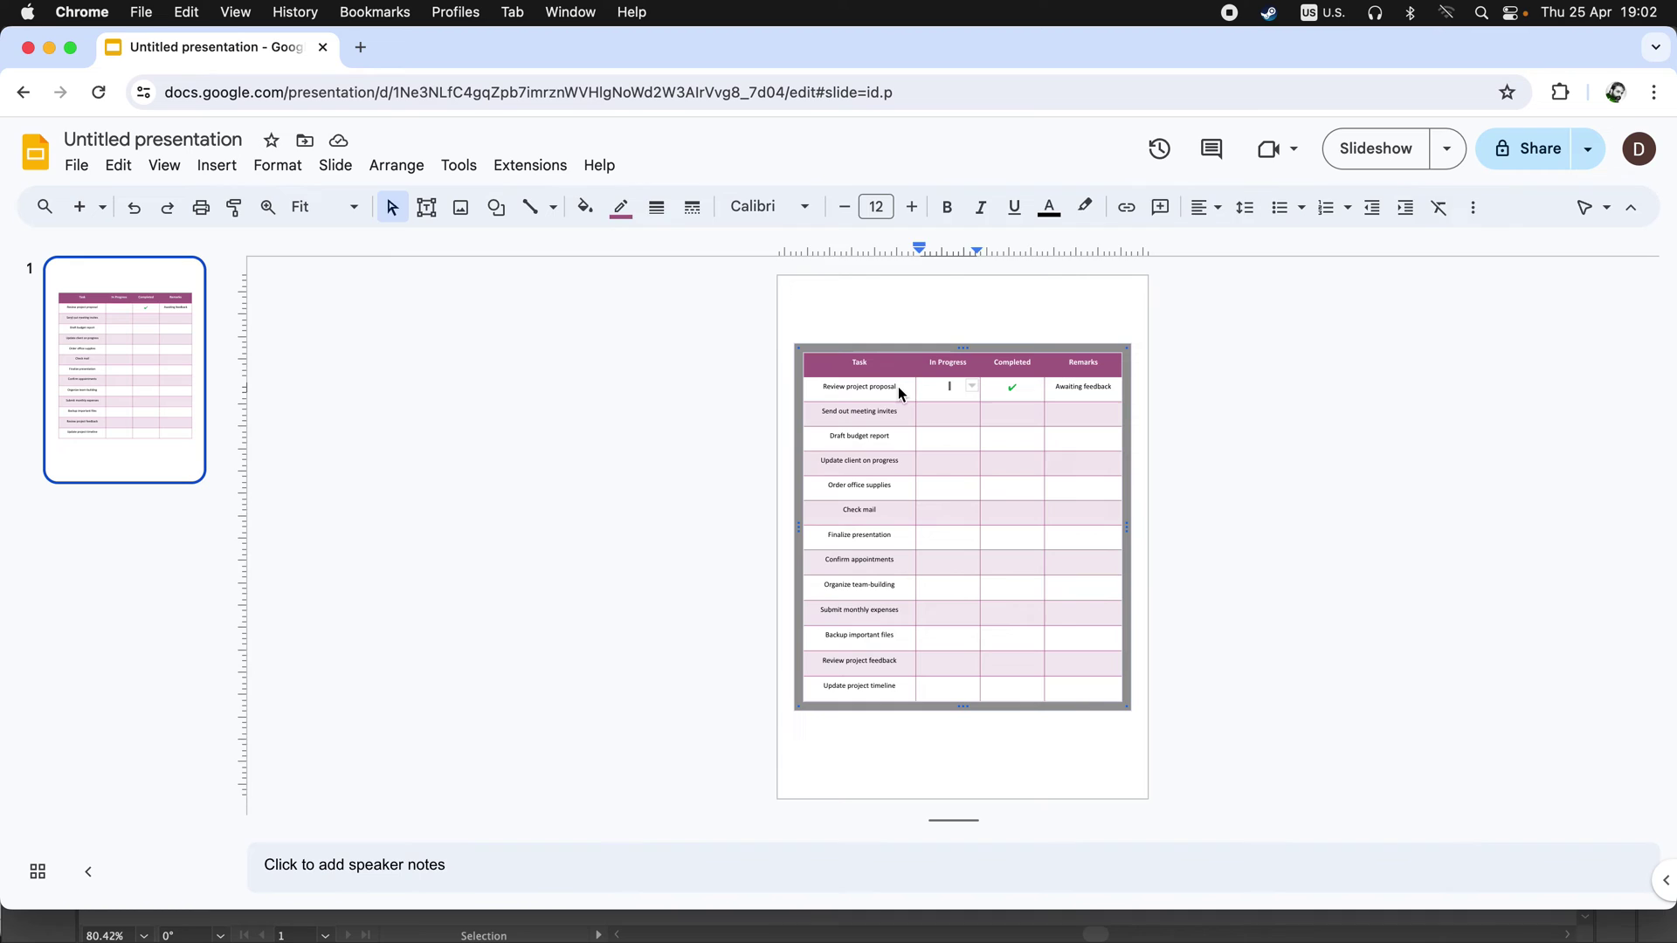
mouse_move(897, 386)
mouse_down()
mouse_move(869, 427)
mouse_move(934, 415)
mouse_move(1061, 472)
mouse_move(863, 433)
mouse_move(951, 456)
mouse_up()
click(965, 540)
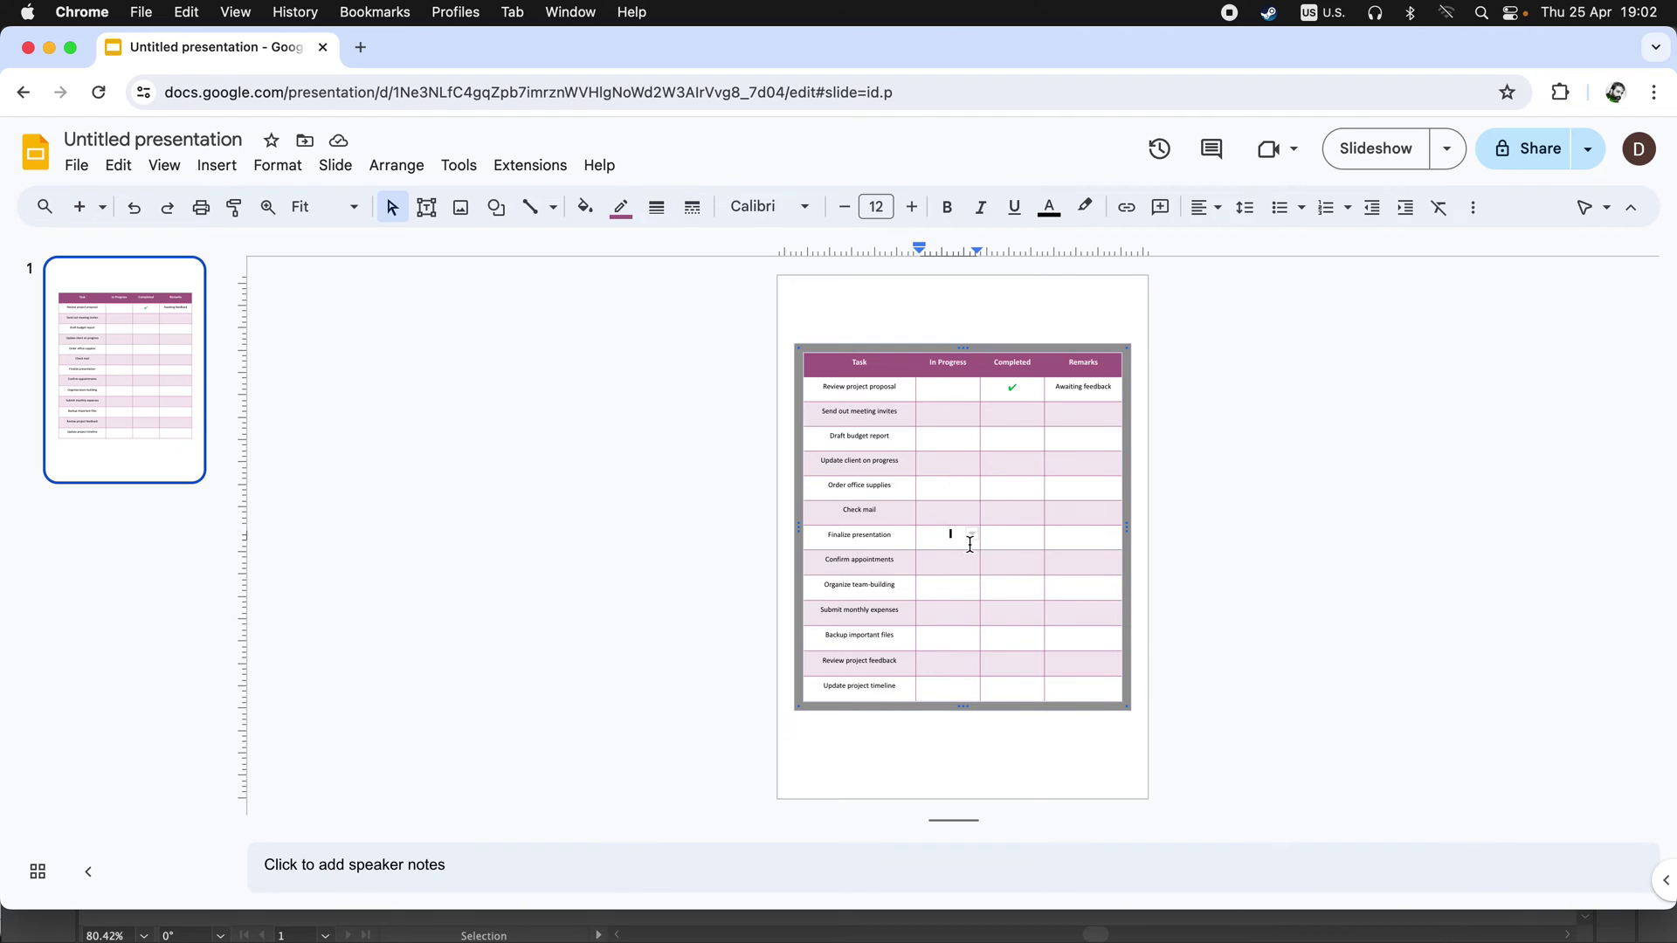
mouse_move(1010, 536)
mouse_down()
mouse_move(931, 564)
mouse_move(998, 593)
mouse_up()
click(1262, 551)
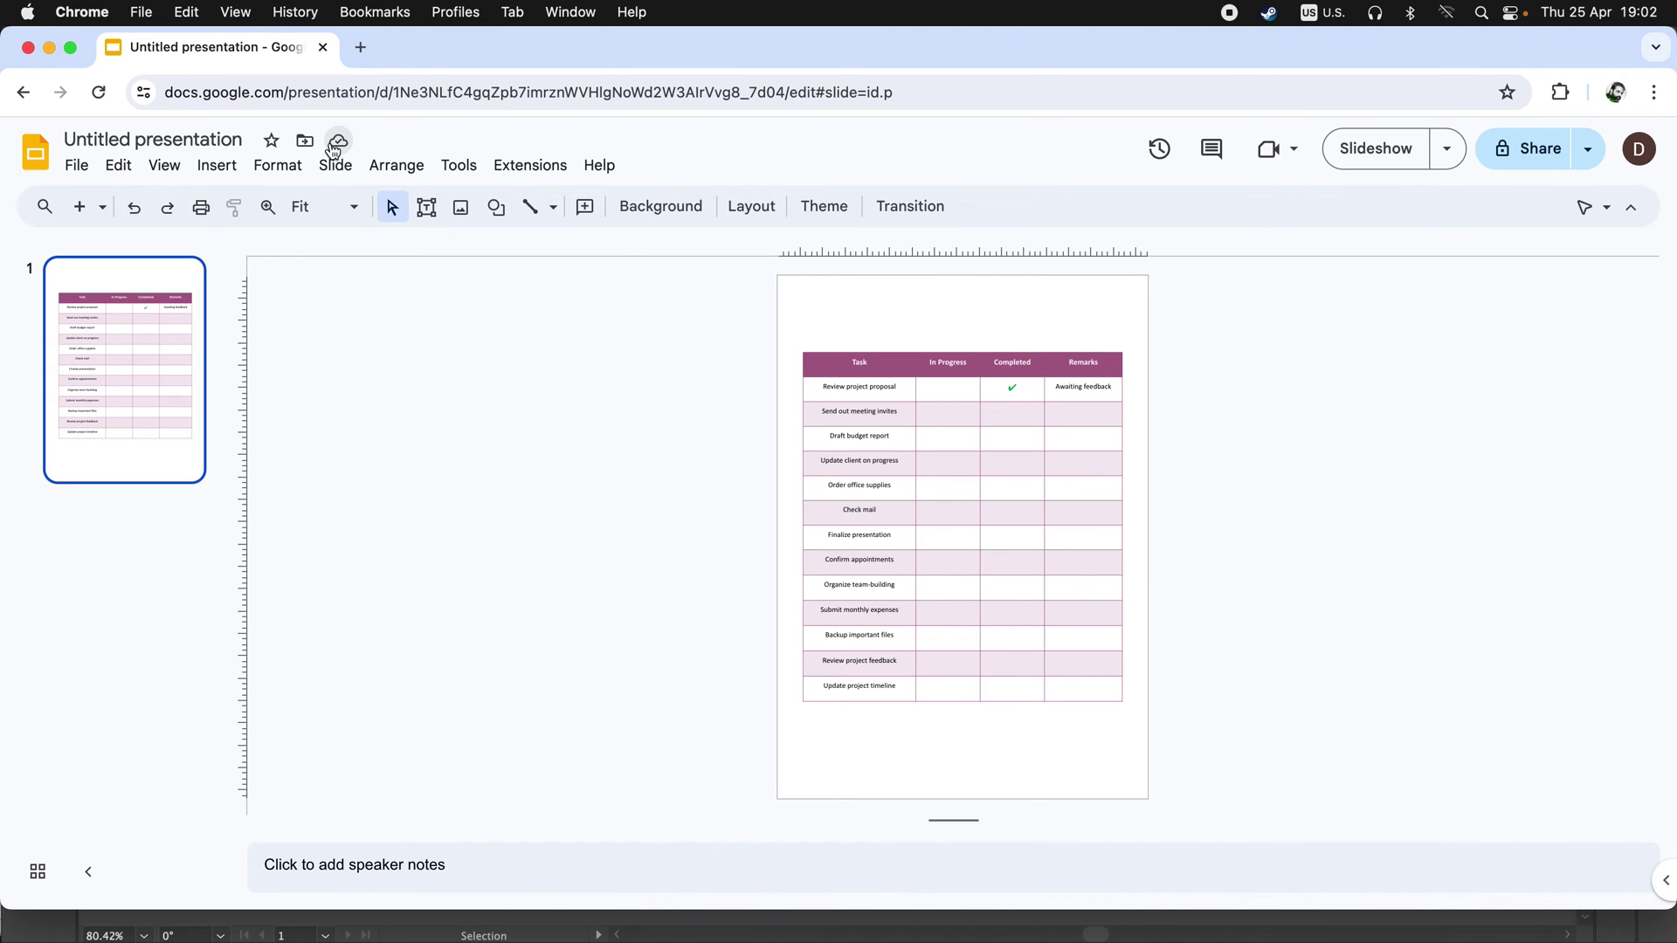
click(76, 167)
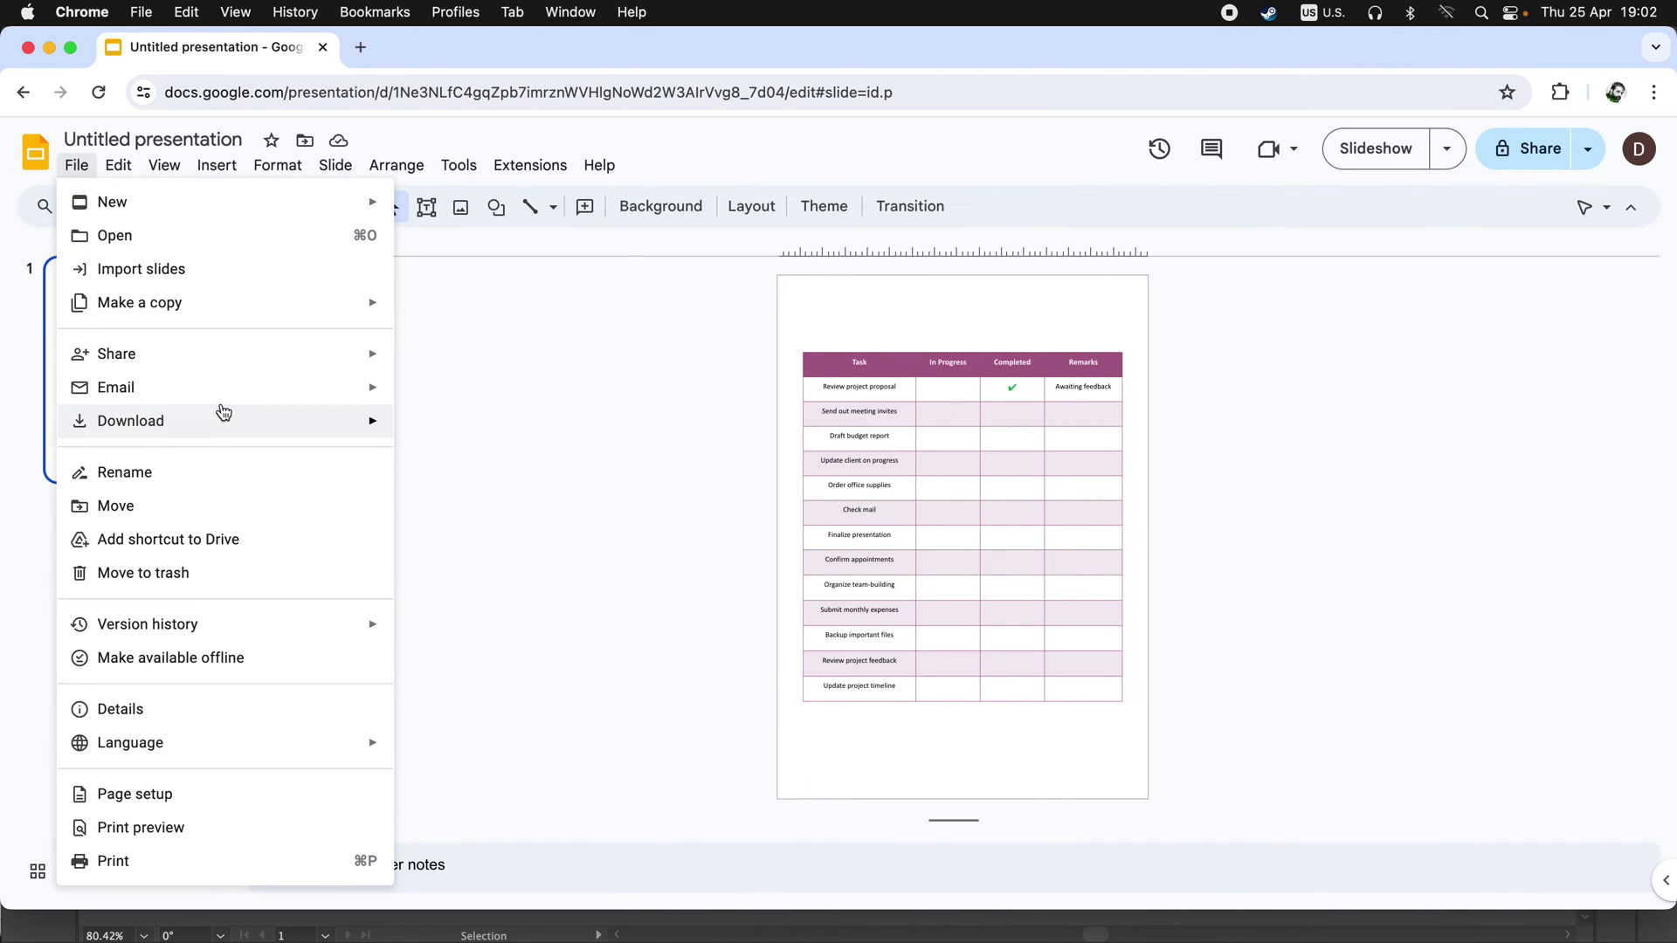
mouse_move(130, 421)
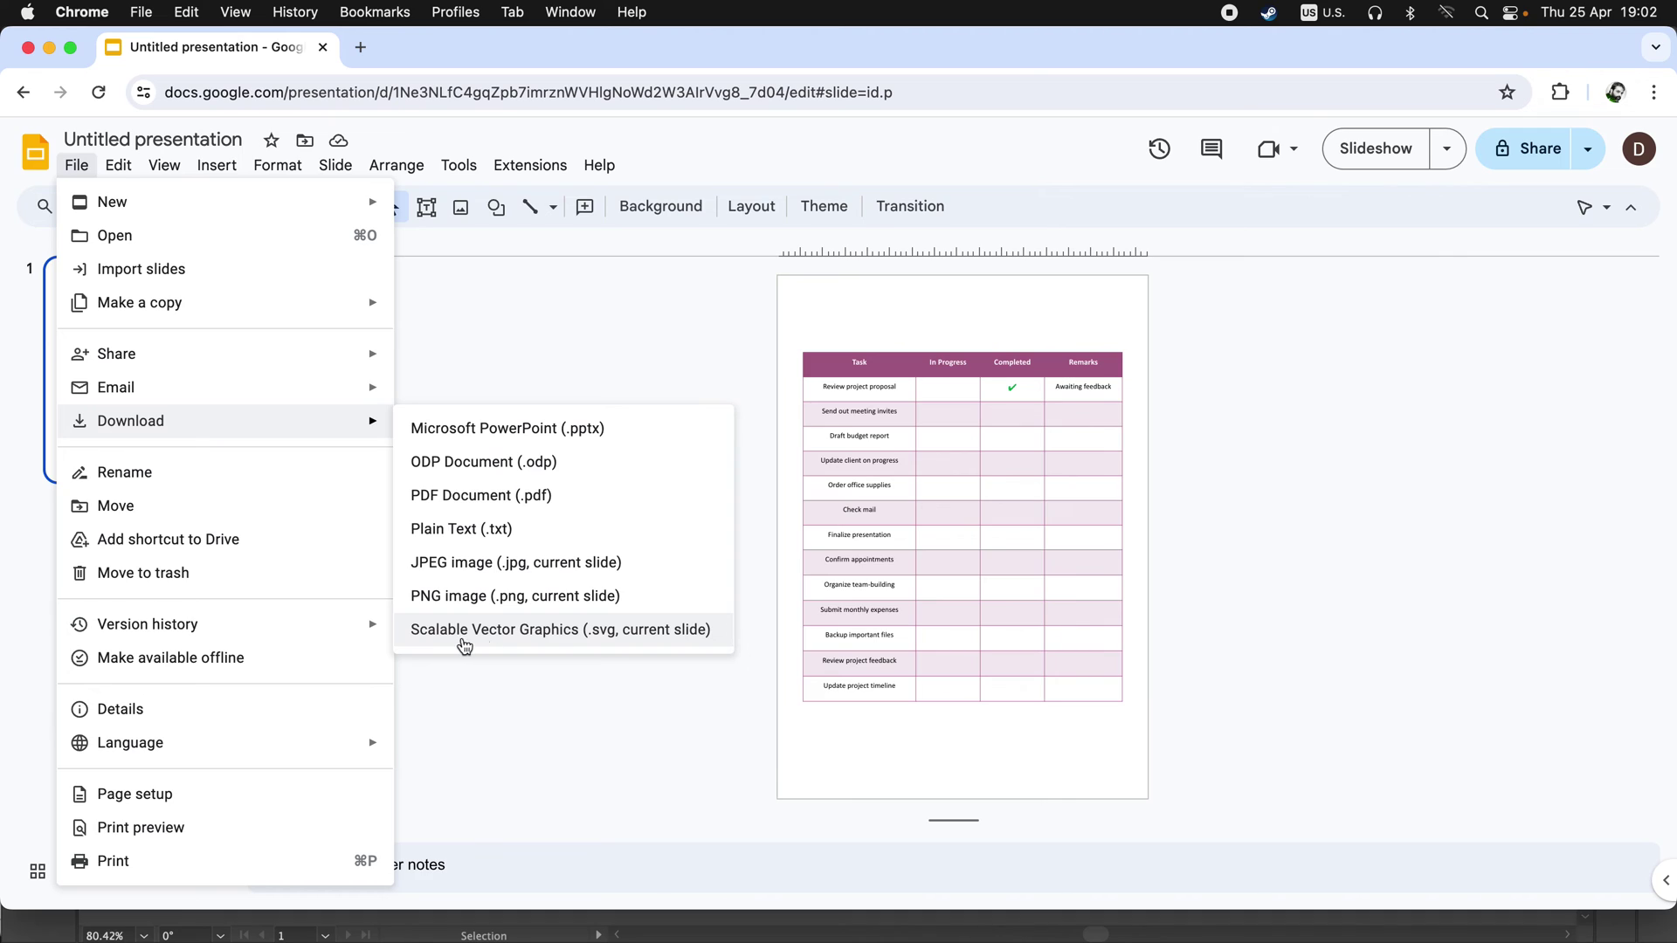
Choose Scalable Vector Graphics (.svg, current slide) under File > Download
click(589, 642)
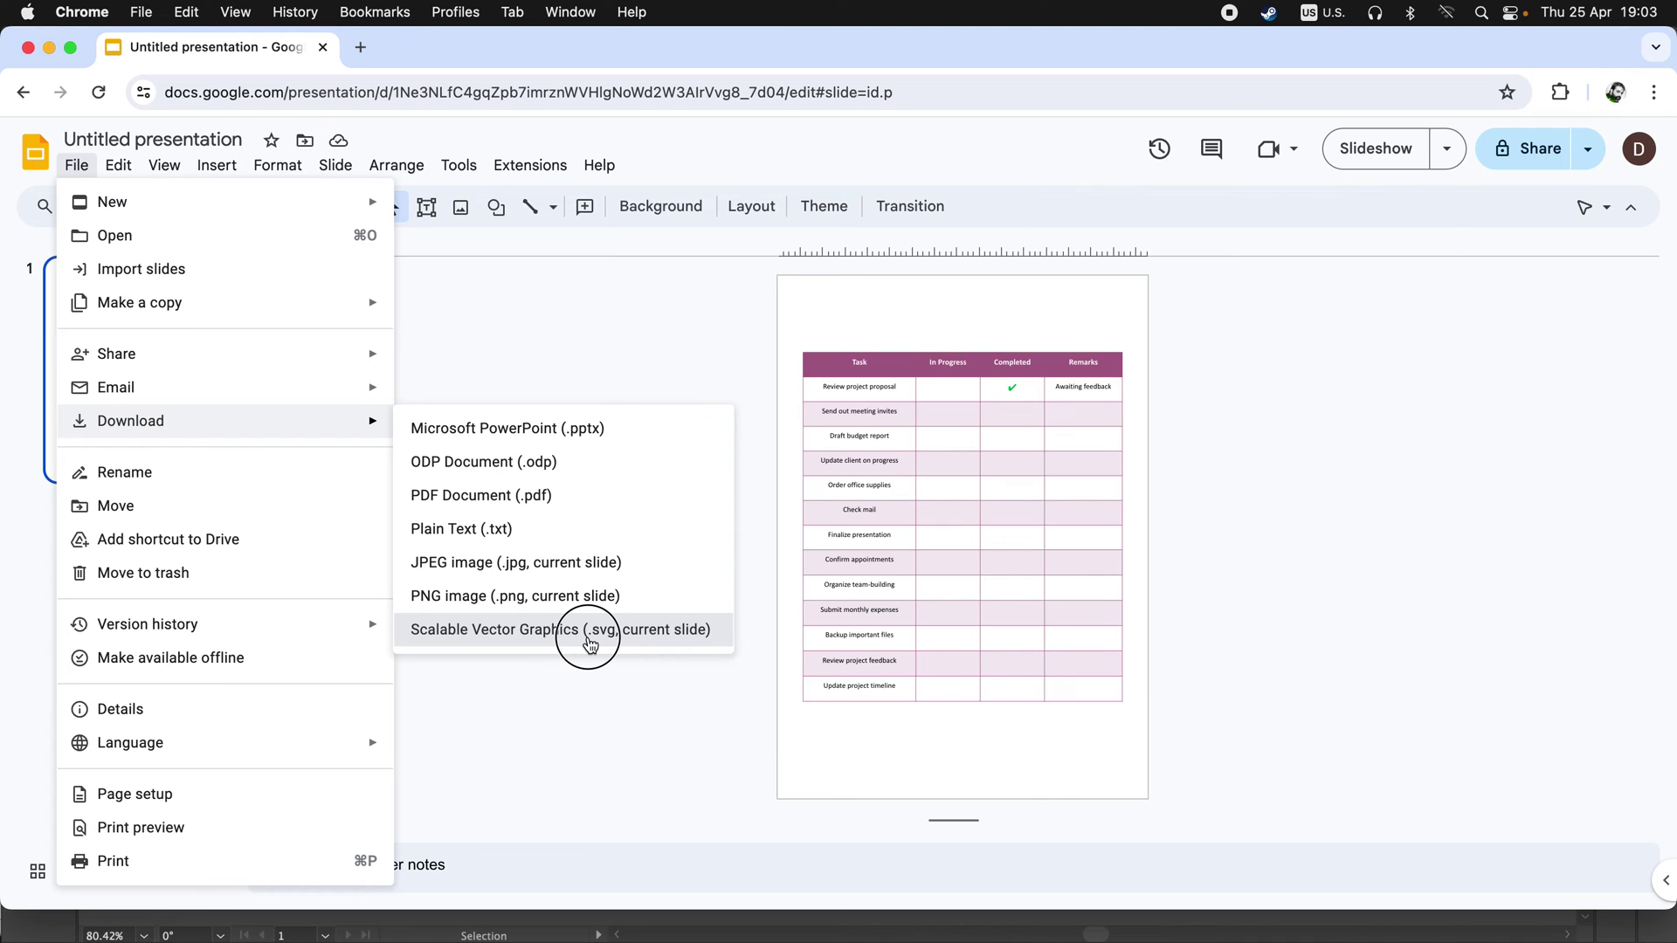
click(590, 644)
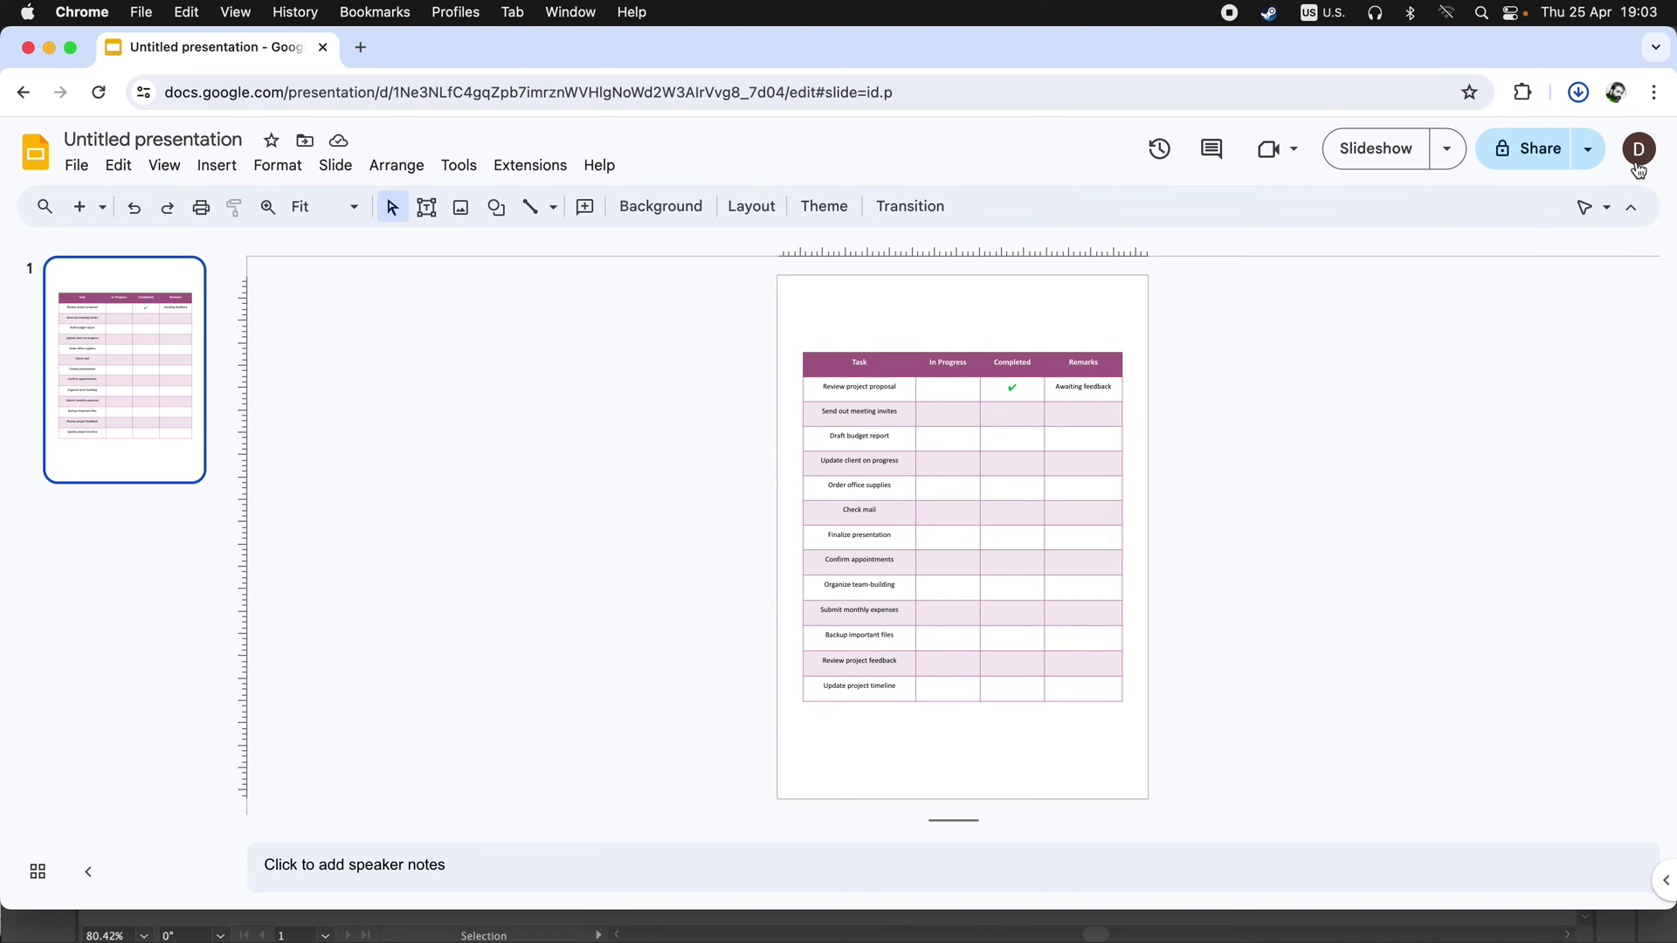
mouse_move(1402, 147)
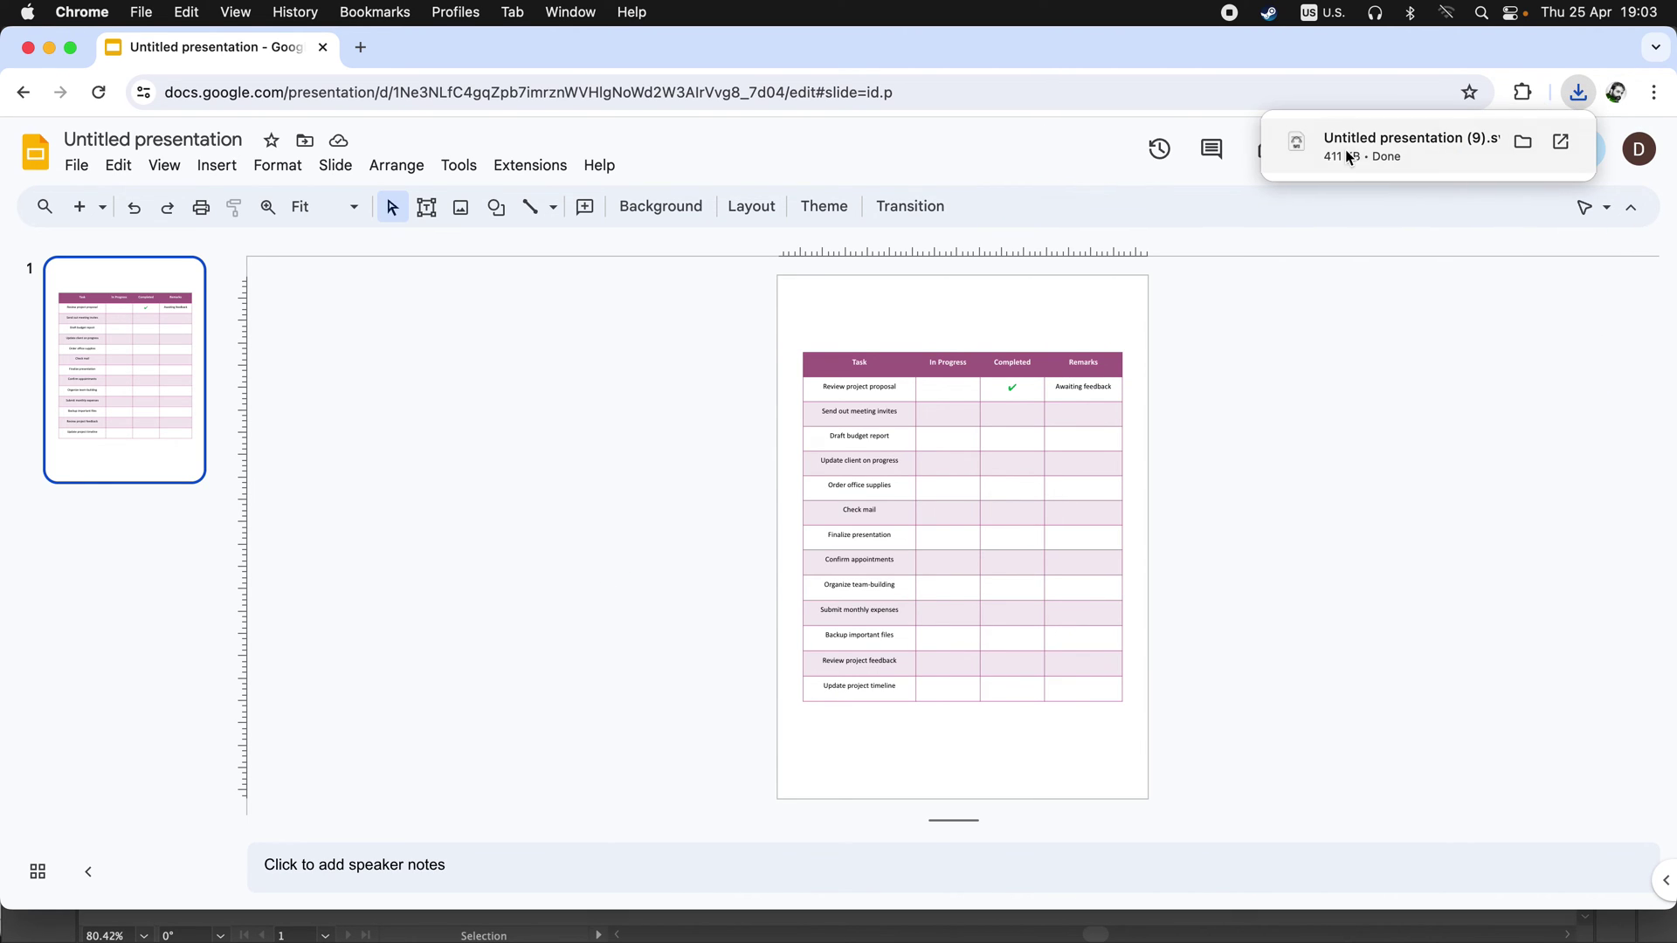
Open 'Untitled presentation (9).svg' from Downloads with Adobe Illustrator 2024
click(1524, 142)
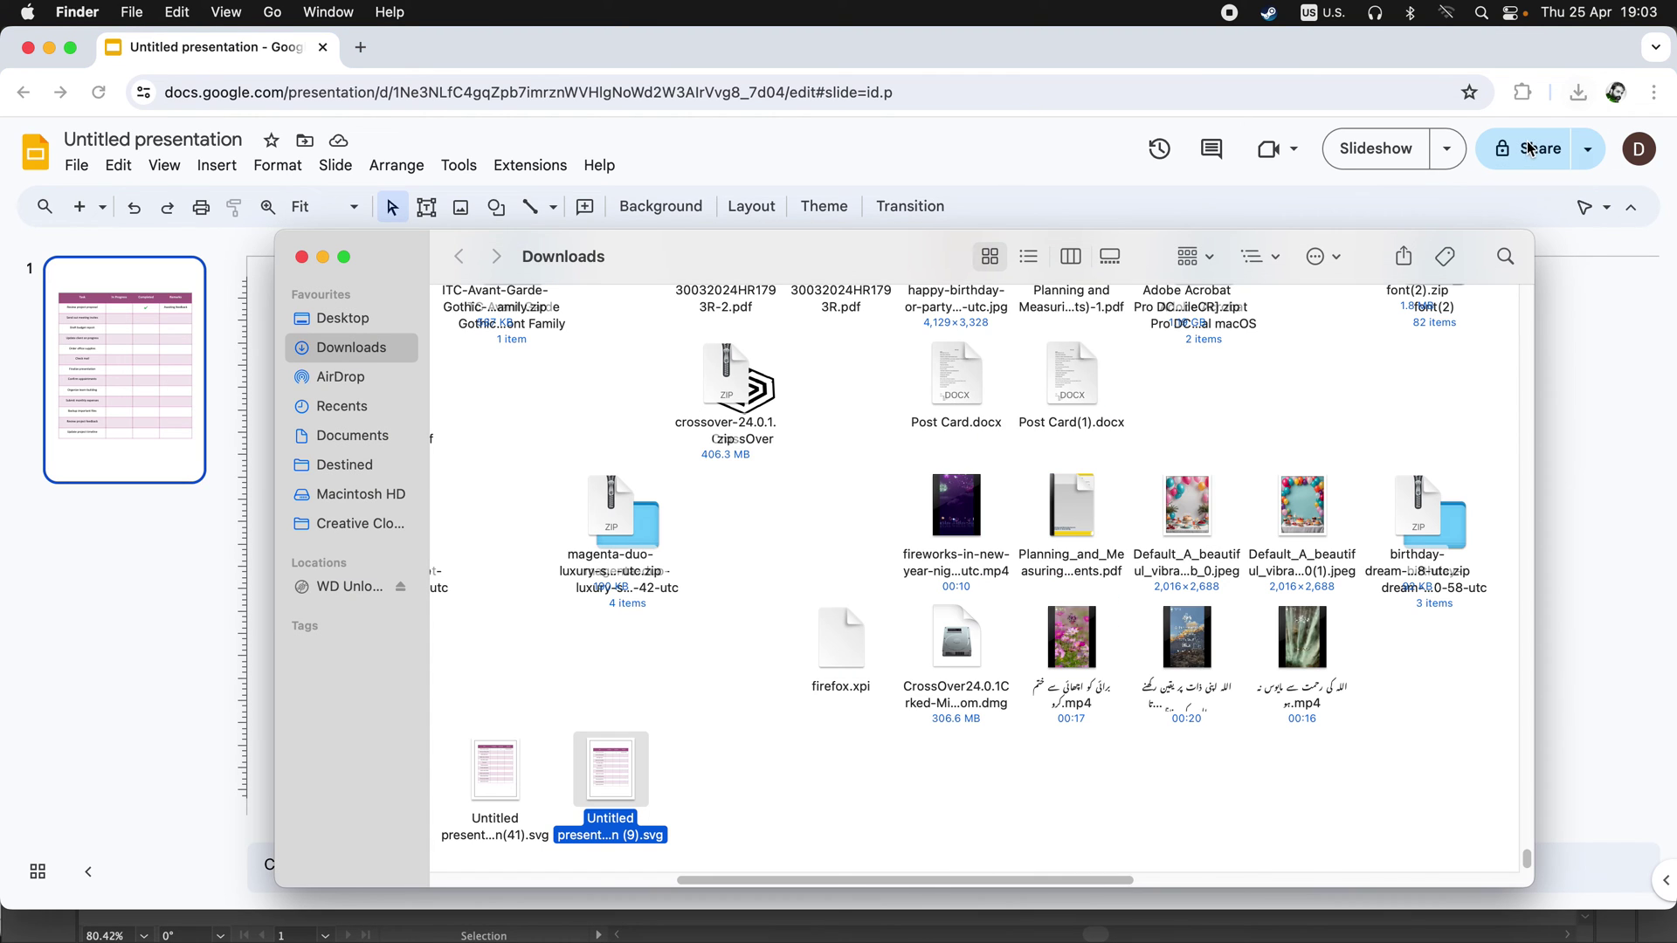
right_click(616, 774)
mouse_move(665, 500)
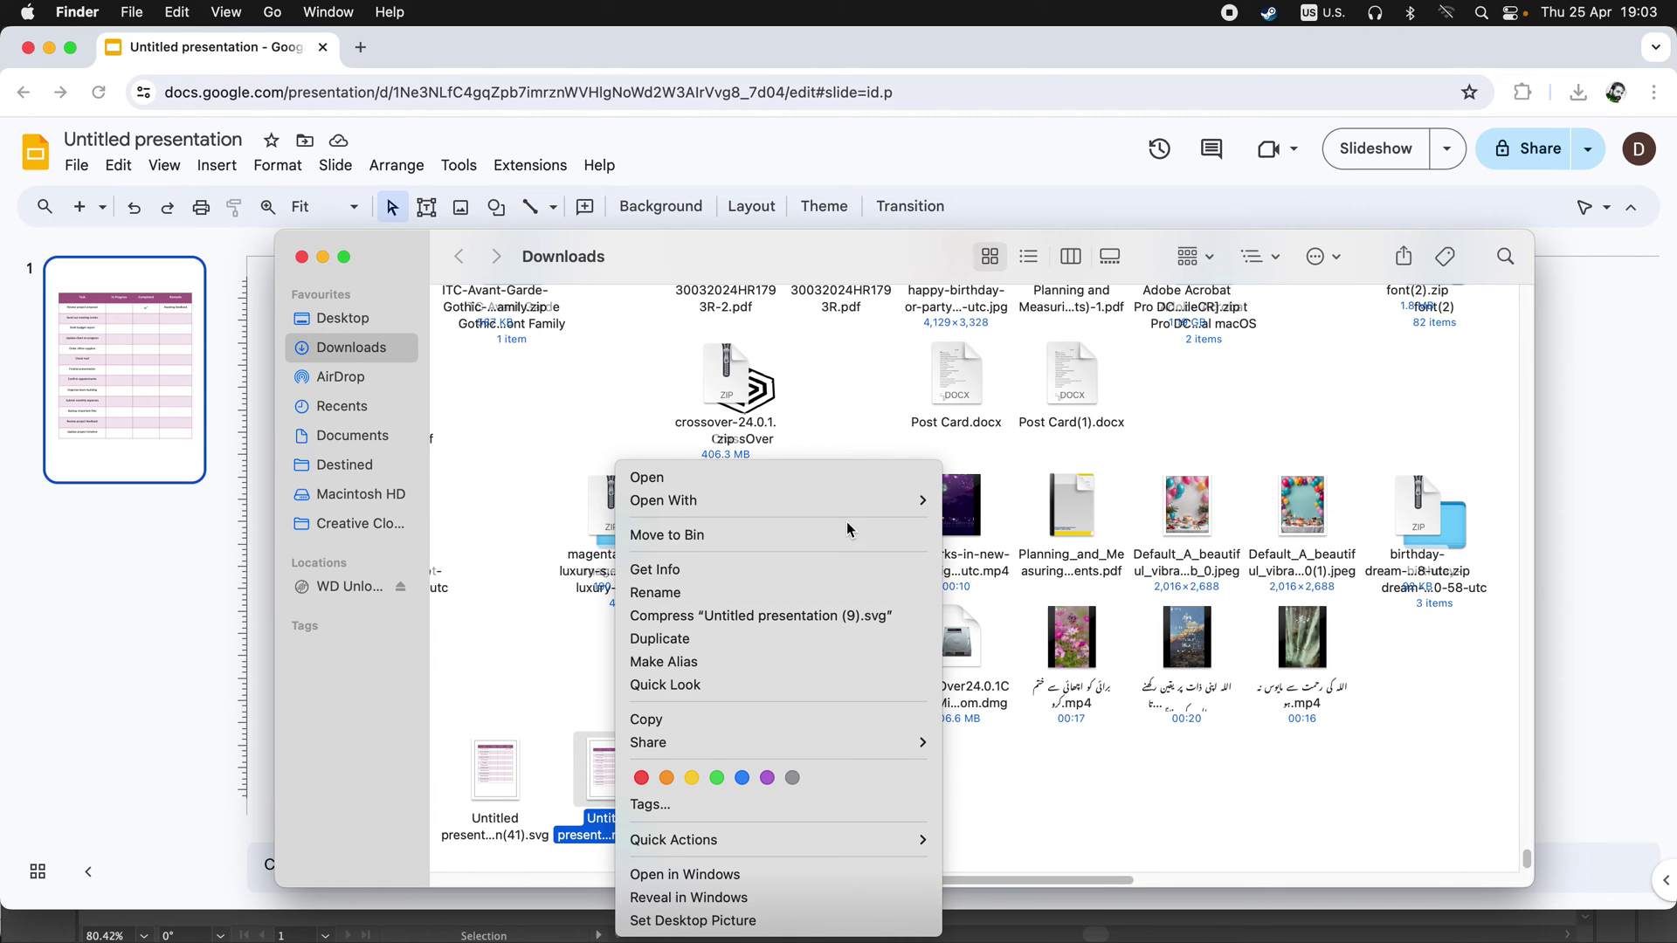
click(1013, 499)
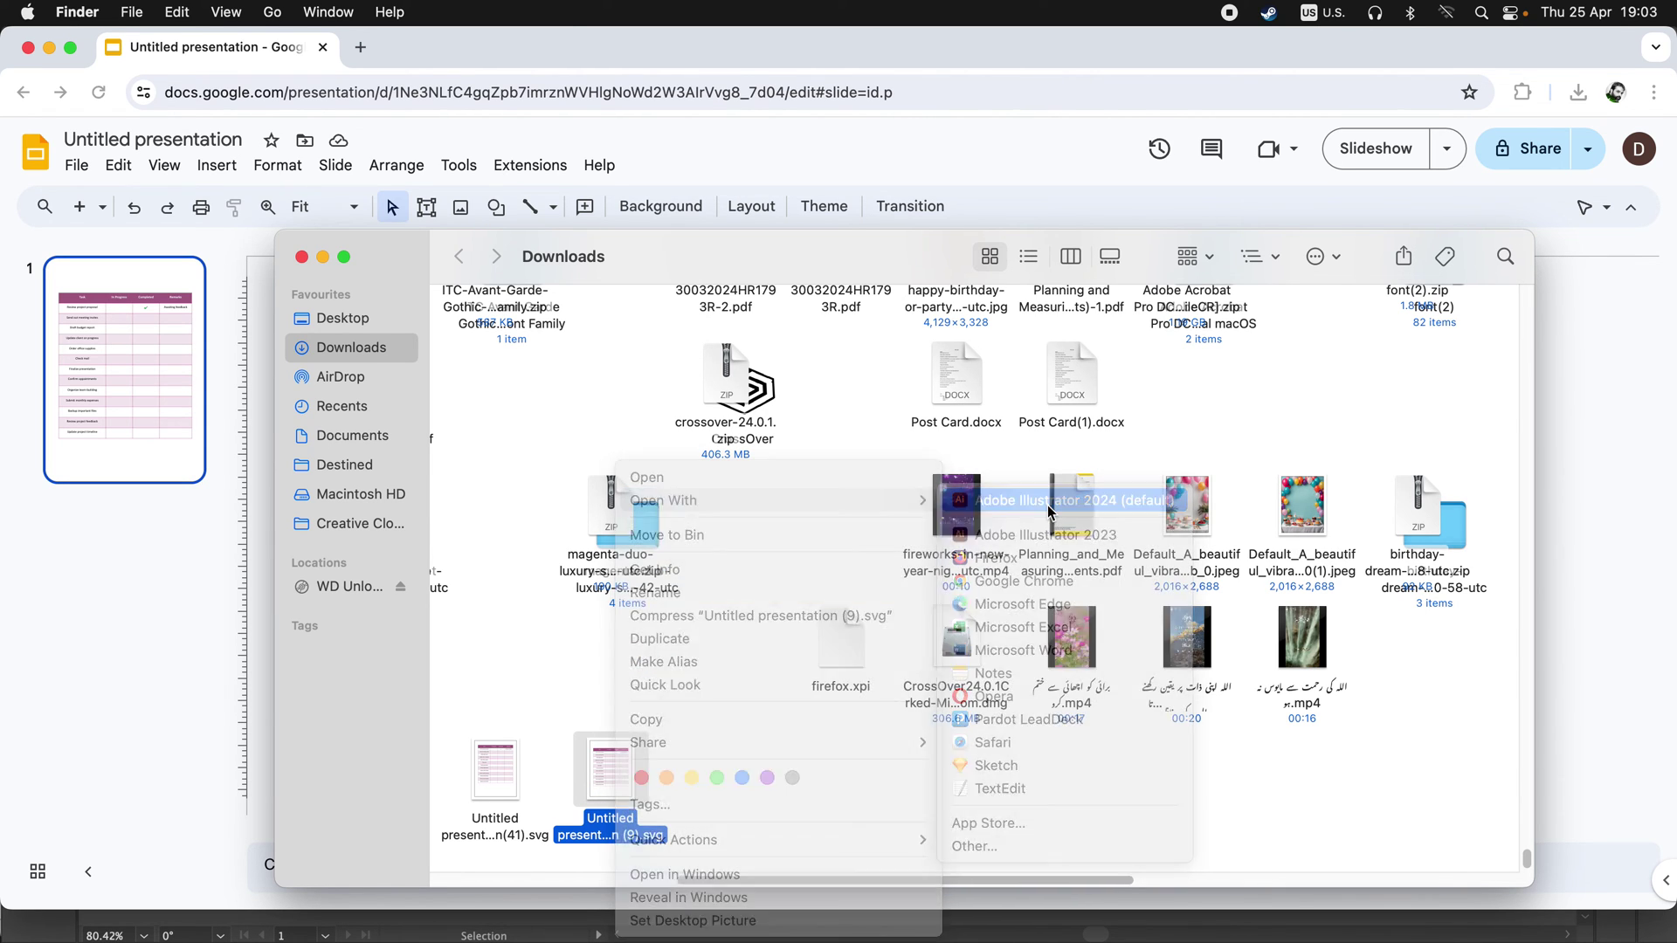
Dismiss the import warning, then test-move the table group and undo the move
click(1019, 638)
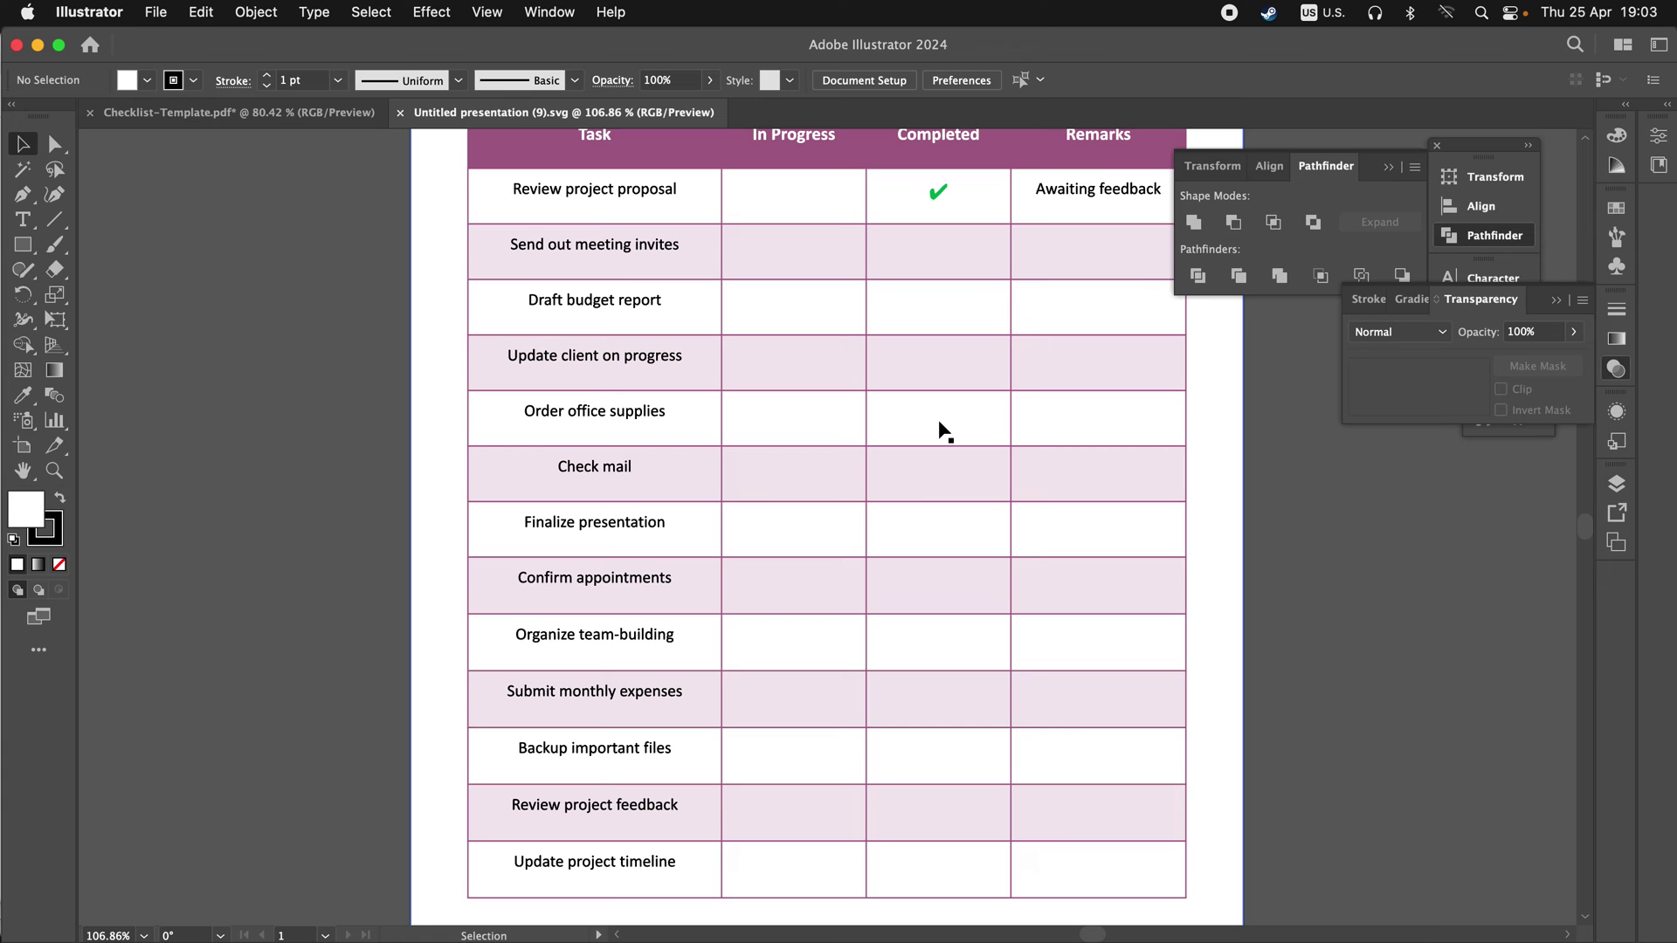
key(z)
scroll(748, 449, down, 5)
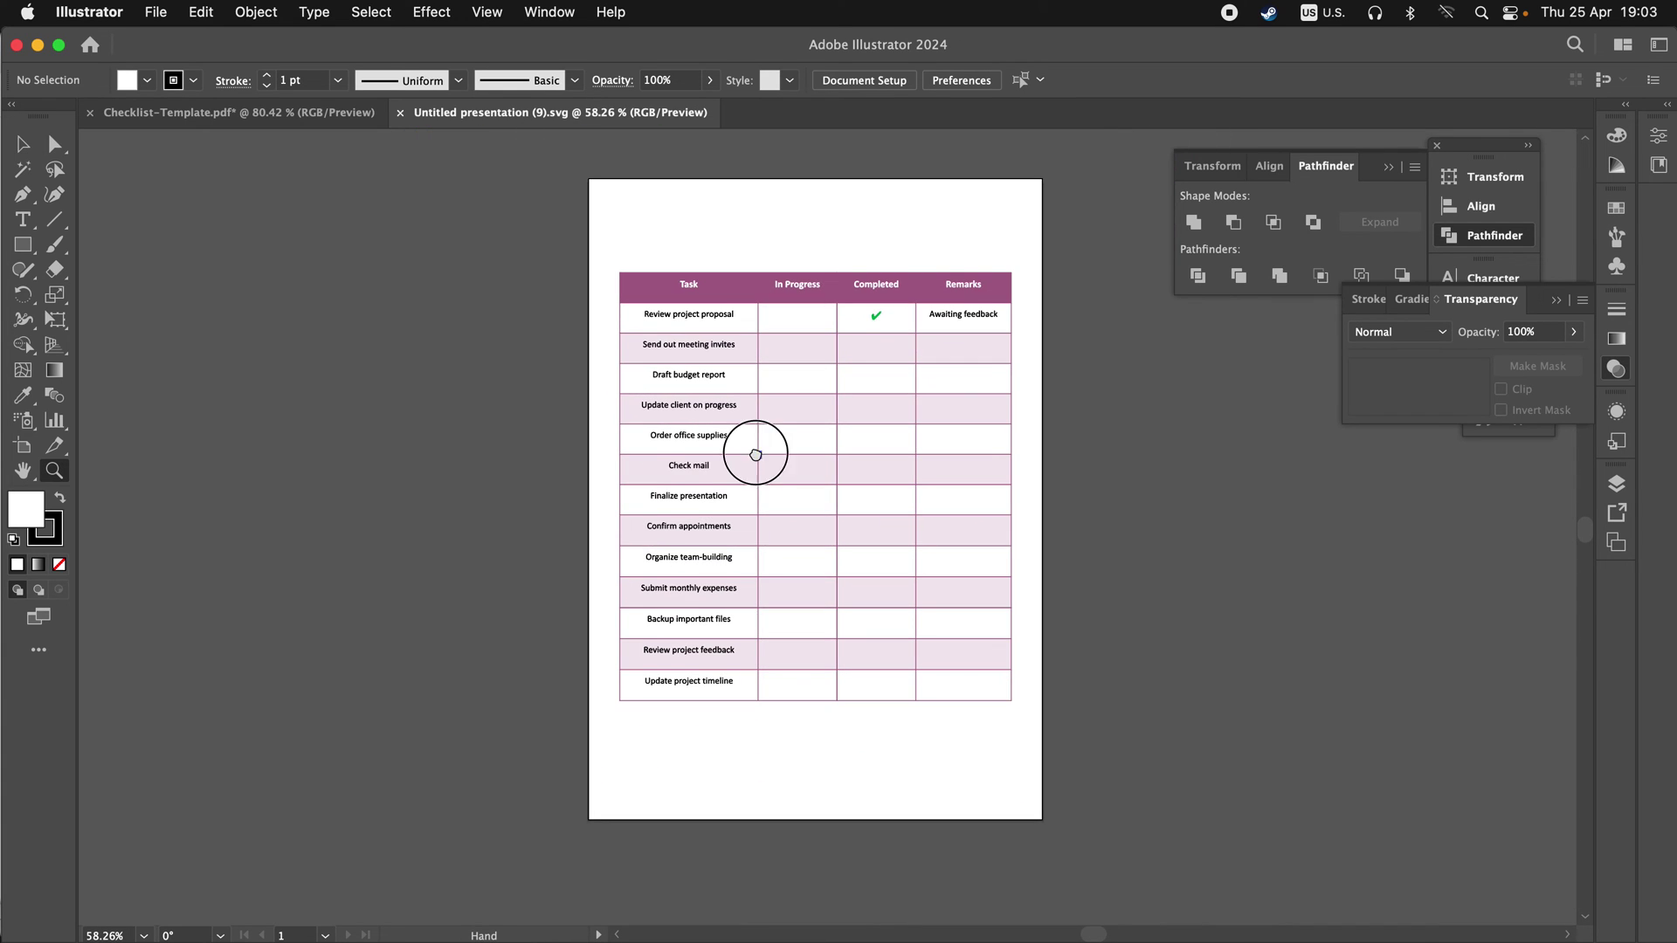
scroll(791, 434, up, 3)
scroll(974, 394, up, 2)
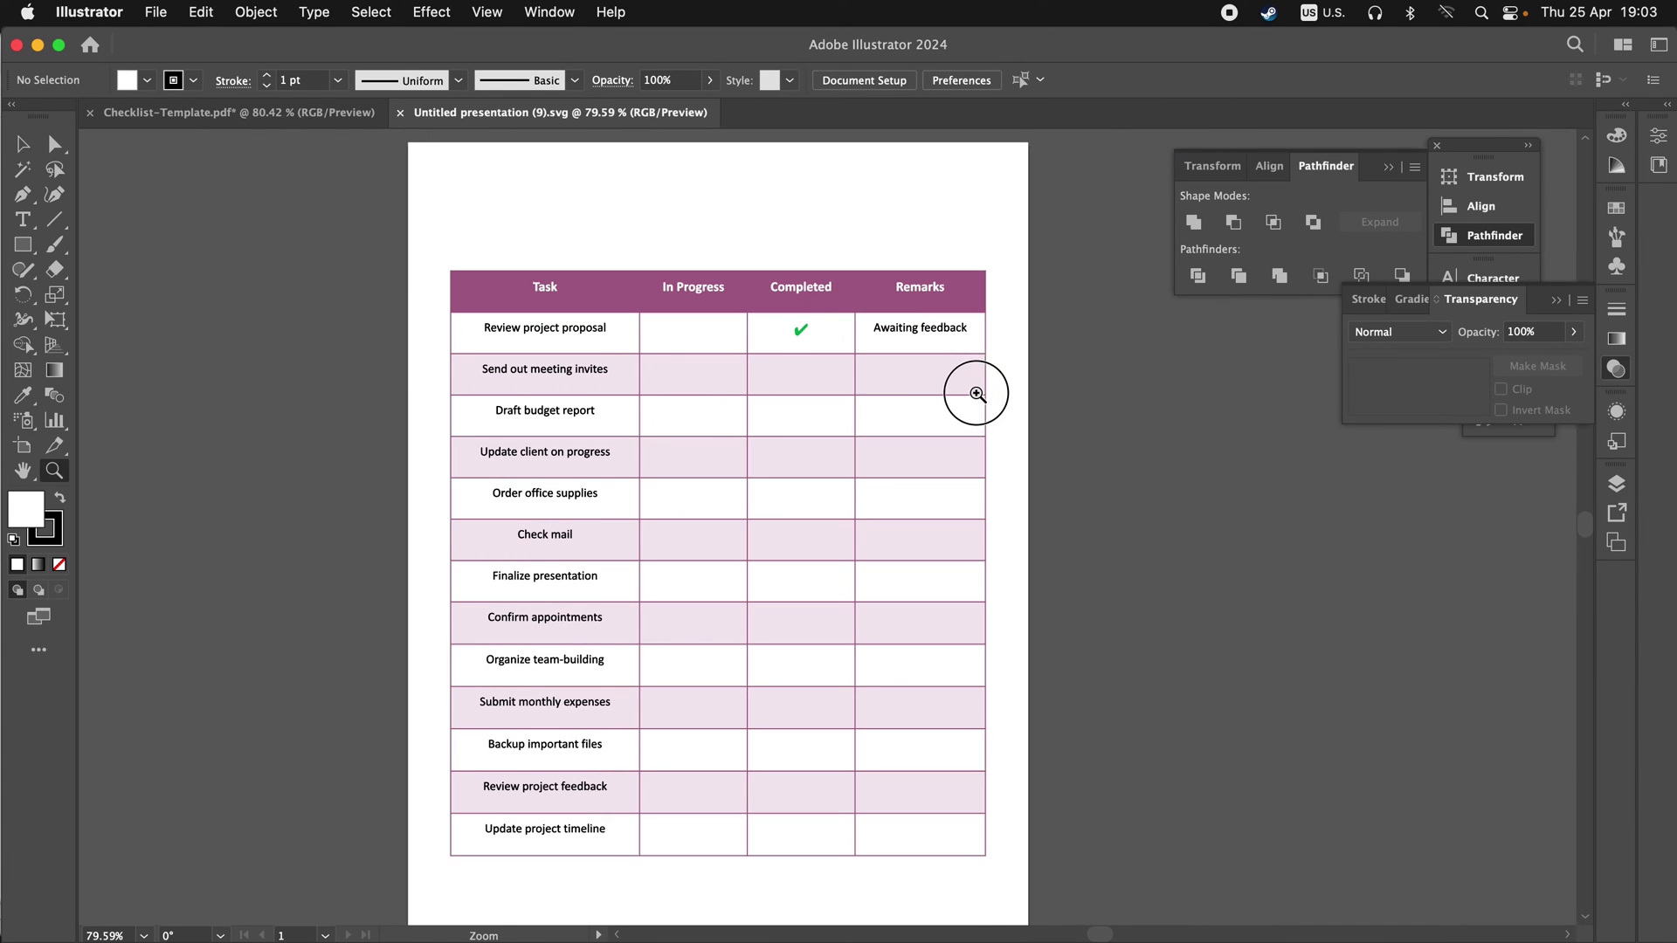
key(v)
click(698, 296)
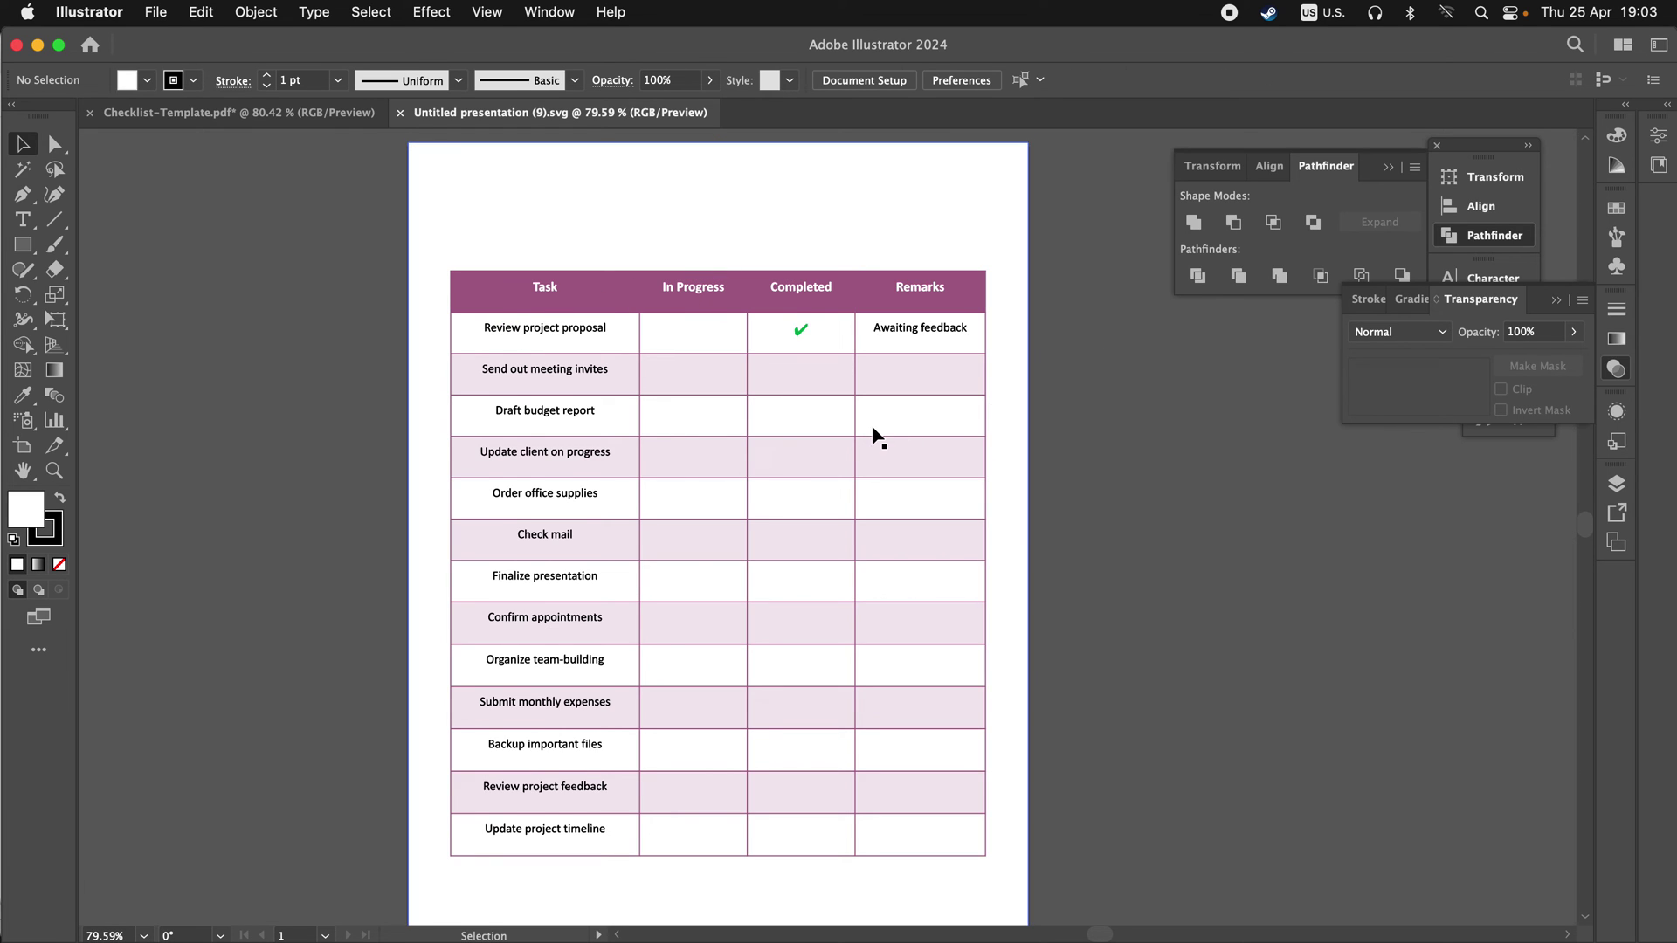
drag(872, 439, 832, 449)
click(1080, 451)
key(super+z)
Zoom in on the Task header and select the table's clip group
key(z)
scroll(984, 449, down, 2)
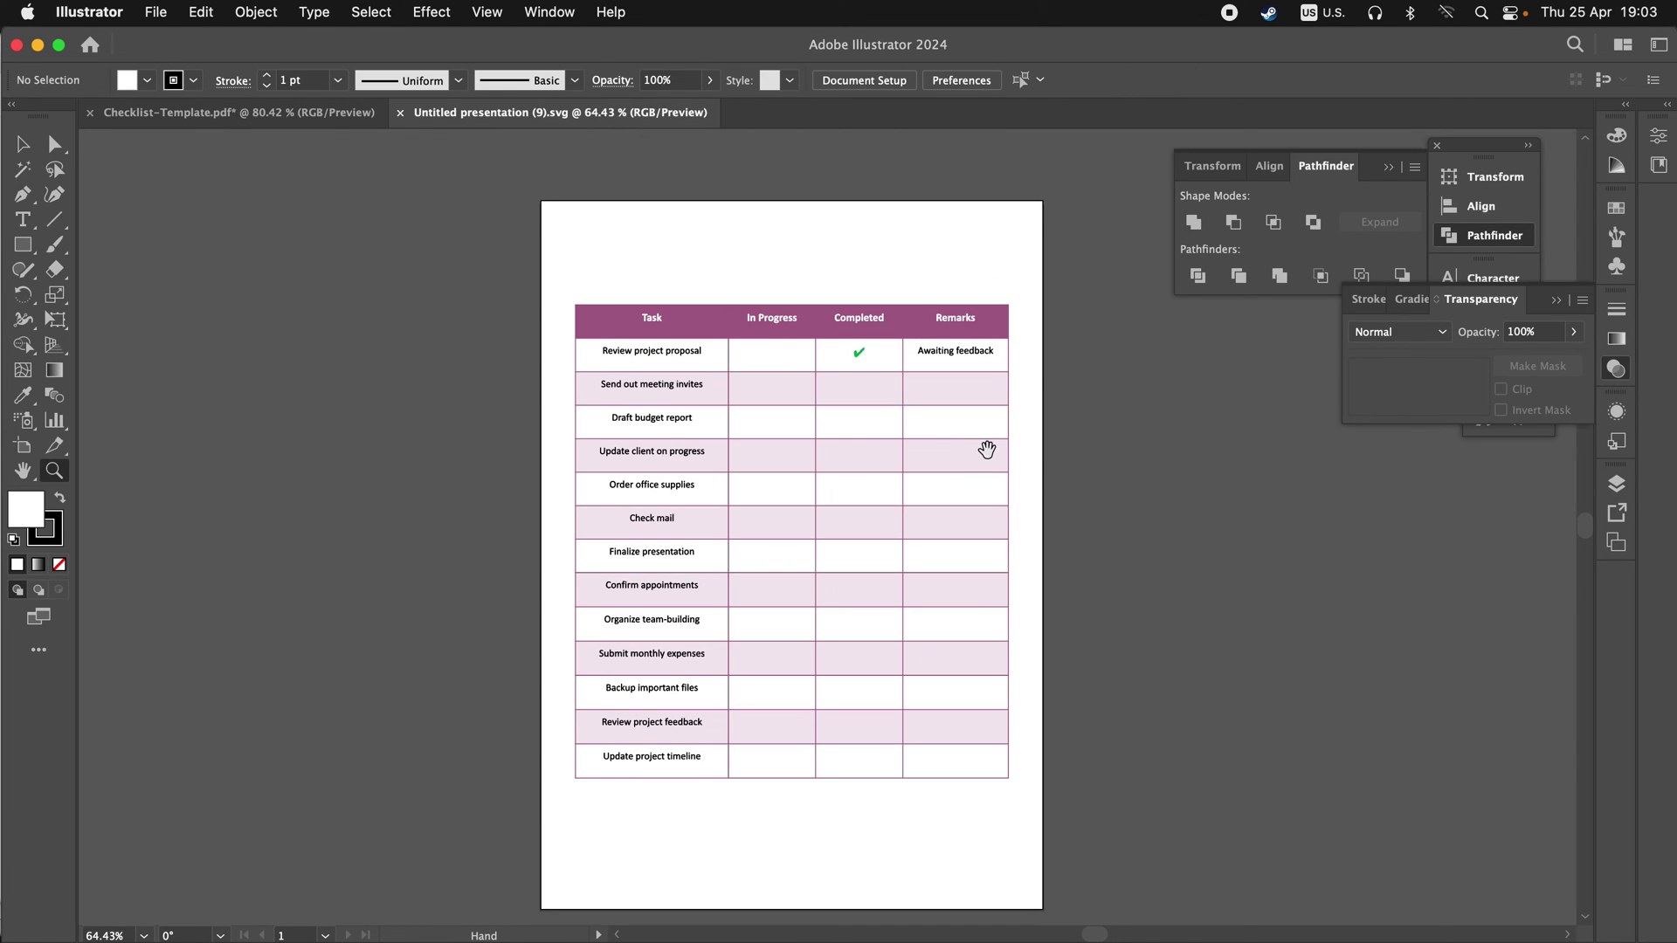
scroll(898, 428, up, 3)
drag(593, 289, 677, 305)
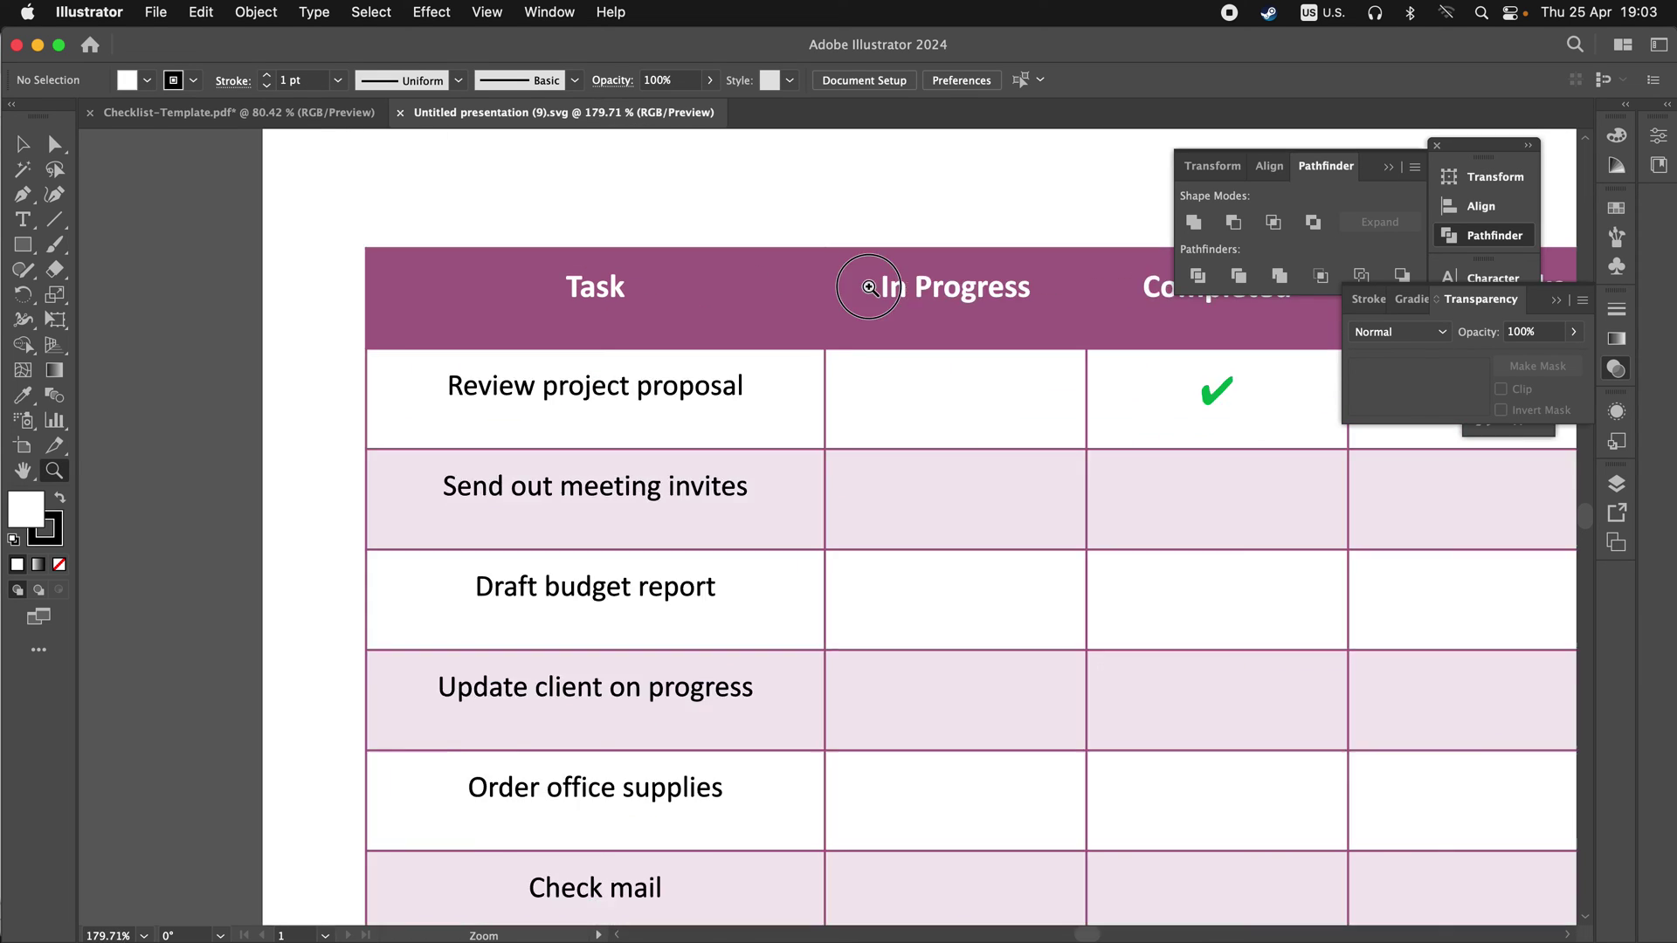
scroll(760, 421, down, 5)
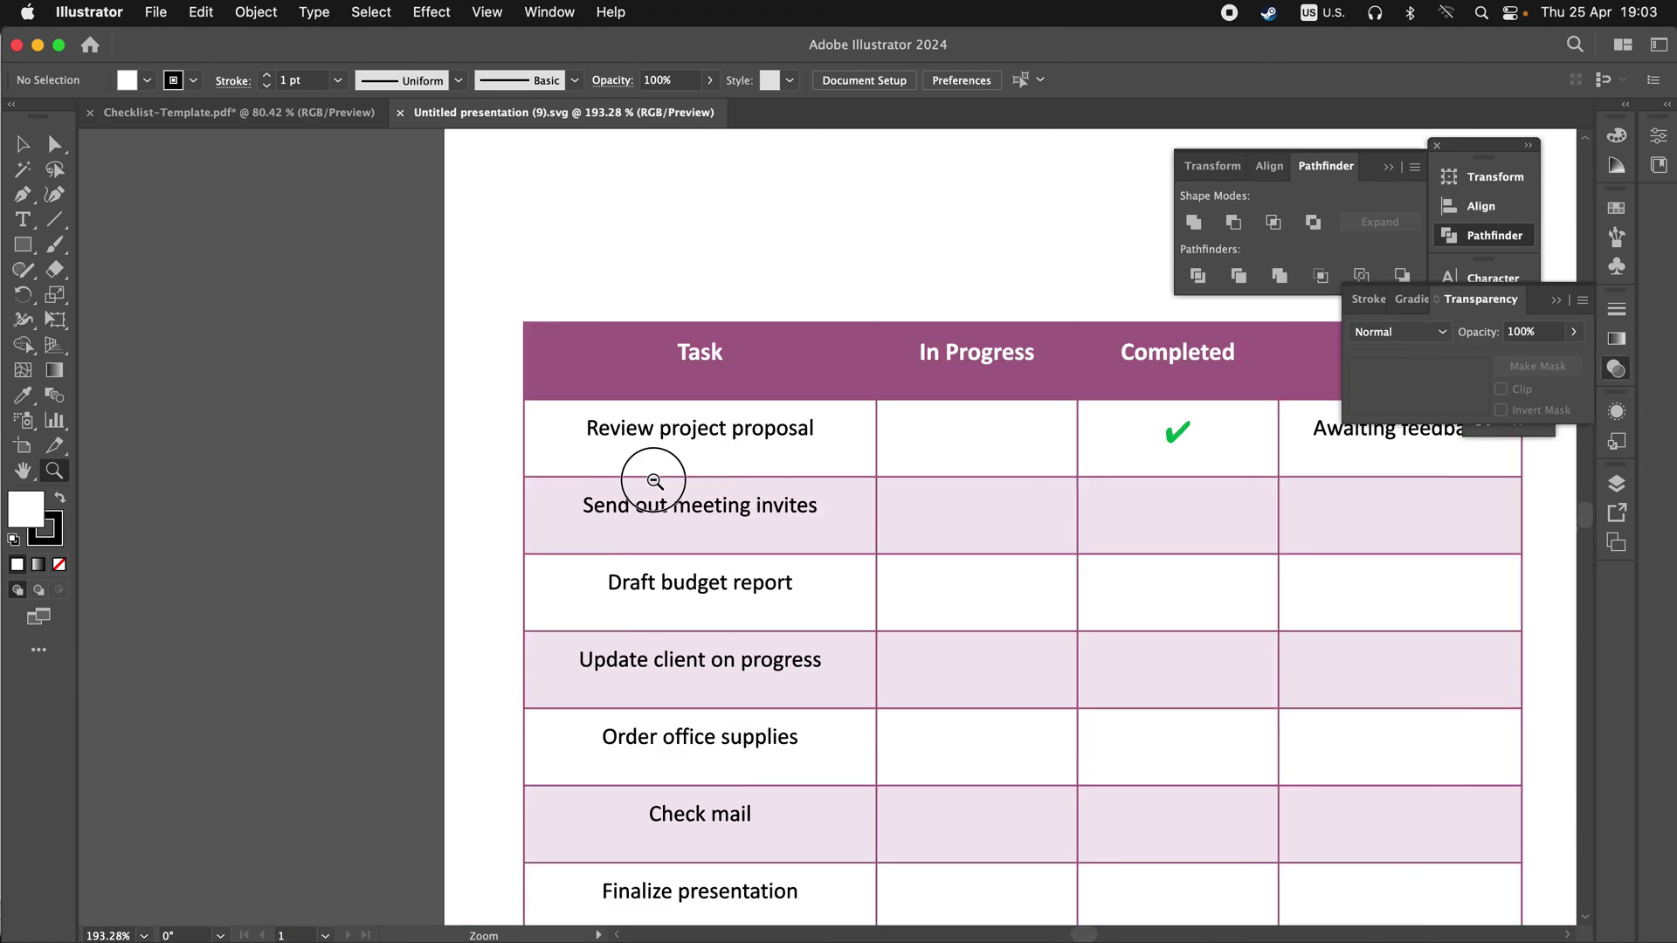
scroll(762, 425, up, 1)
scroll(783, 306, up, 3)
scroll(922, 292, up, 3)
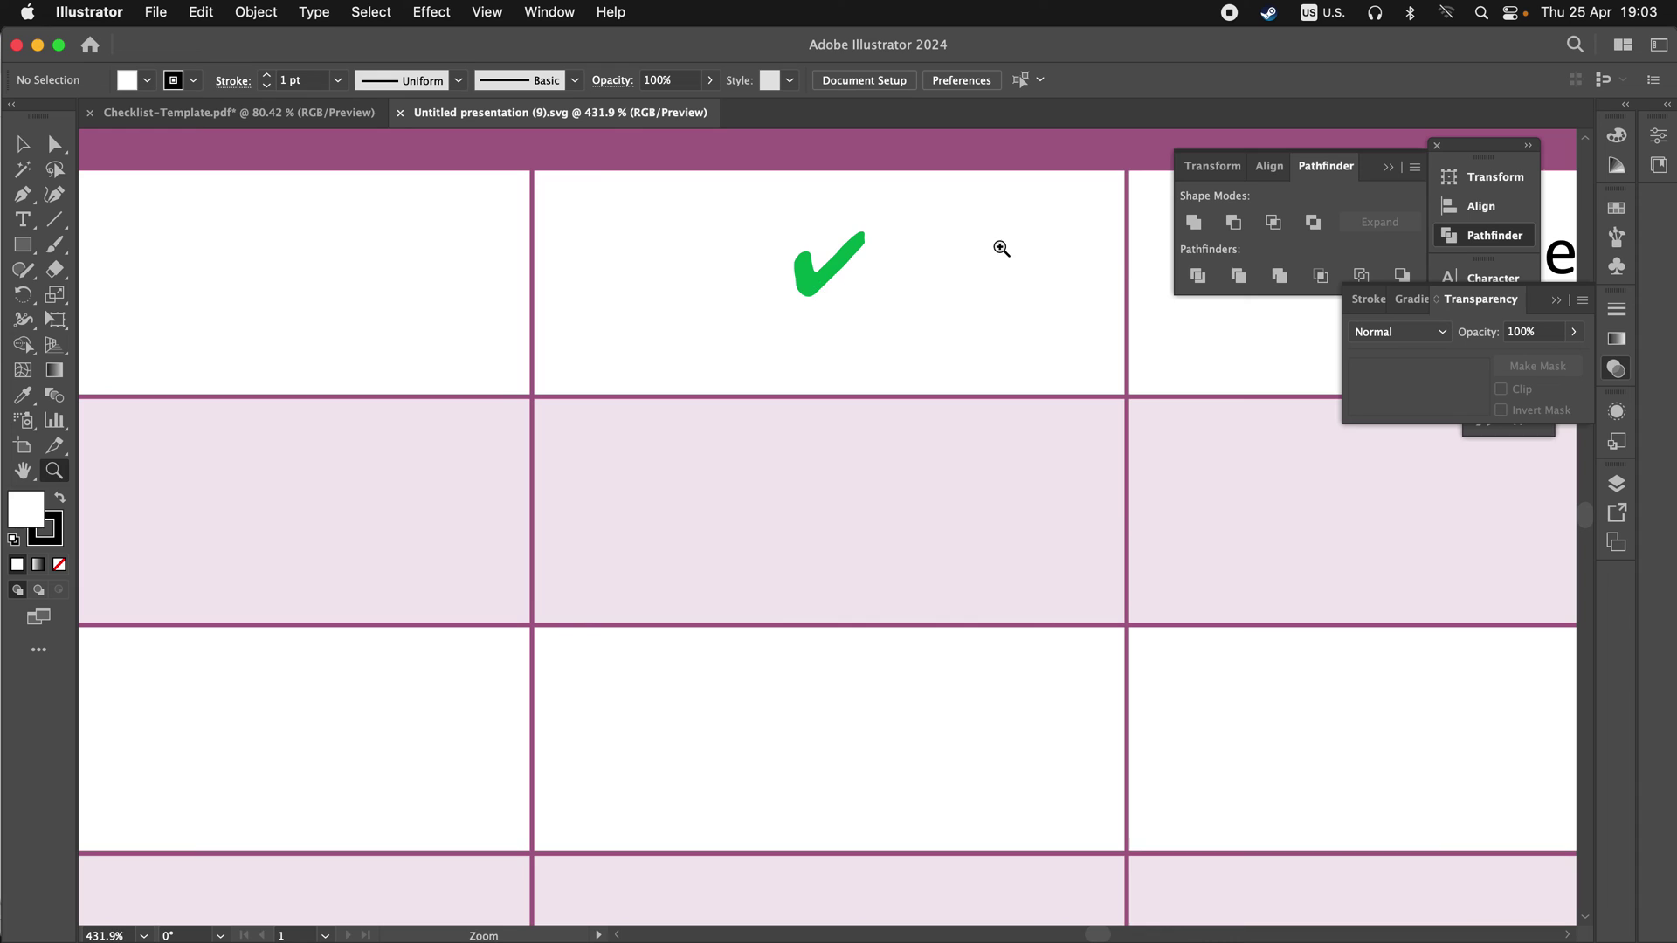
key(v)
click(813, 289)
scroll(868, 317, down, 3)
scroll(790, 401, down, 2)
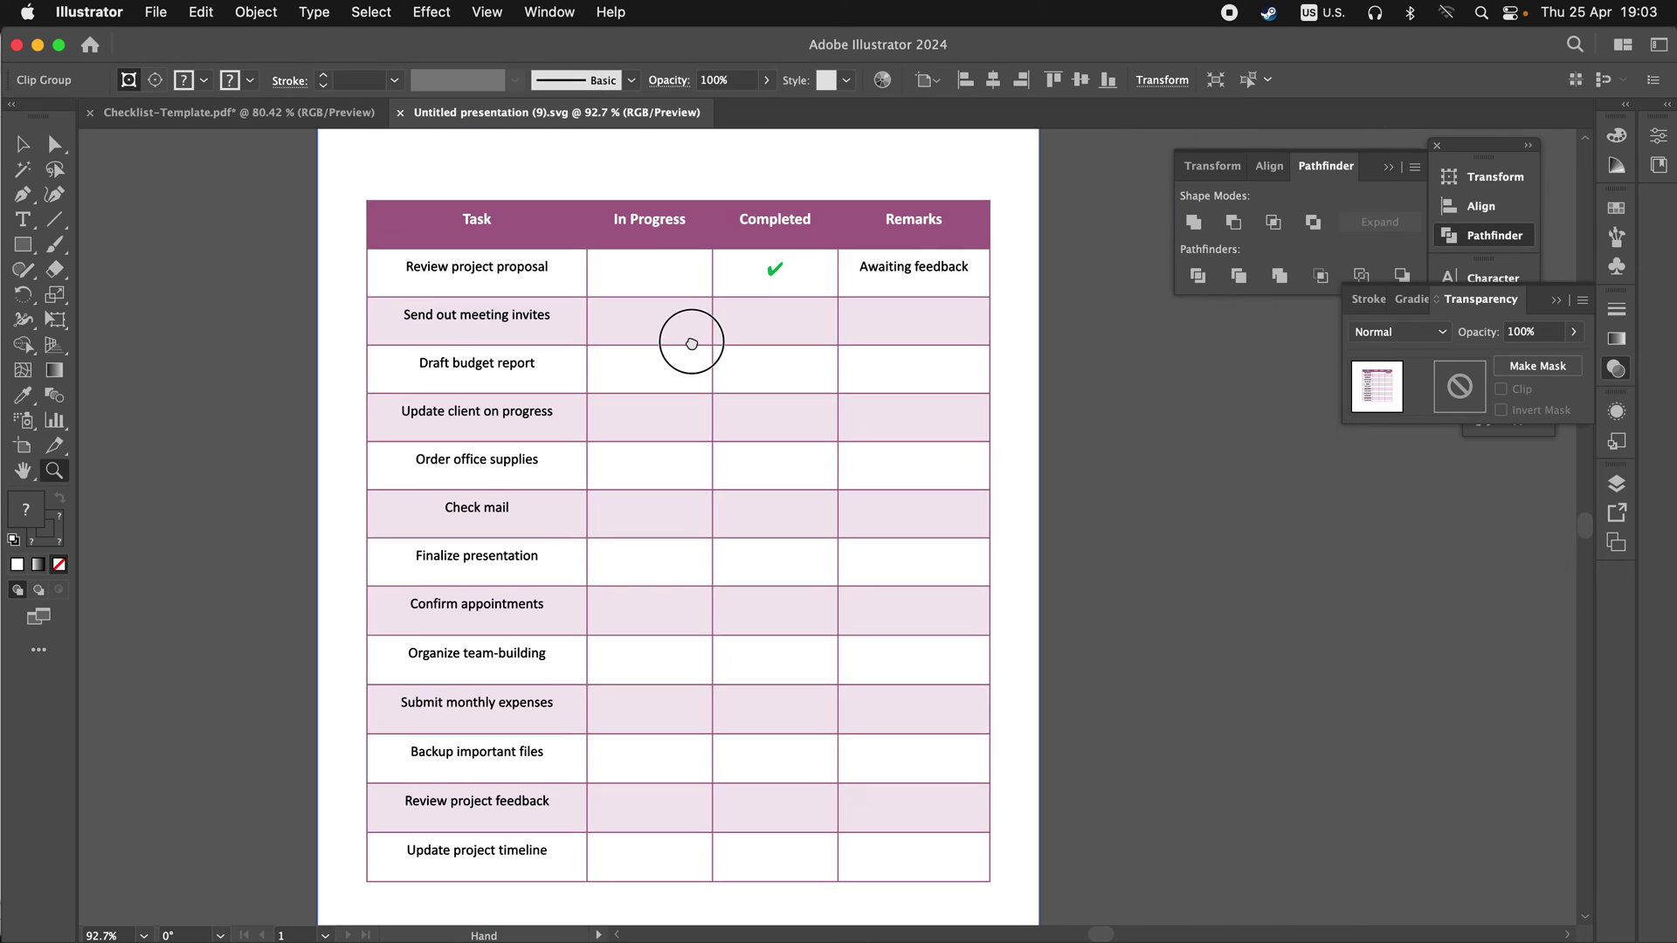
drag(686, 337, 722, 249)
click(1094, 378)
scroll(891, 439, down, 1)
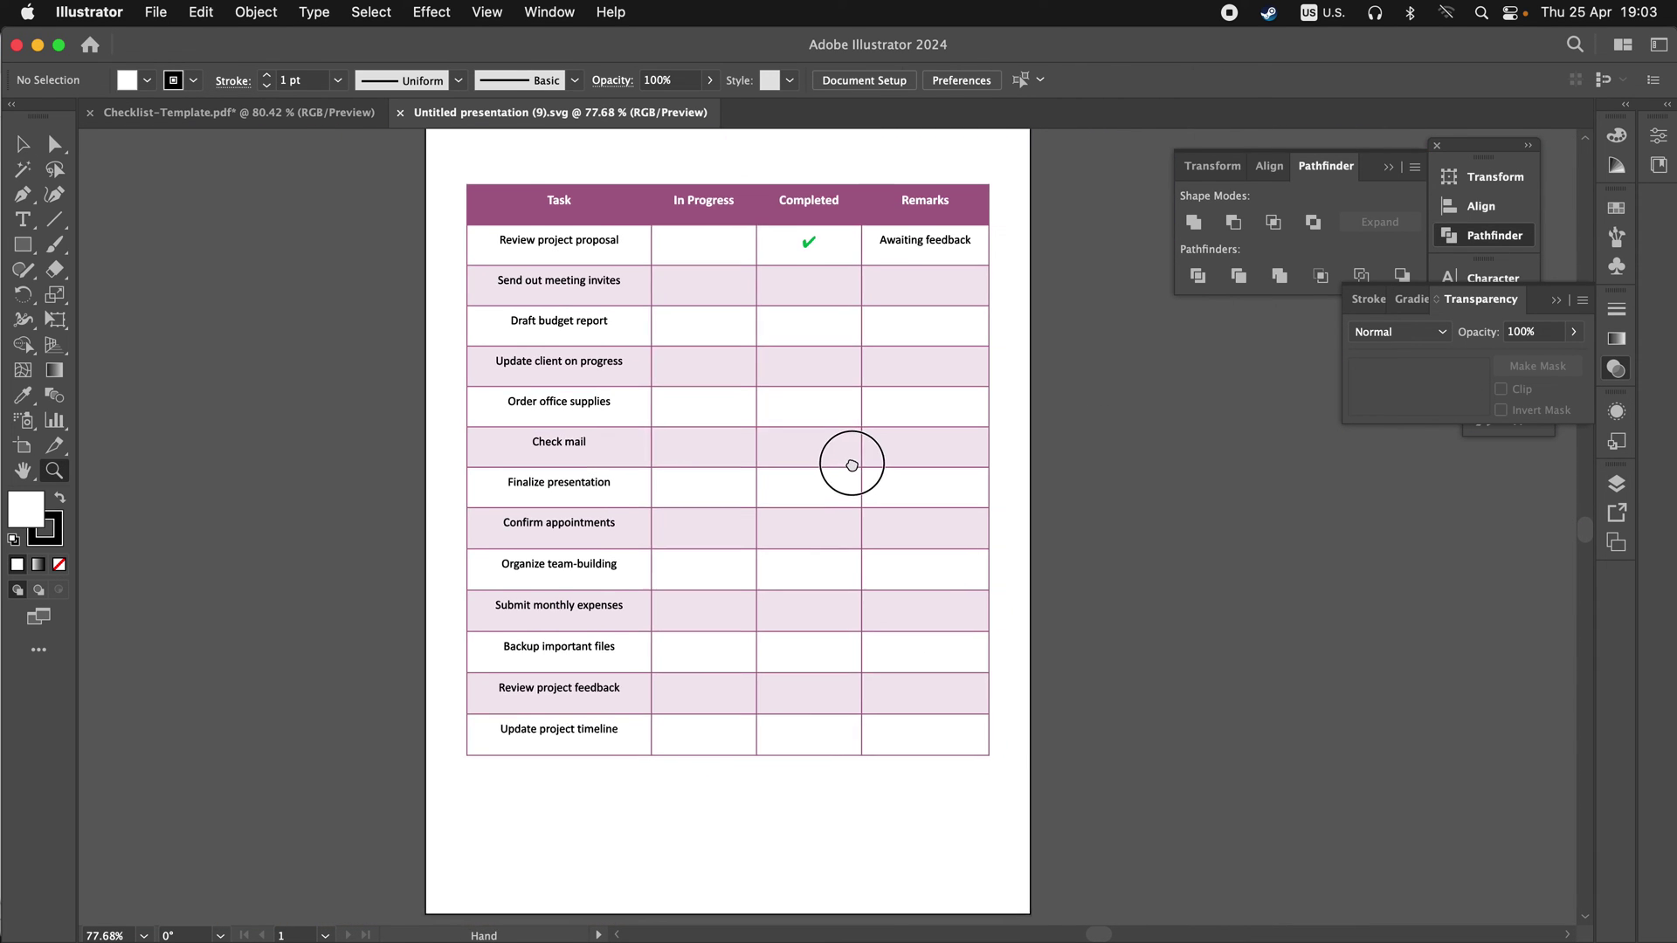
click(560, 188)
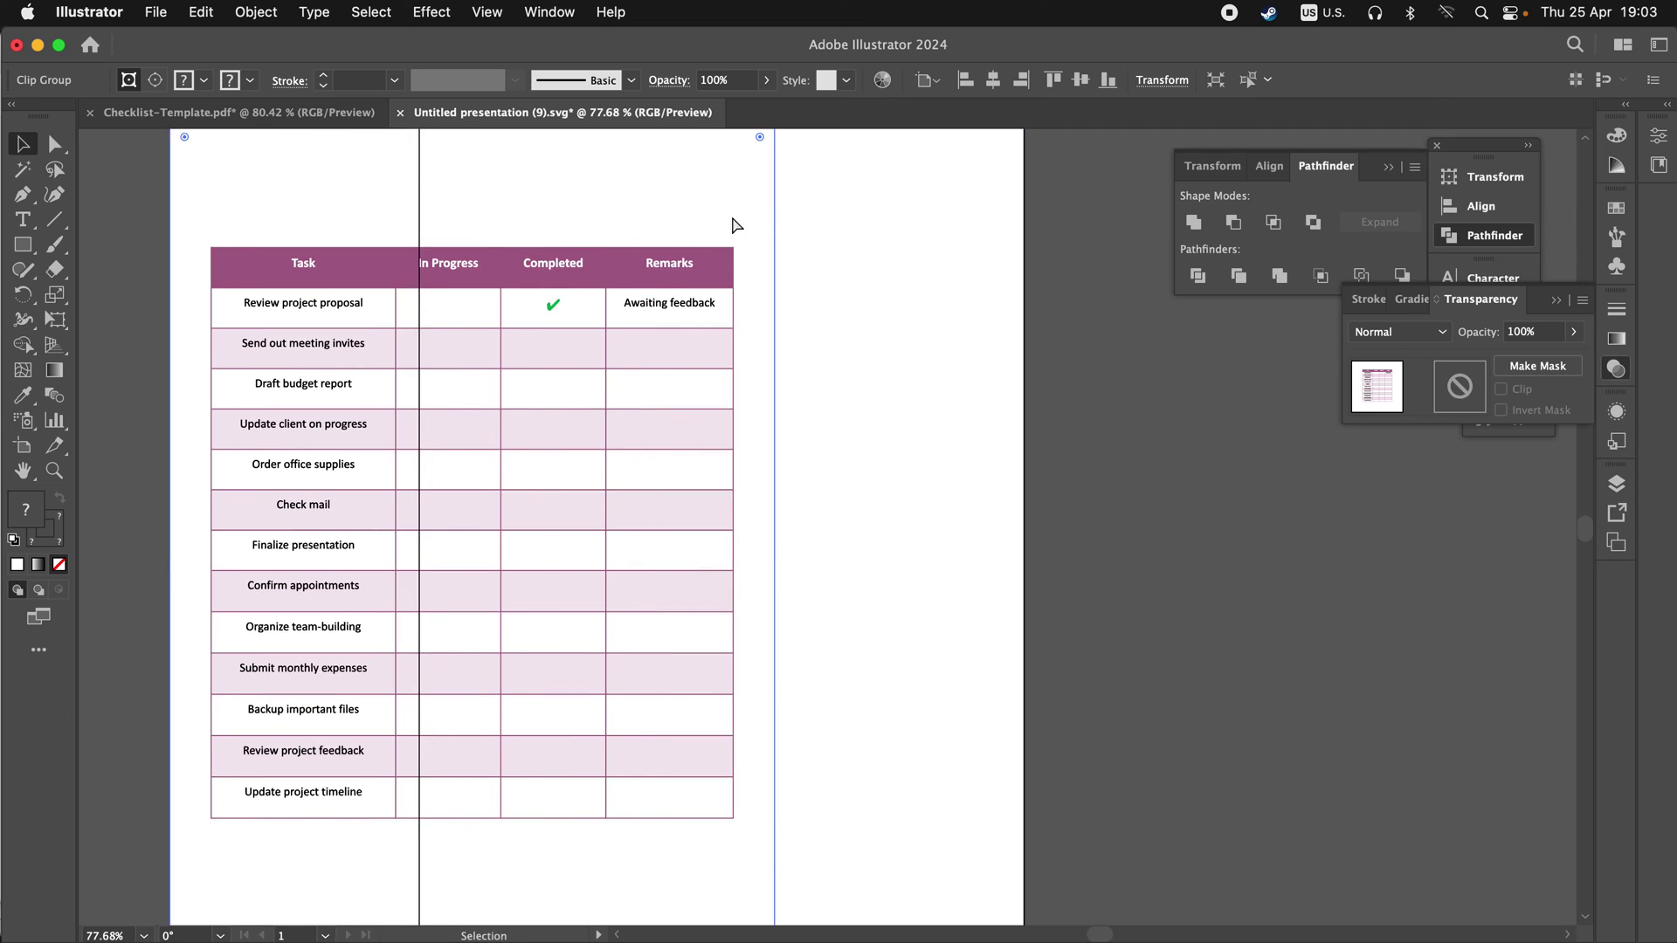
Release the table's clipping mask and try moving and deleting parts inside the group
right_click(780, 186)
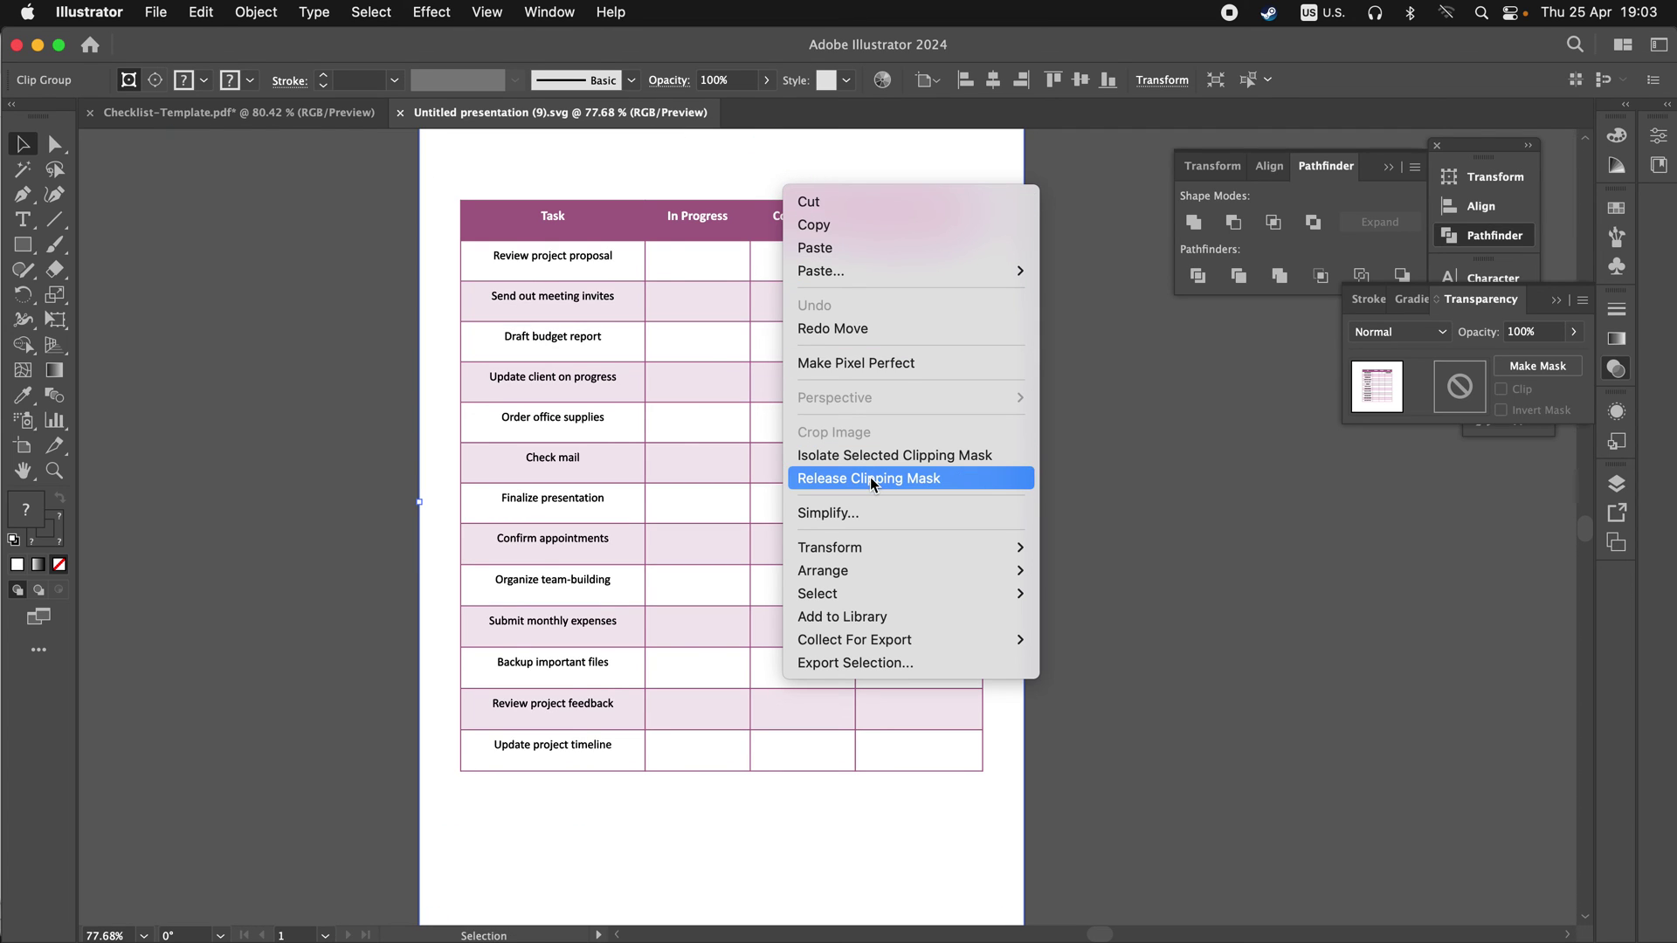
click(928, 478)
double_click(872, 204)
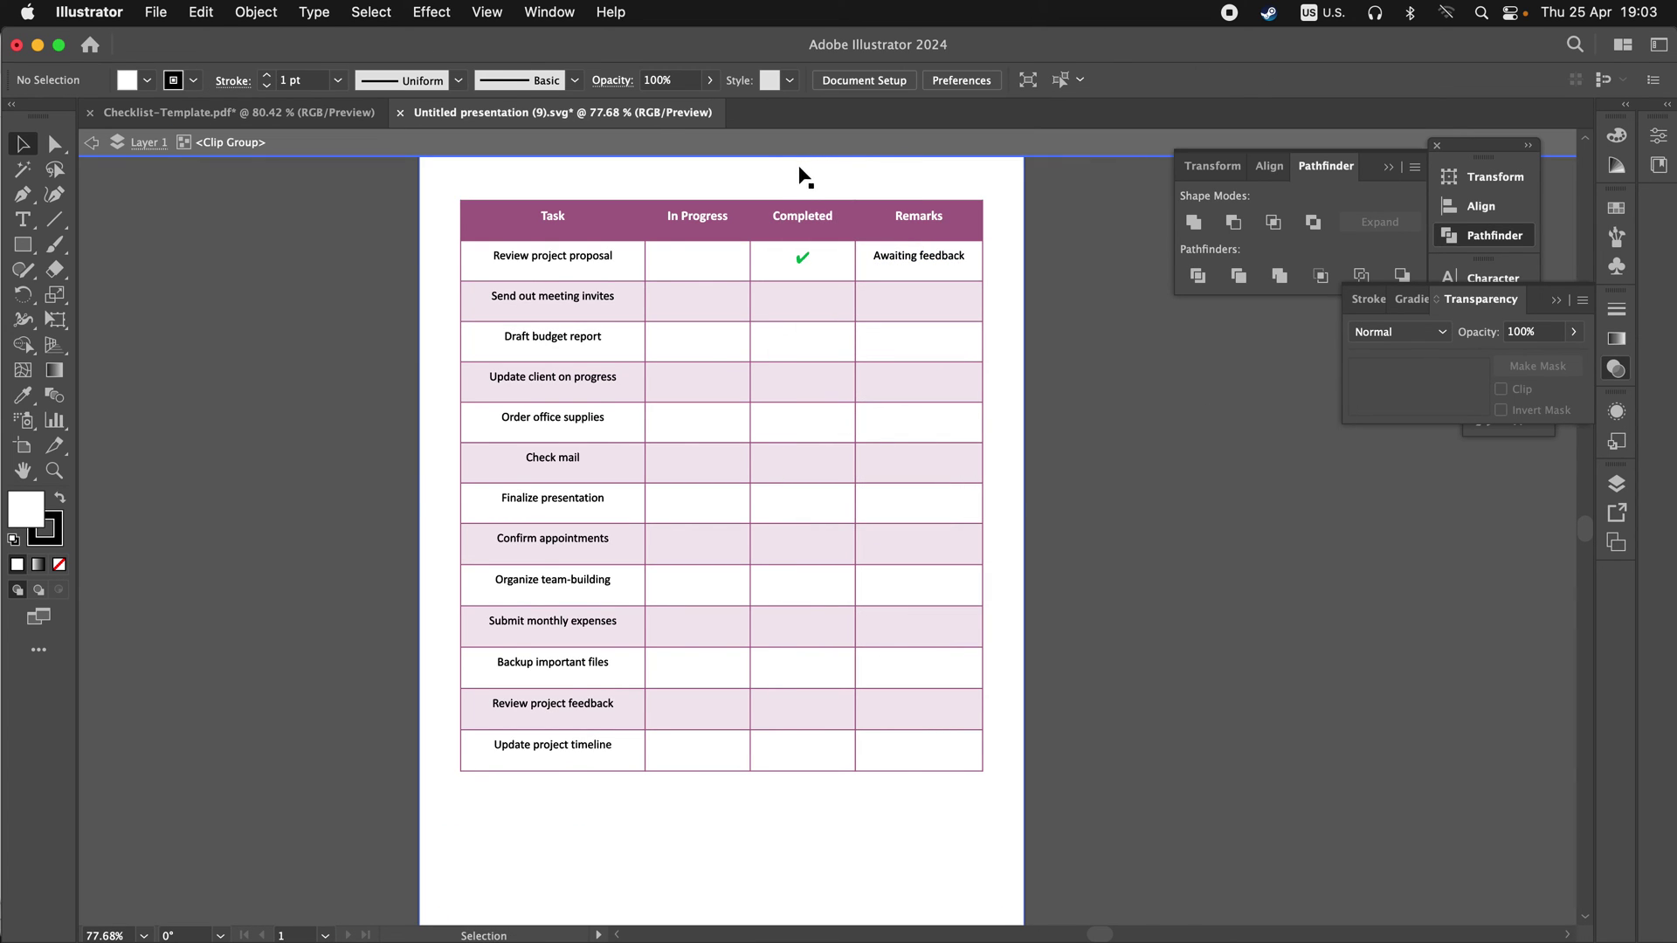
mouse_move(673, 183)
mouse_down()
mouse_move(768, 269)
mouse_move(676, 291)
mouse_up()
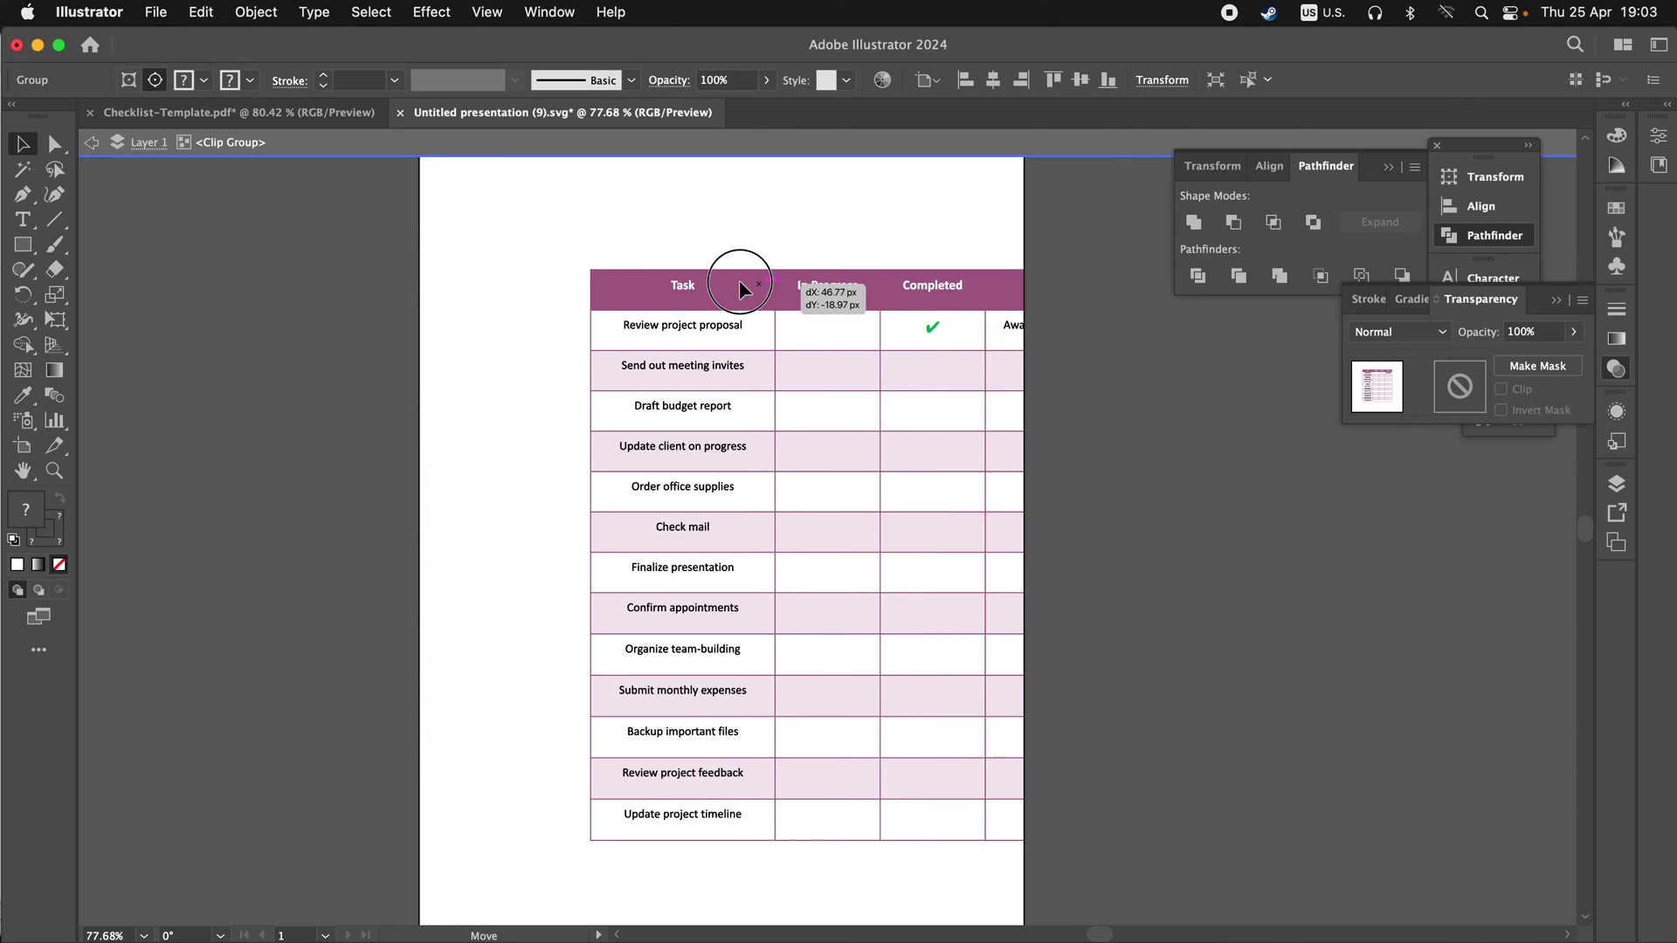
key(Delete)
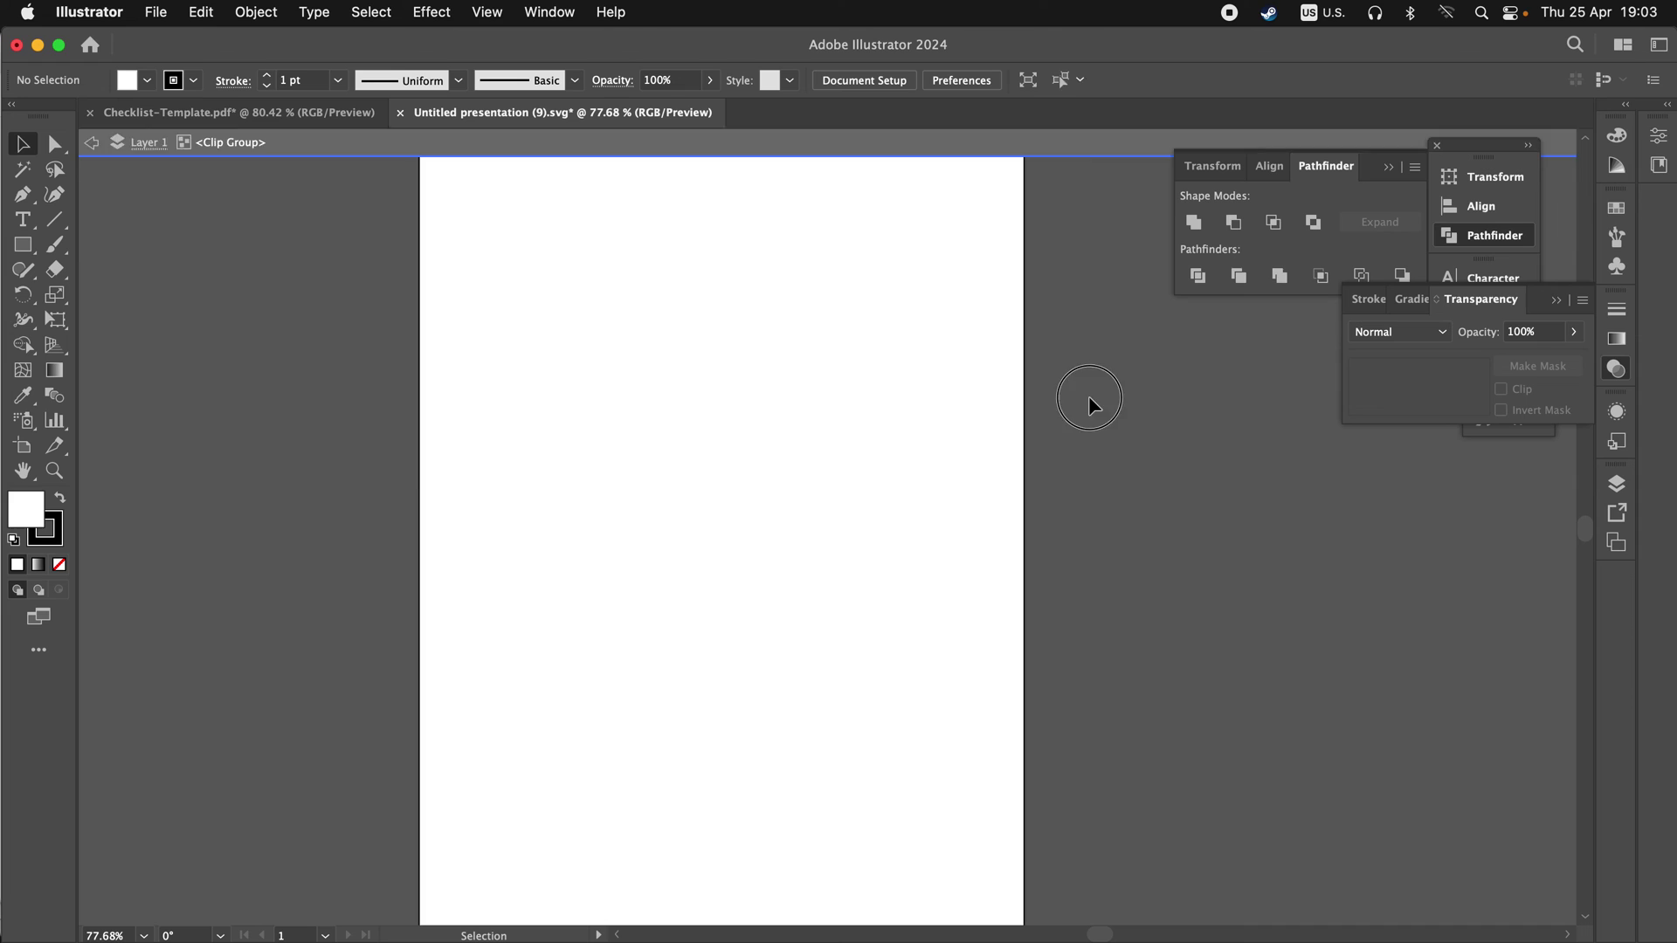
double_click(1089, 396)
click(830, 476)
key(Delete)
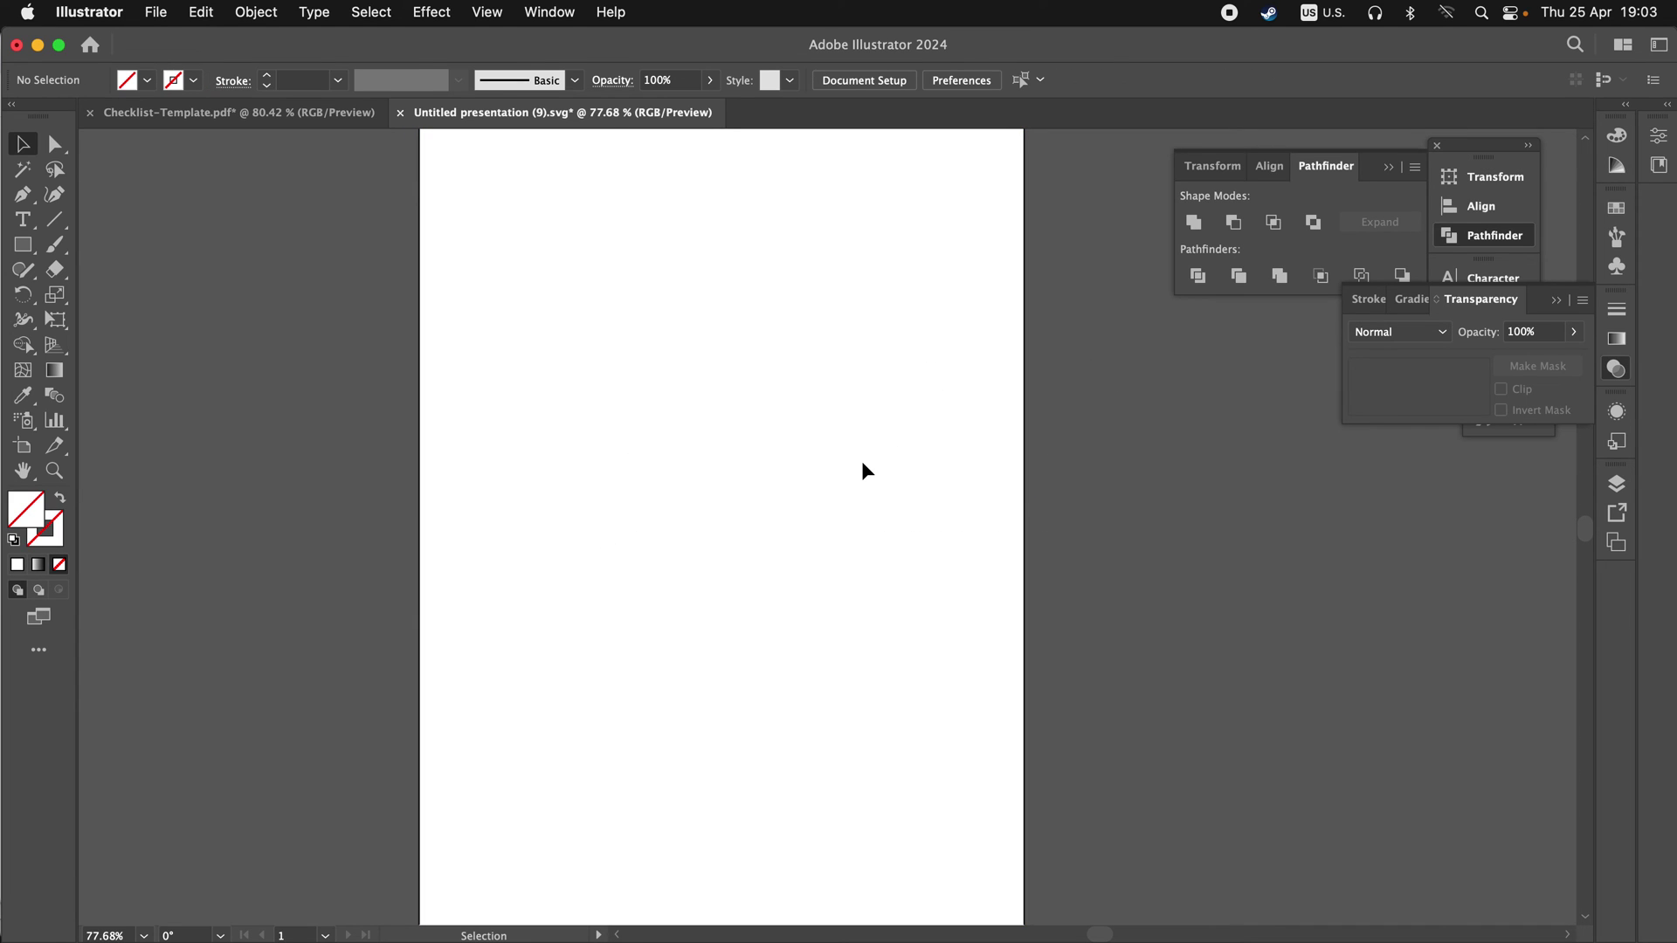
Restore the deleted group, move the table off the page, and delete the white background rectangle
key(ctrl+z)
drag(860, 458, 645, 507)
scroll(546, 455, down, 3)
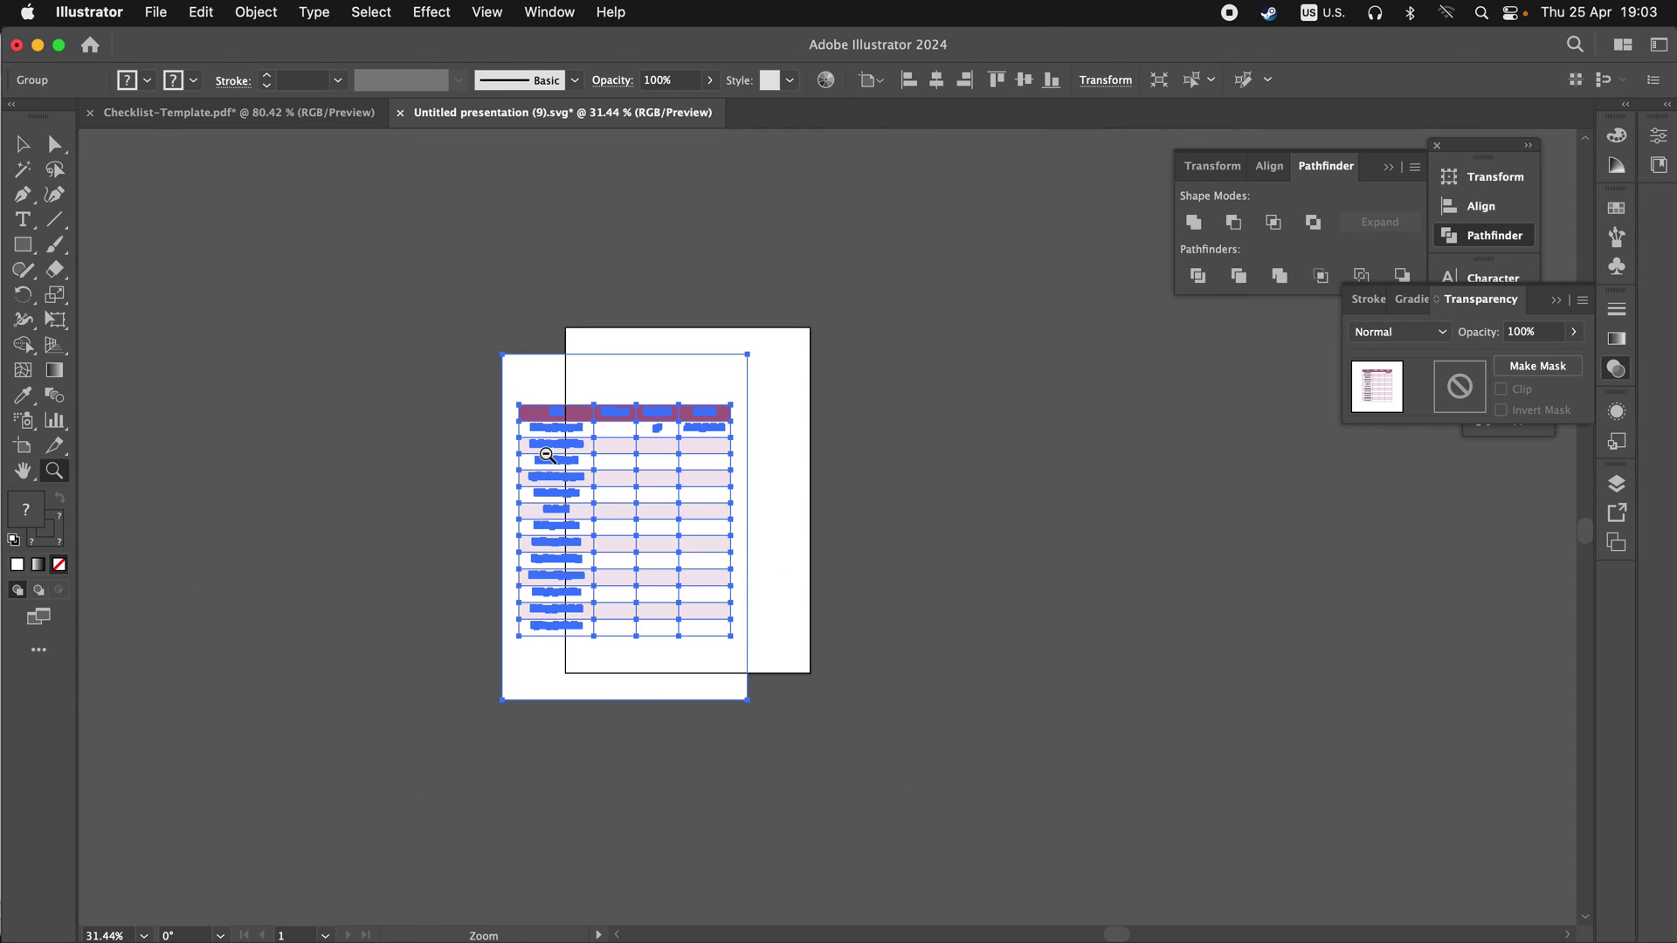
key(v)
drag(617, 389, 468, 338)
double_click(465, 331)
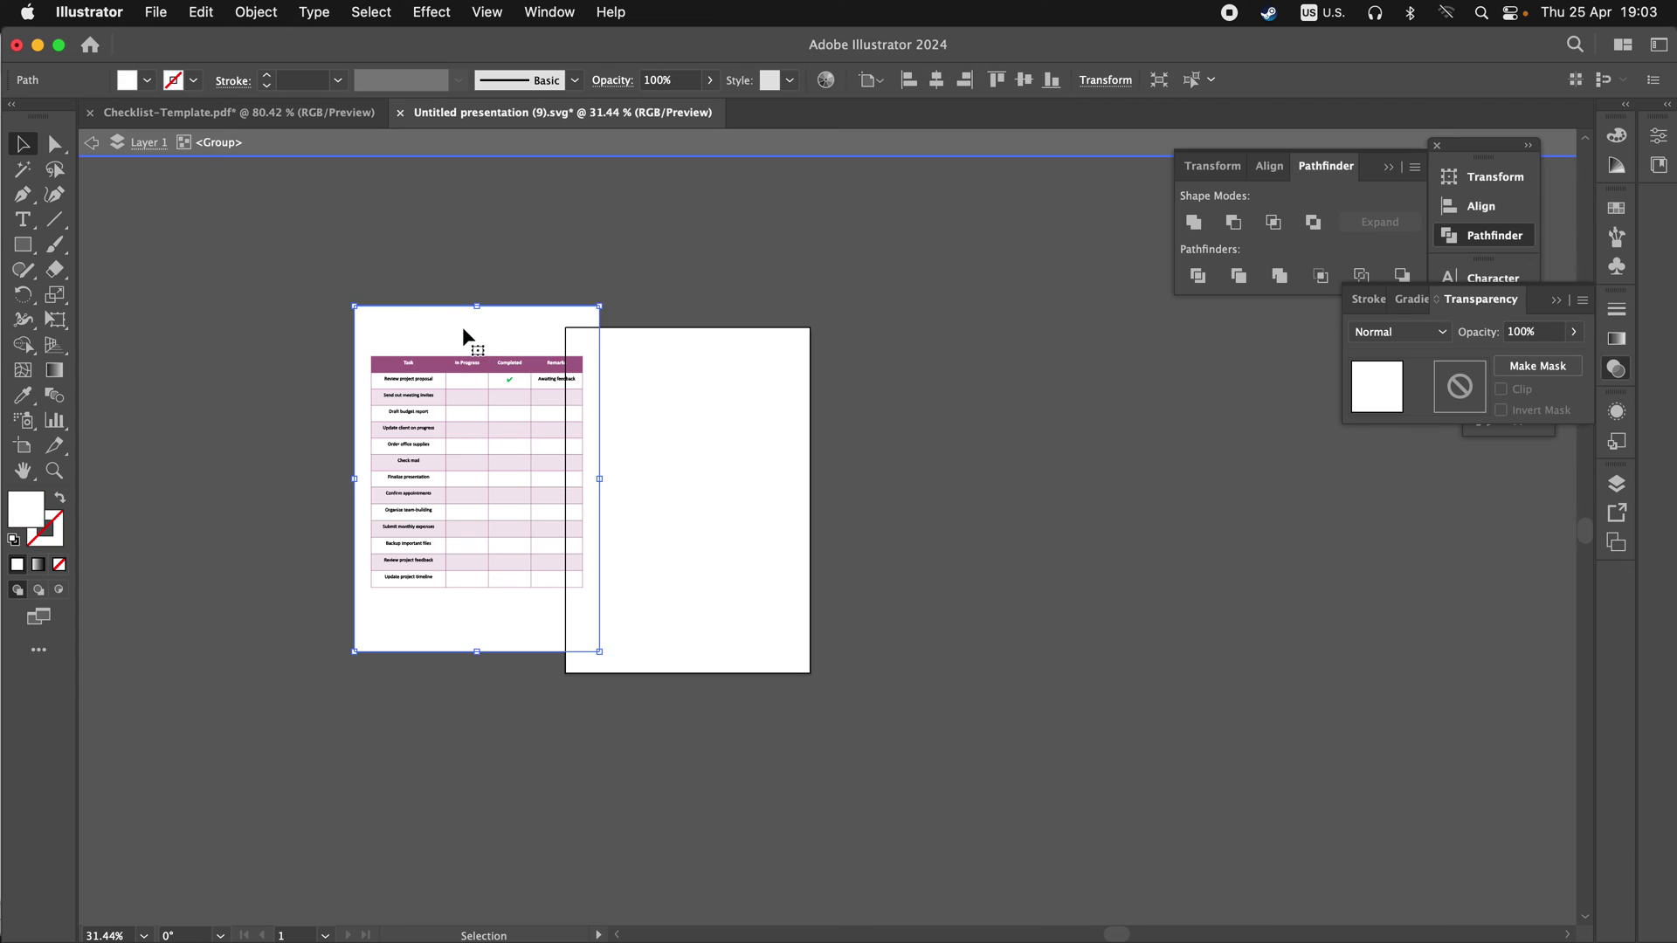
key(Delete)
Drag the remaining table objects back onto the page and zoom in on the table
drag(354, 322, 641, 632)
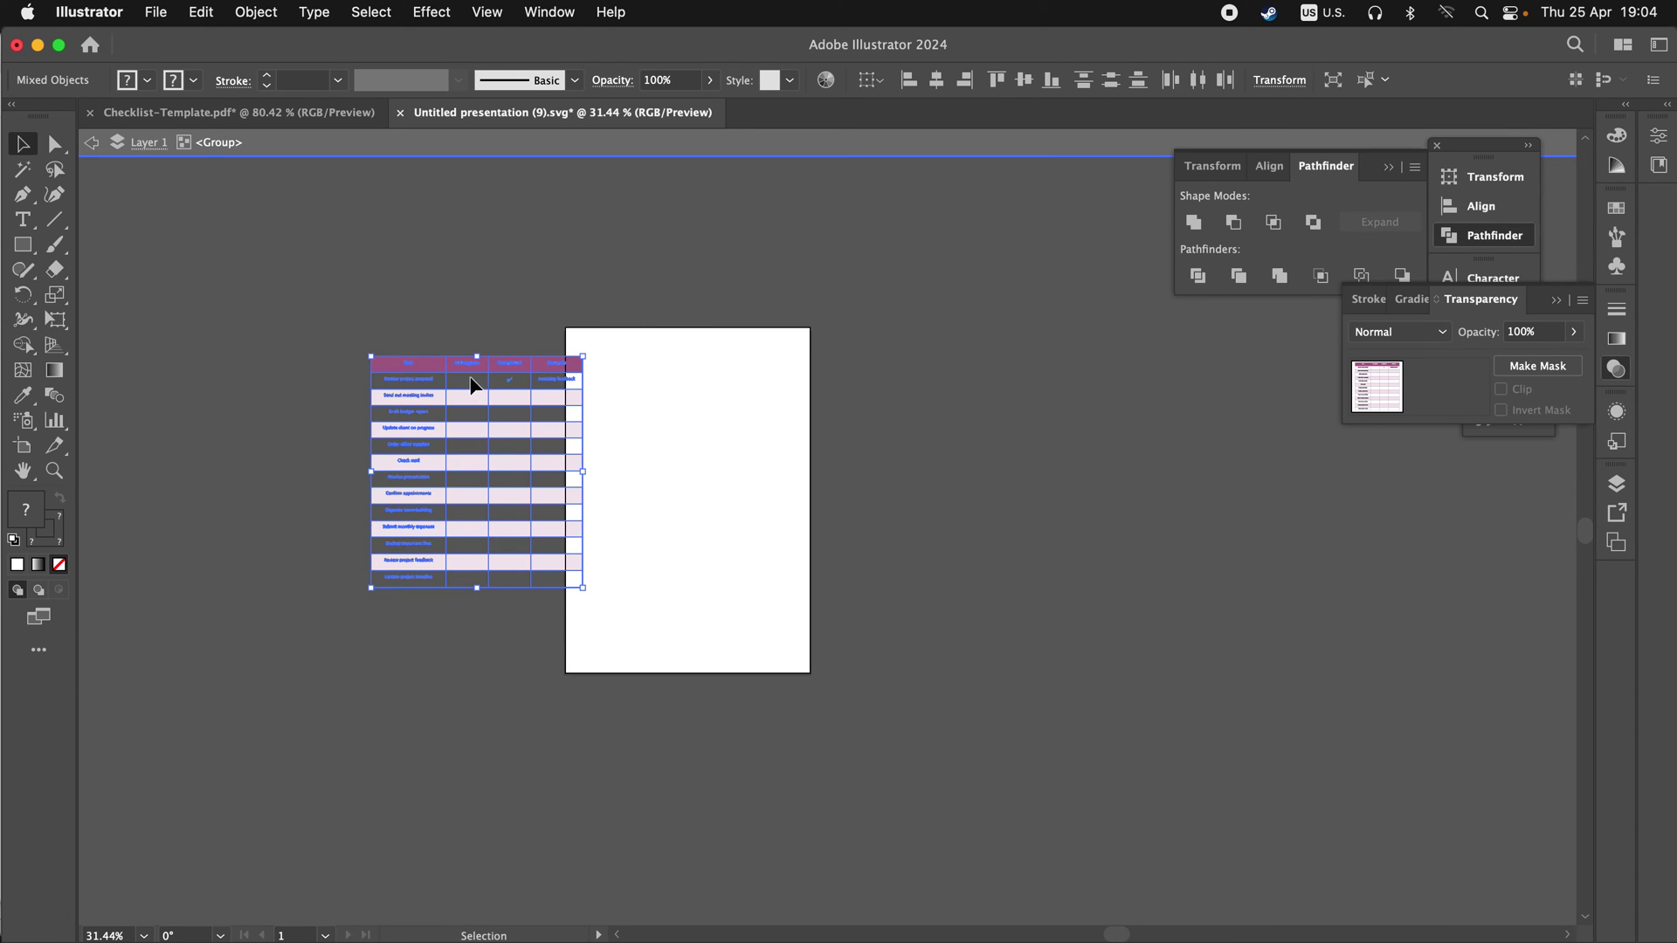
drag(471, 383, 761, 397)
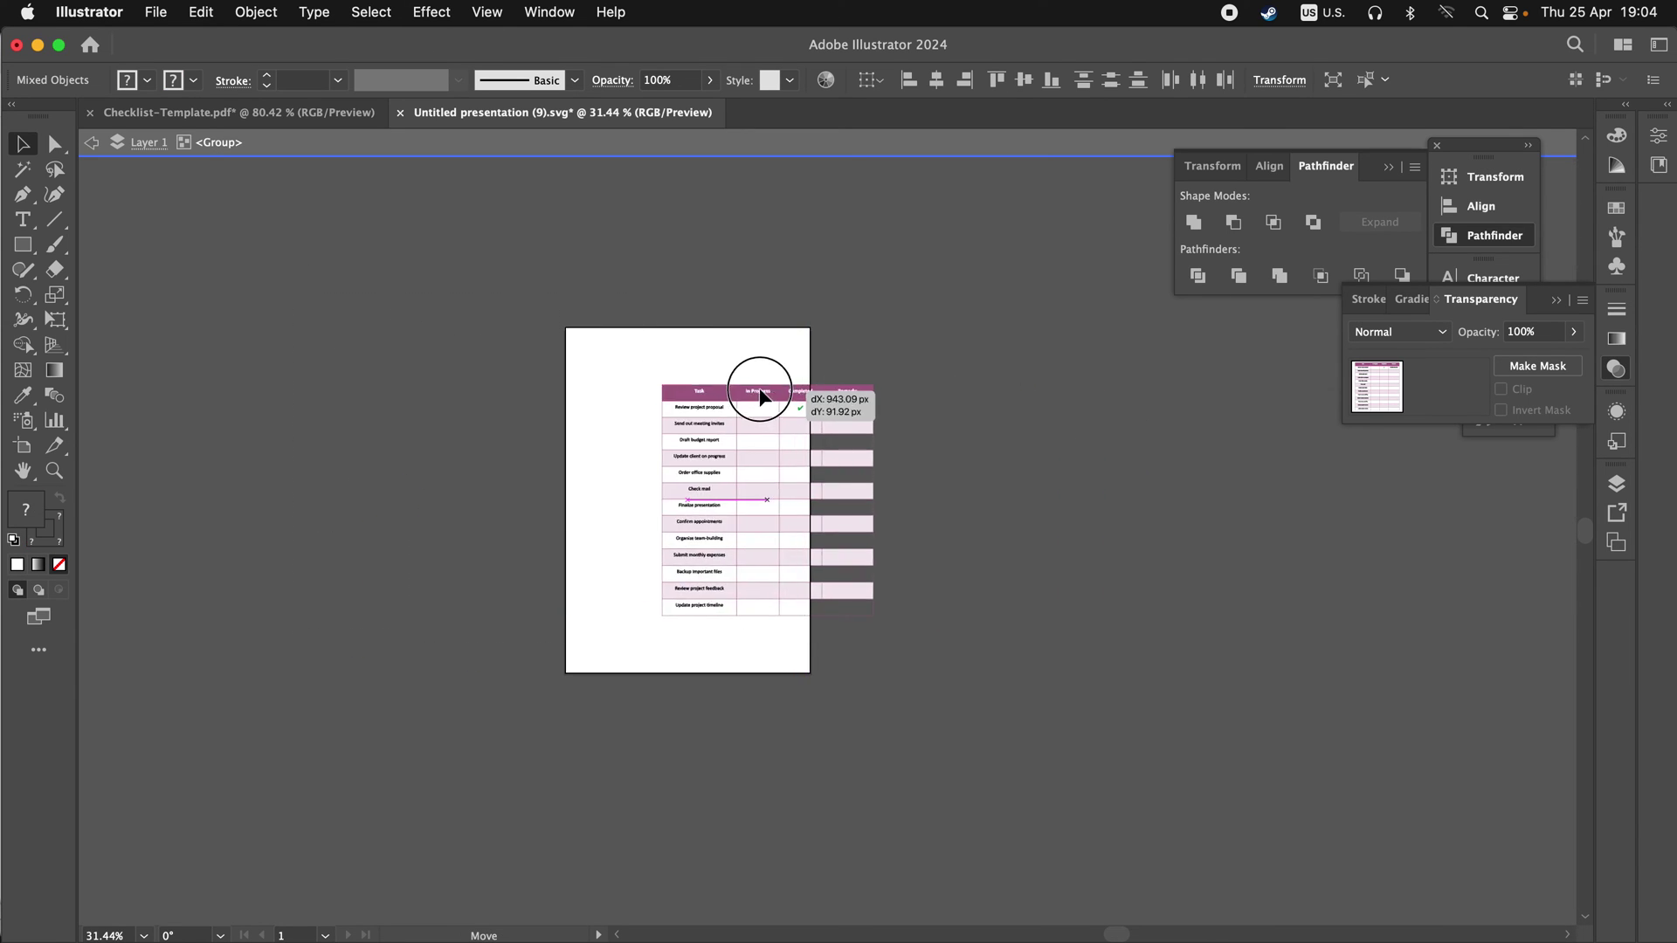
drag(760, 396, 693, 386)
click(995, 499)
key(z)
mouse_move(724, 479)
mouse_down()
mouse_move(903, 460)
mouse_move(936, 389)
mouse_up()
Re-enter the table group and try selecting various row and column borders
key(v)
click(846, 337)
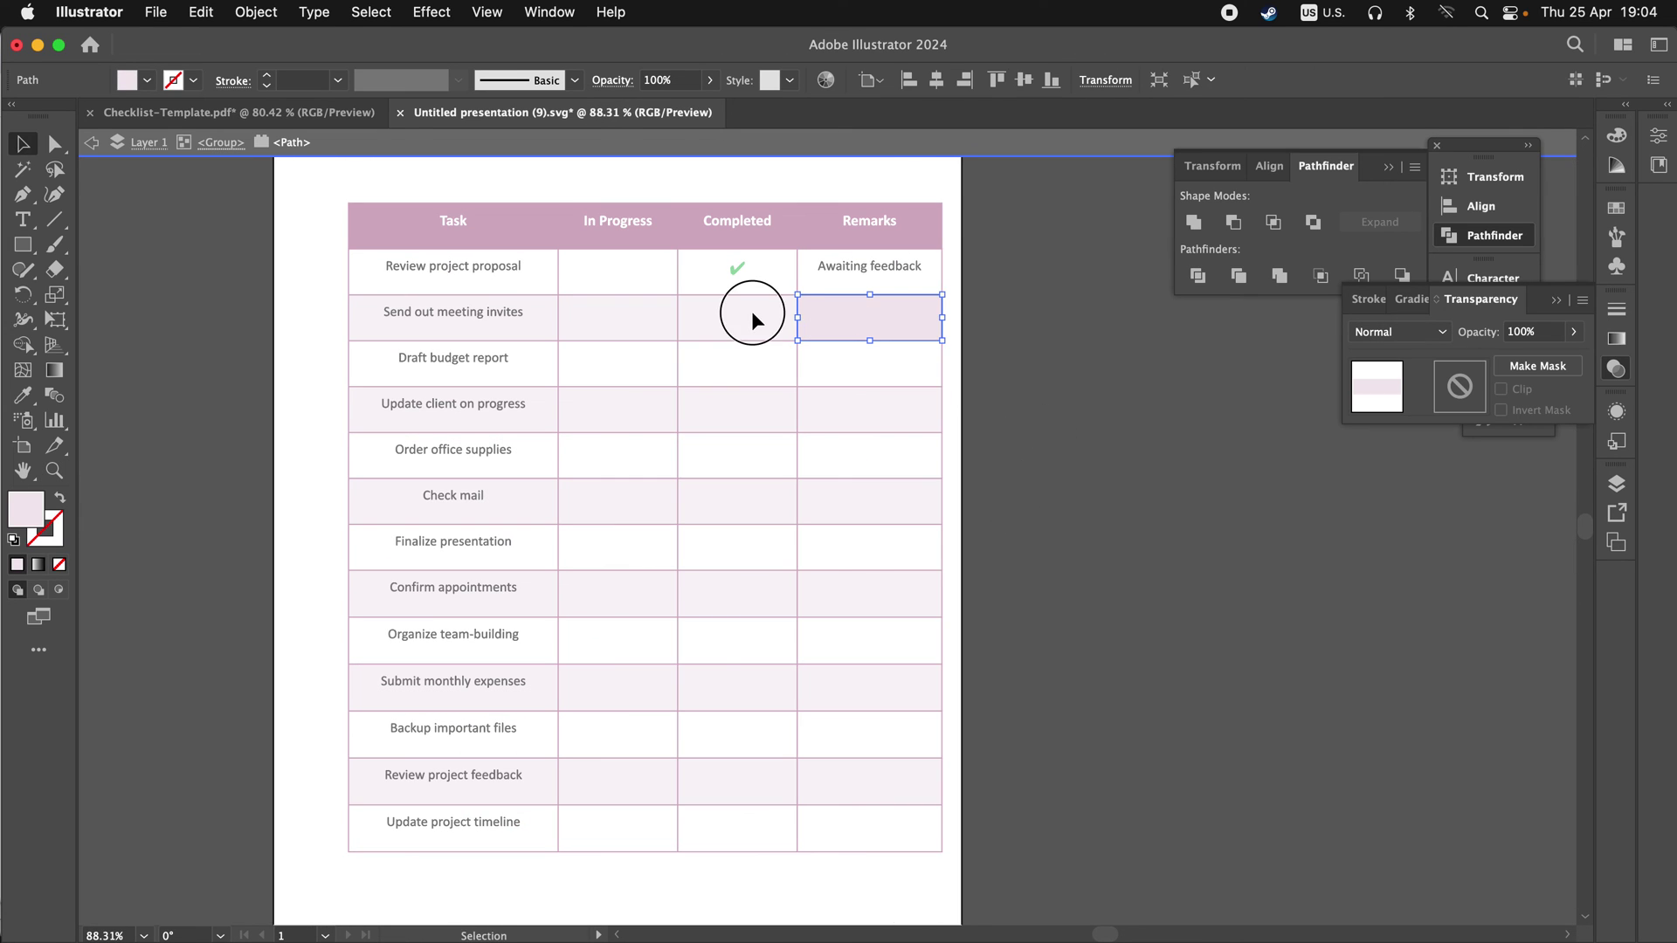
click(751, 314)
double_click(764, 365)
click(795, 387)
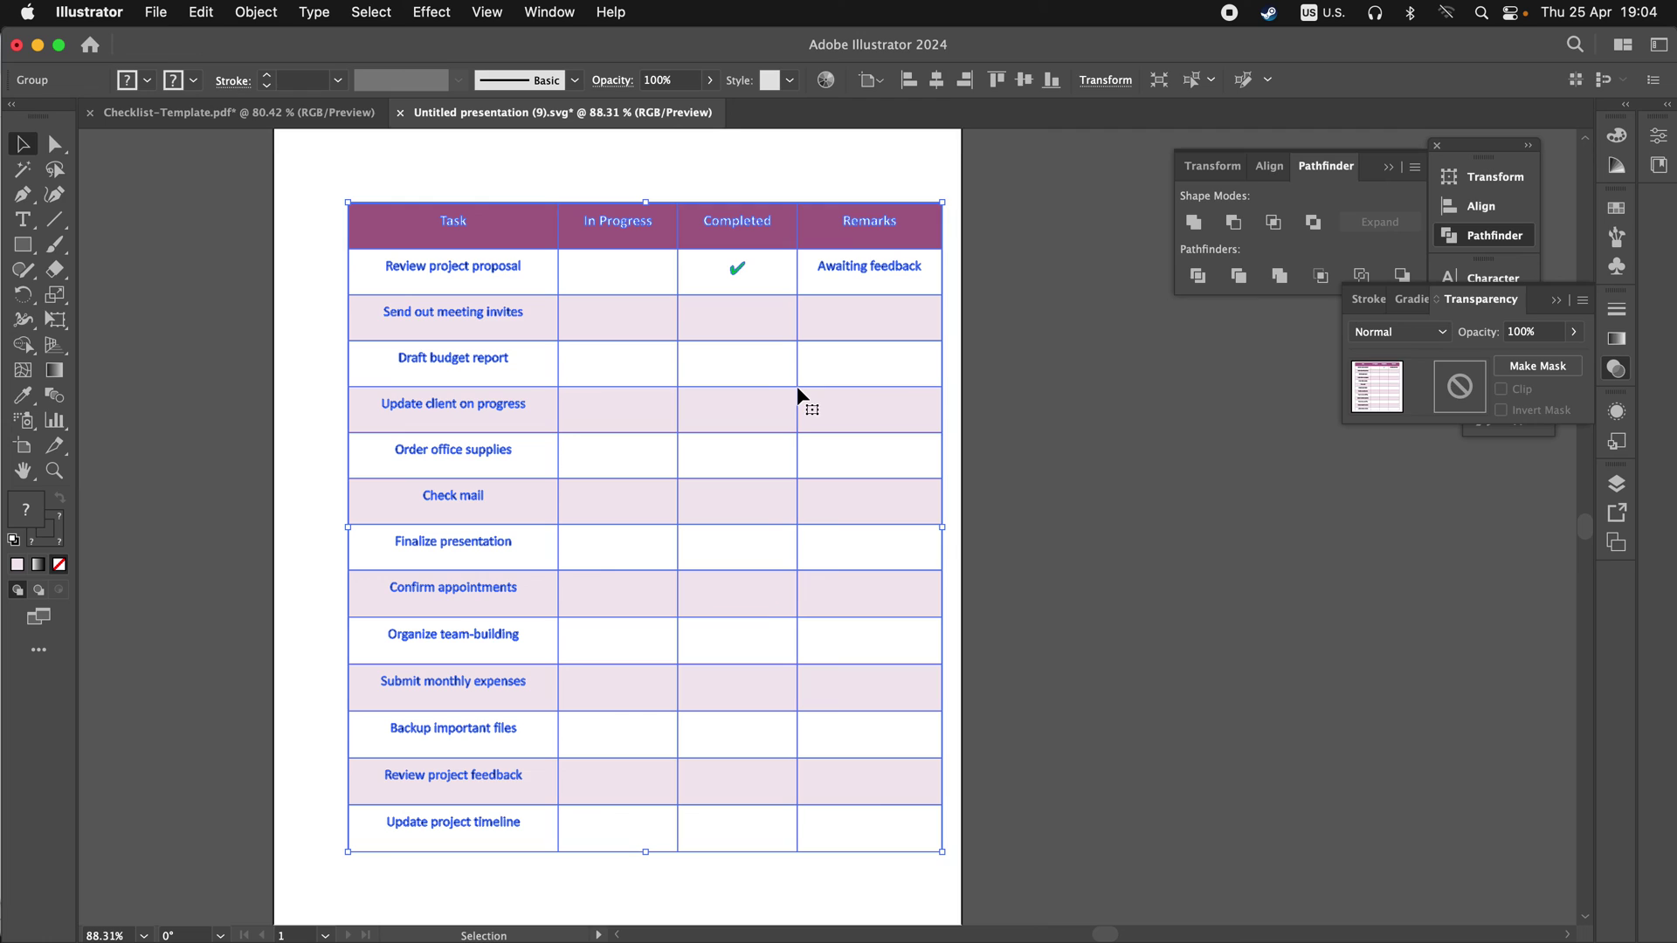
double_click(798, 387)
click(839, 384)
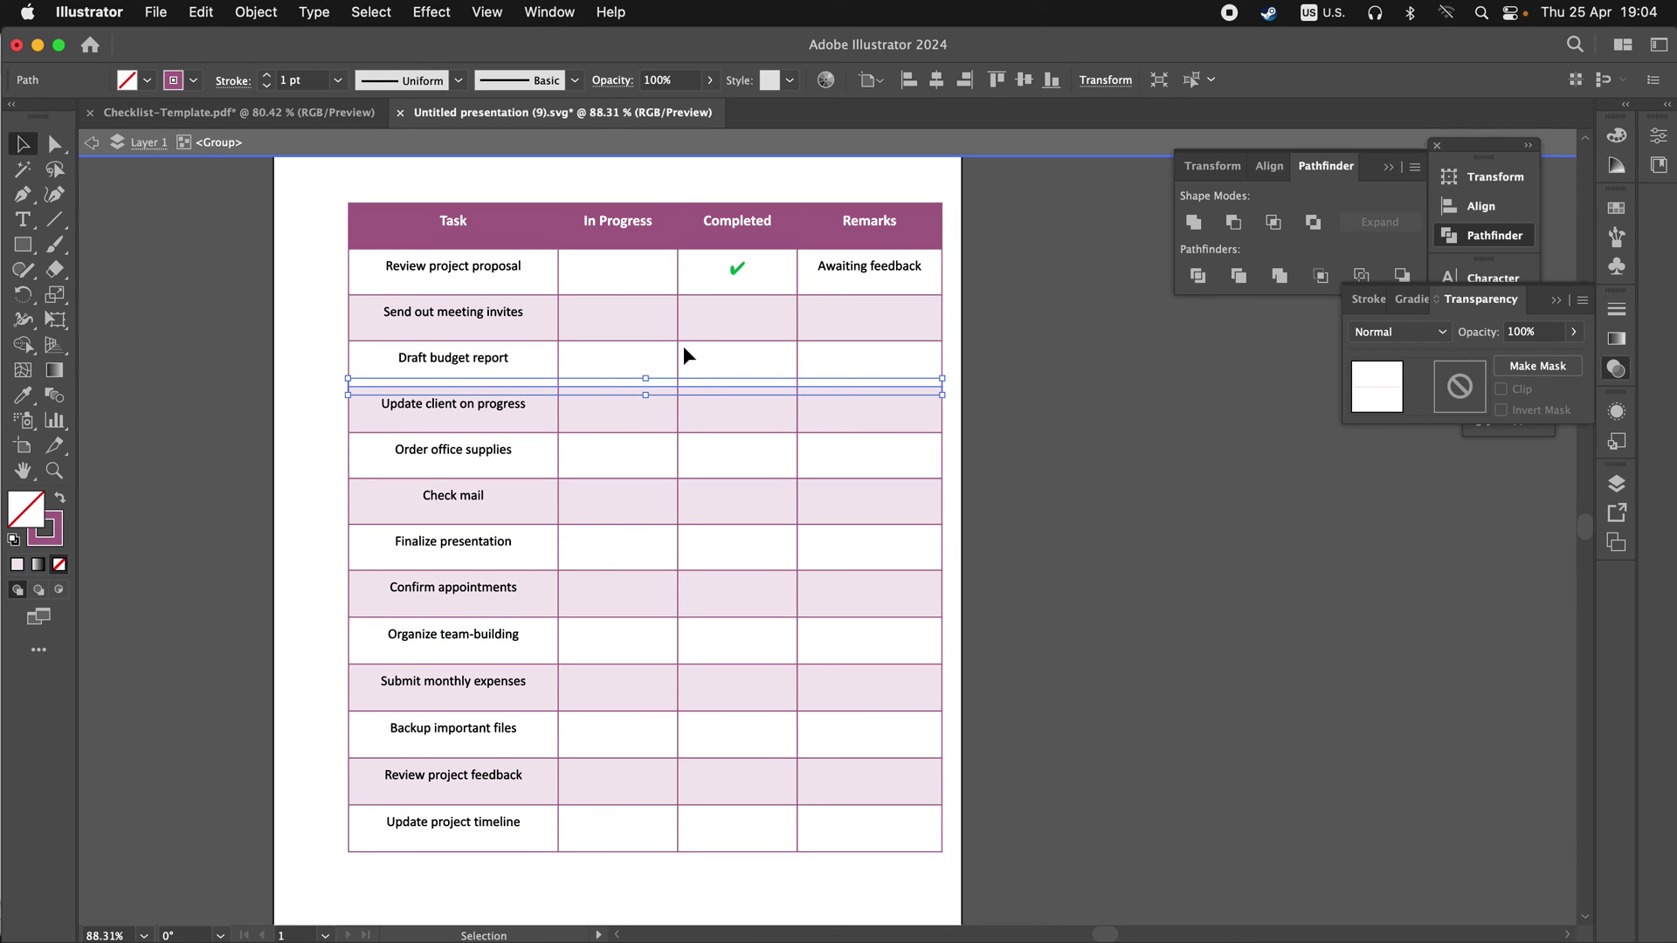
click(679, 353)
click(839, 342)
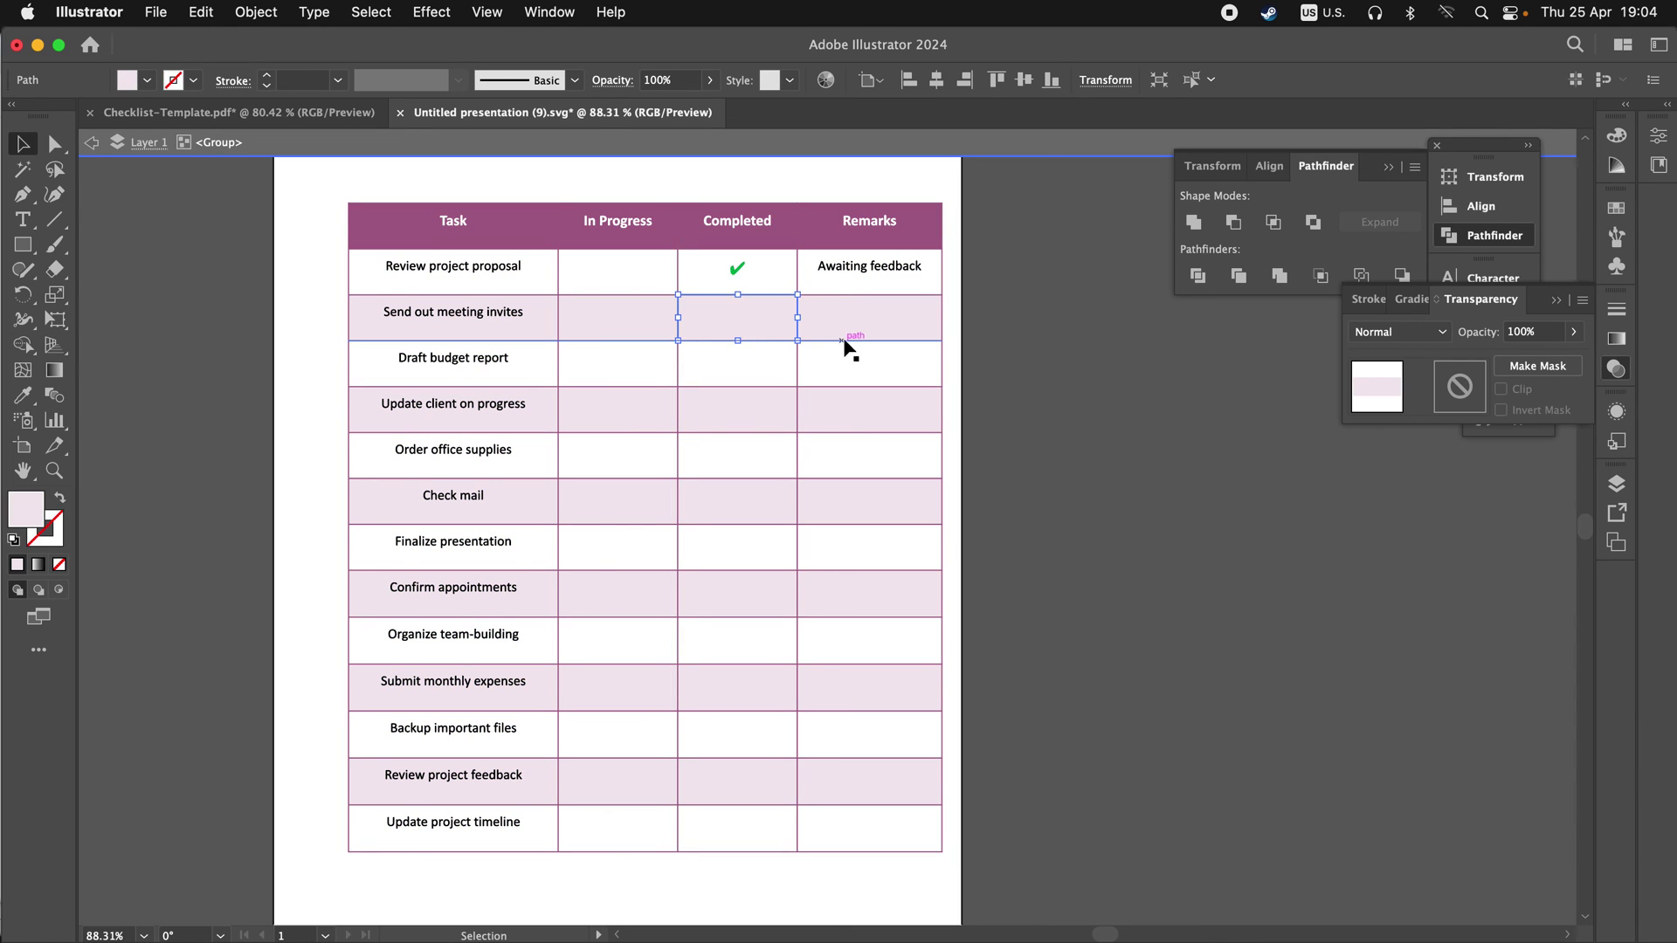
click(797, 268)
click(679, 277)
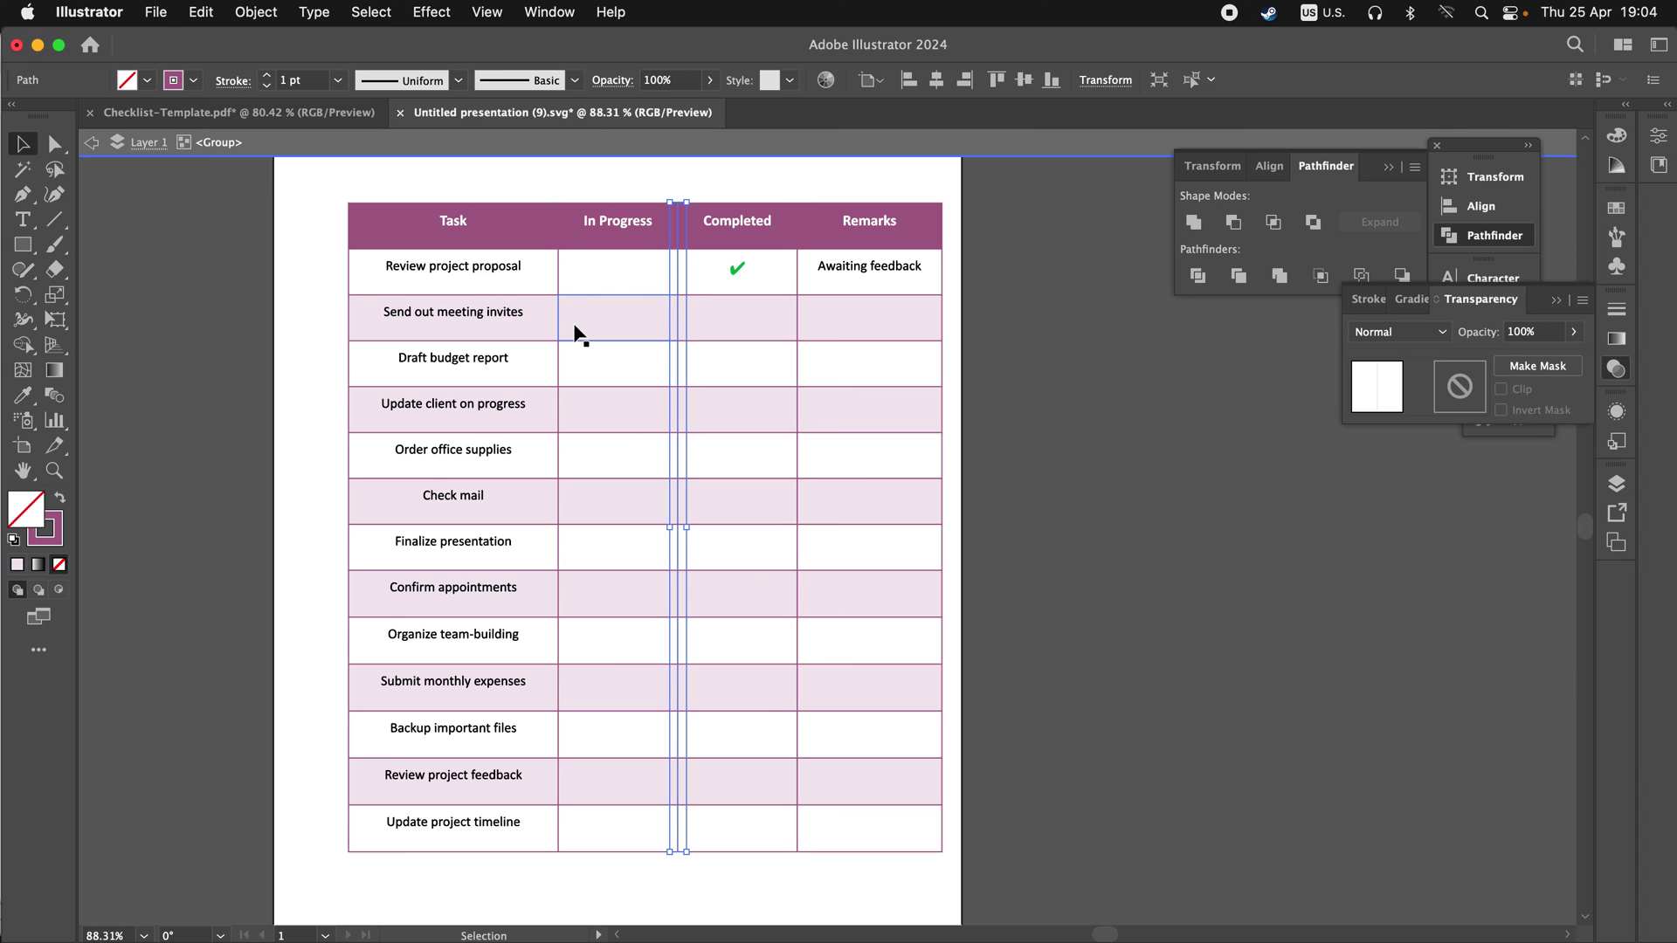
click(544, 342)
click(866, 390)
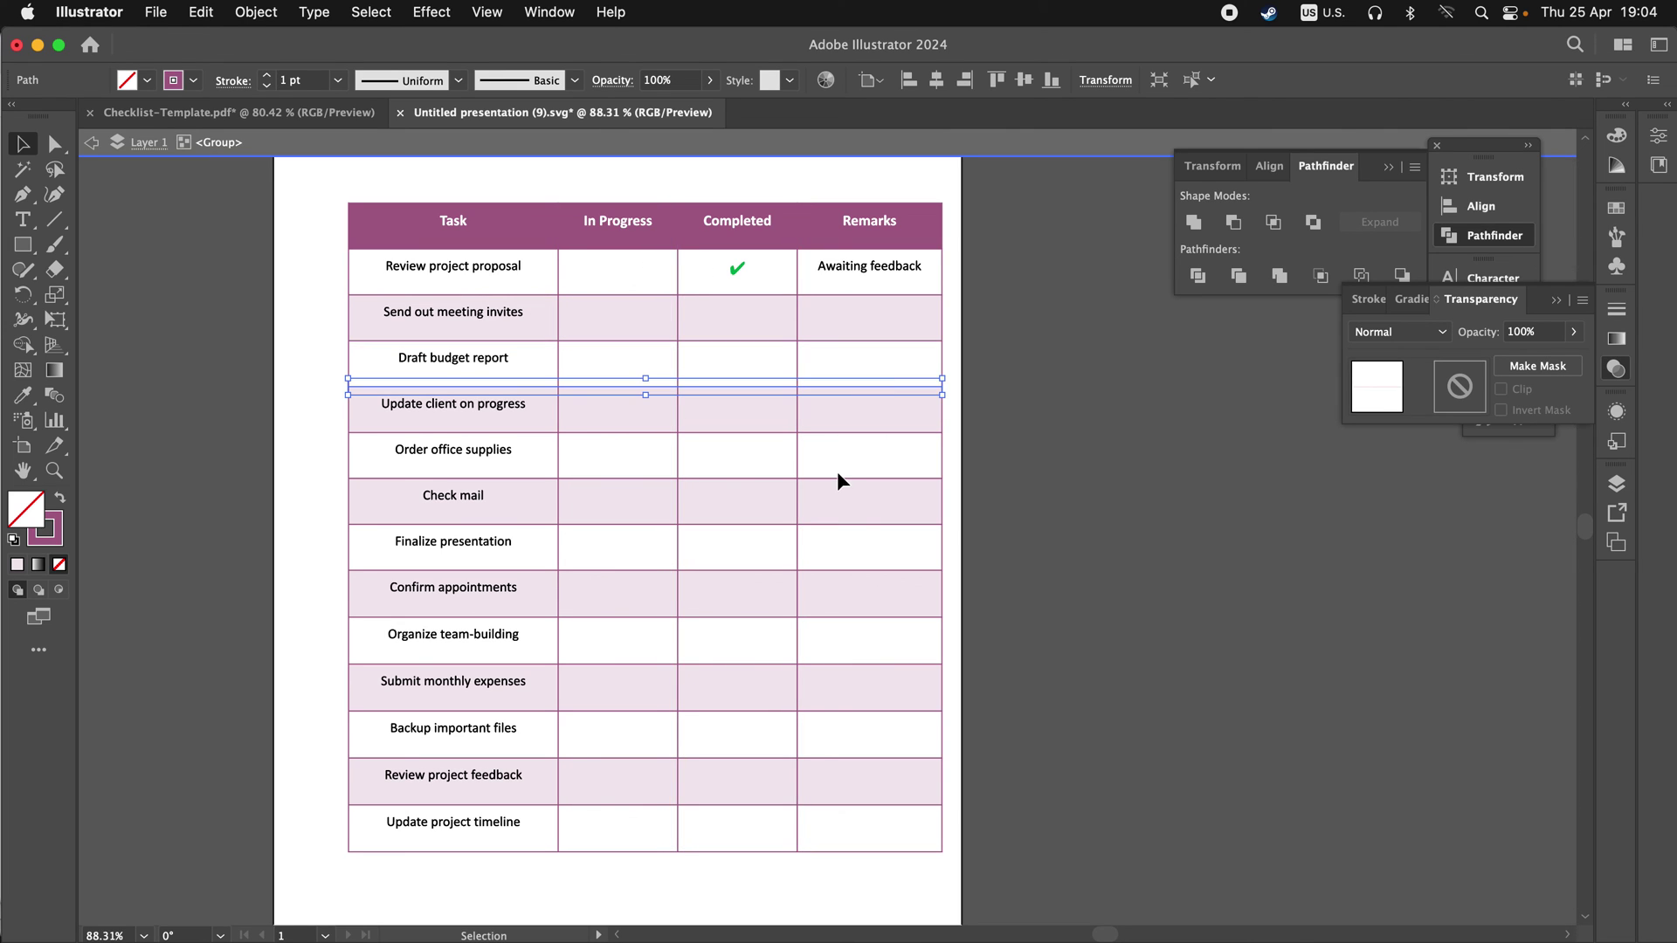
click(767, 480)
Shift-select the pink status cells of the Update client on progress and Check mail rows
click(659, 569)
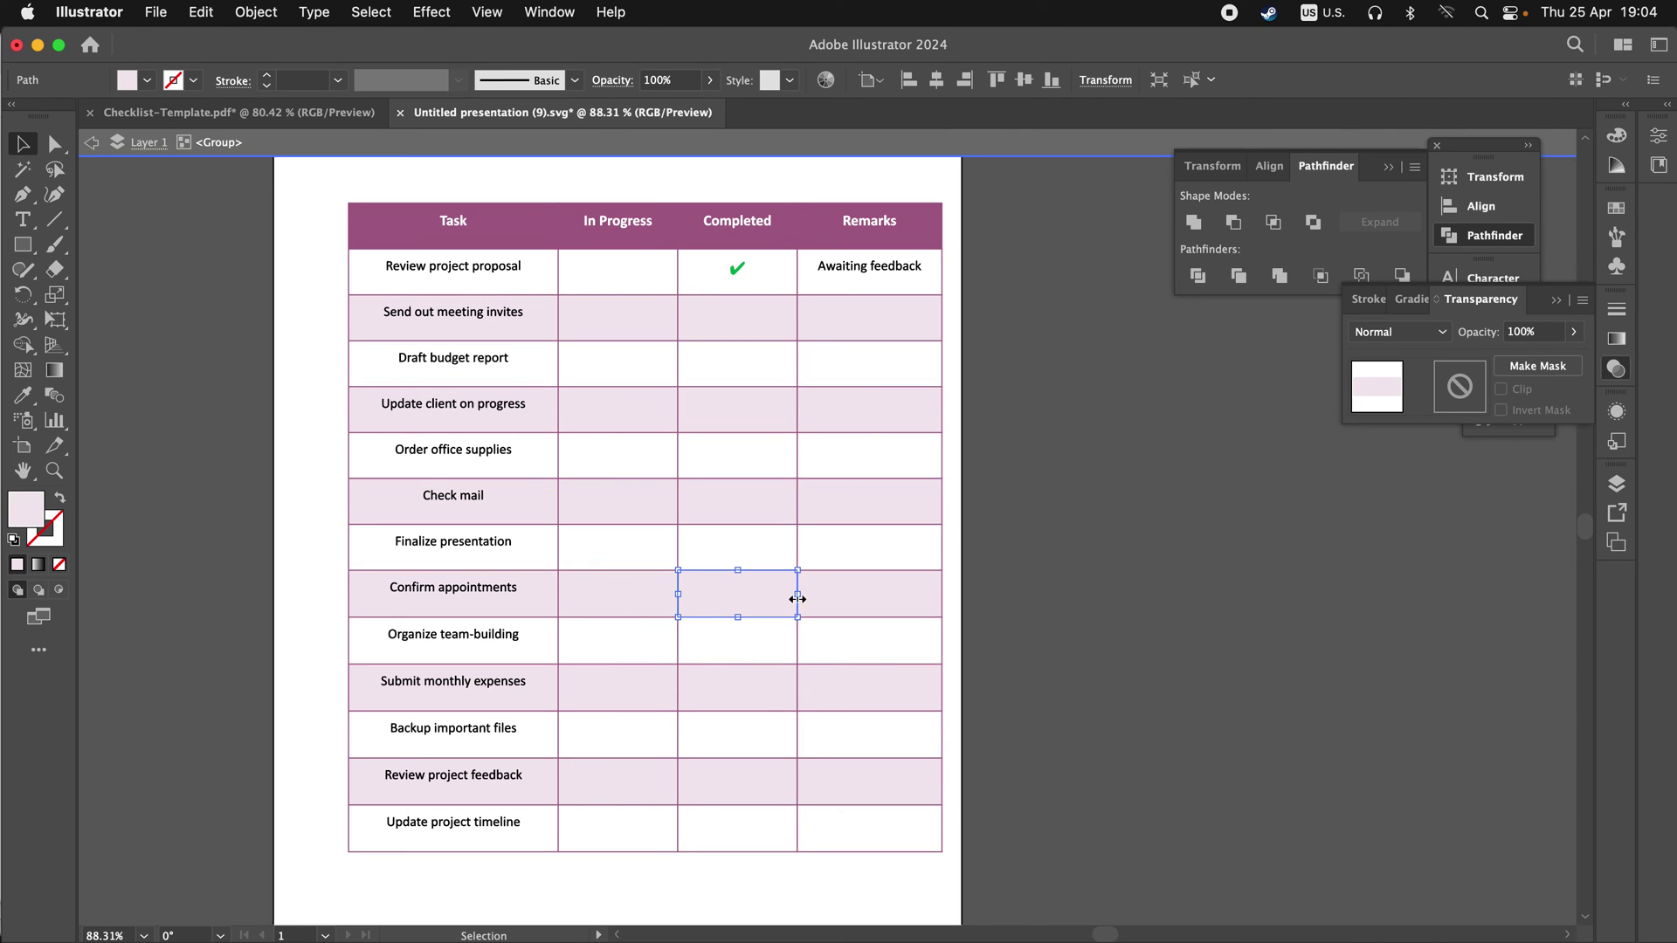
click(622, 597)
click(637, 499)
shift+click(754, 495)
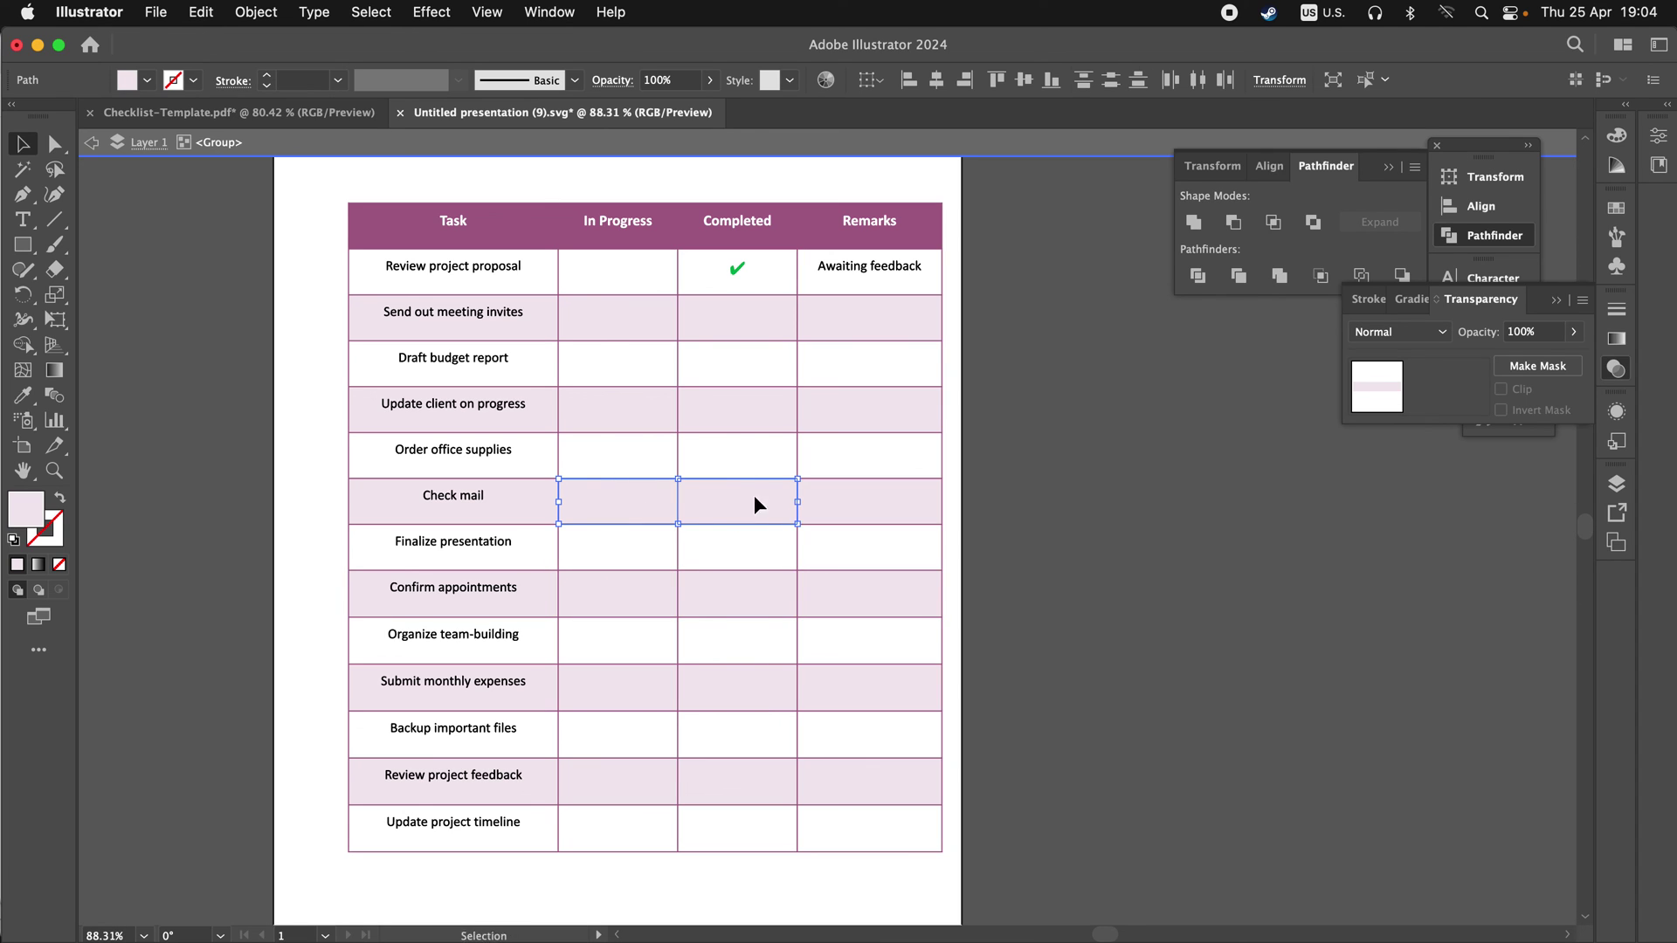
shift+click(865, 498)
shift+click(854, 411)
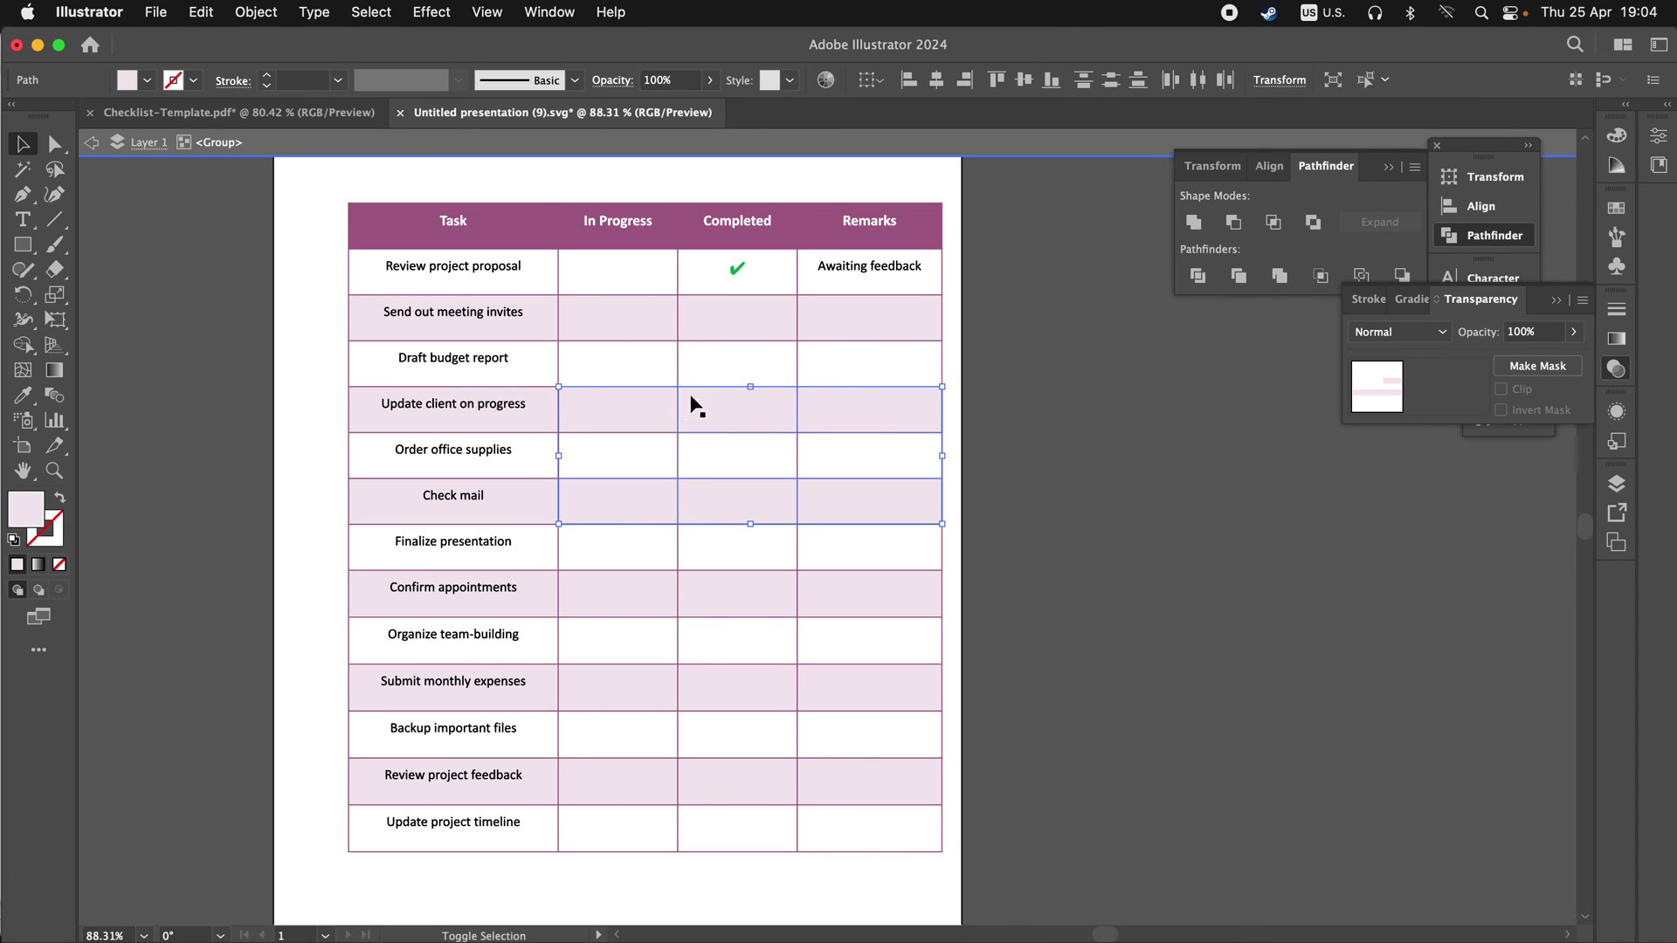
click(1105, 416)
click(853, 412)
shift+click(754, 414)
shift+click(644, 415)
shift+click(699, 506)
Fill the selected cells with vivid green 91c600 in the colour picker, then deselect
double_click(27, 508)
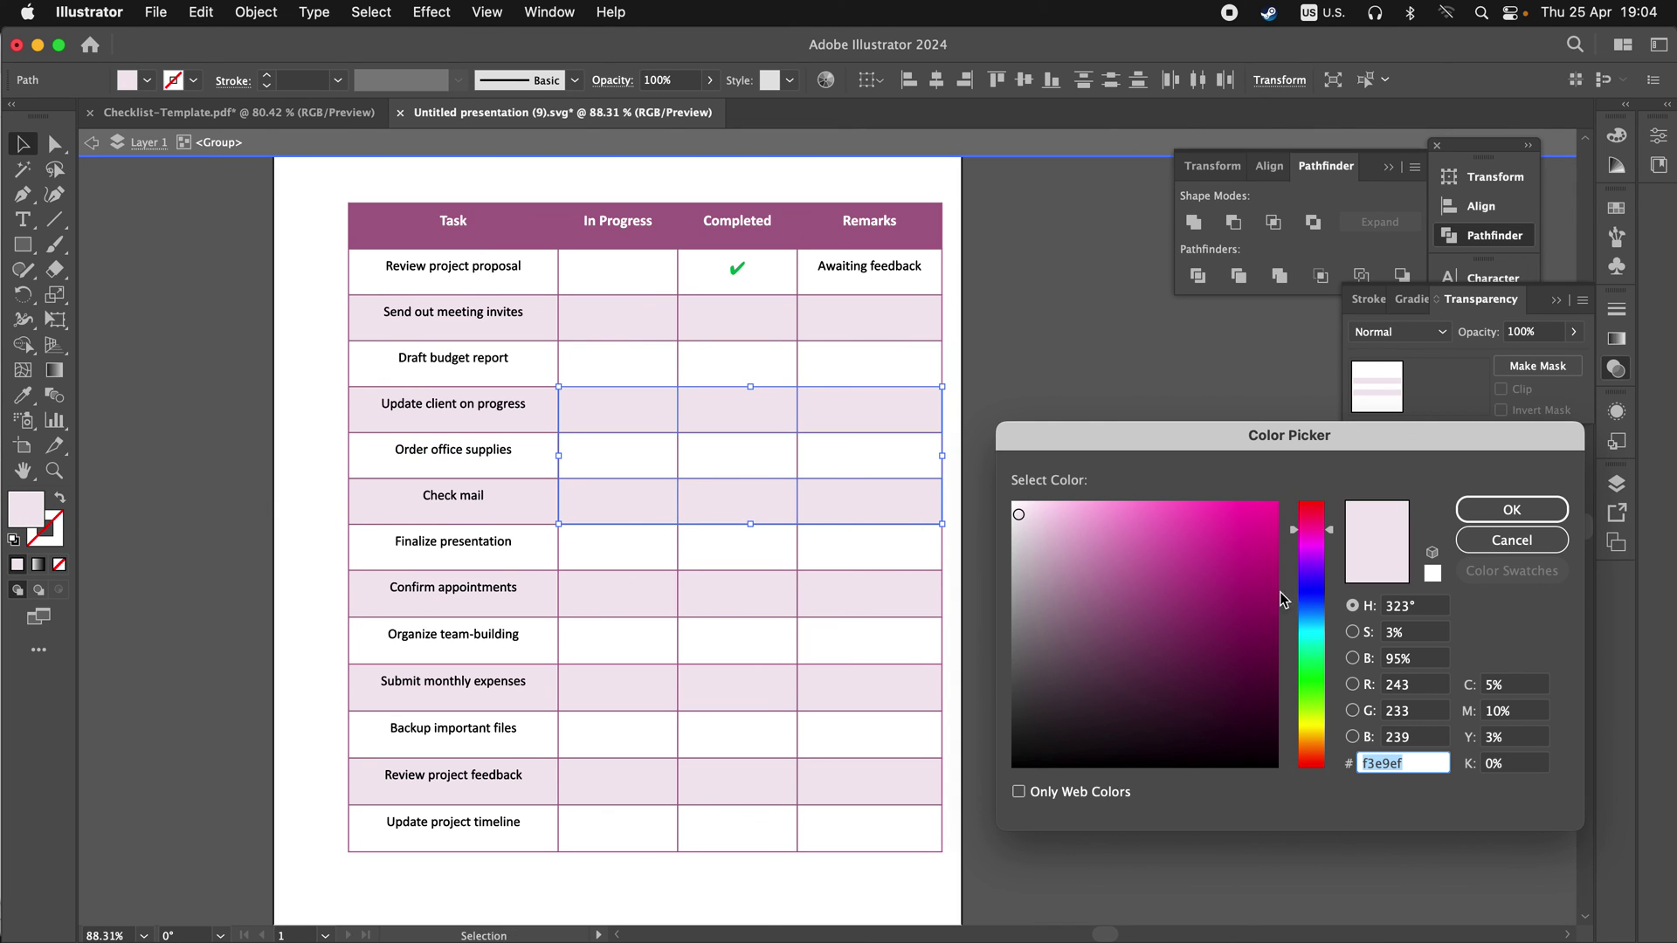
text(ebf2f2)
click(1072, 526)
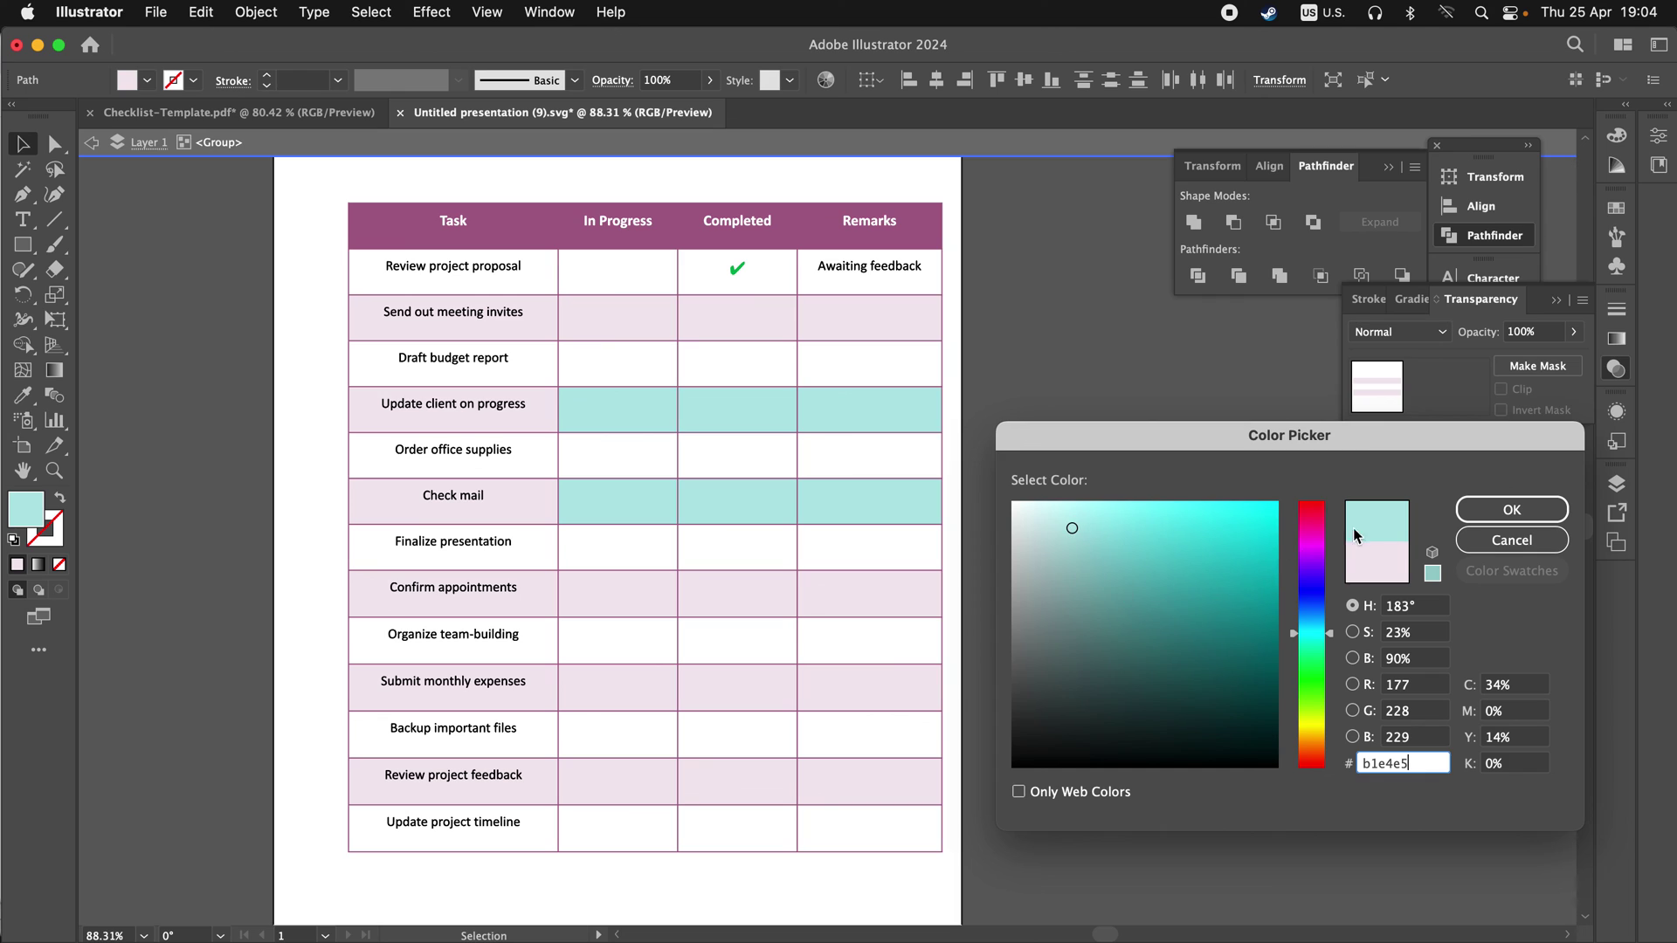
drag(1297, 635, 1298, 711)
click(1278, 560)
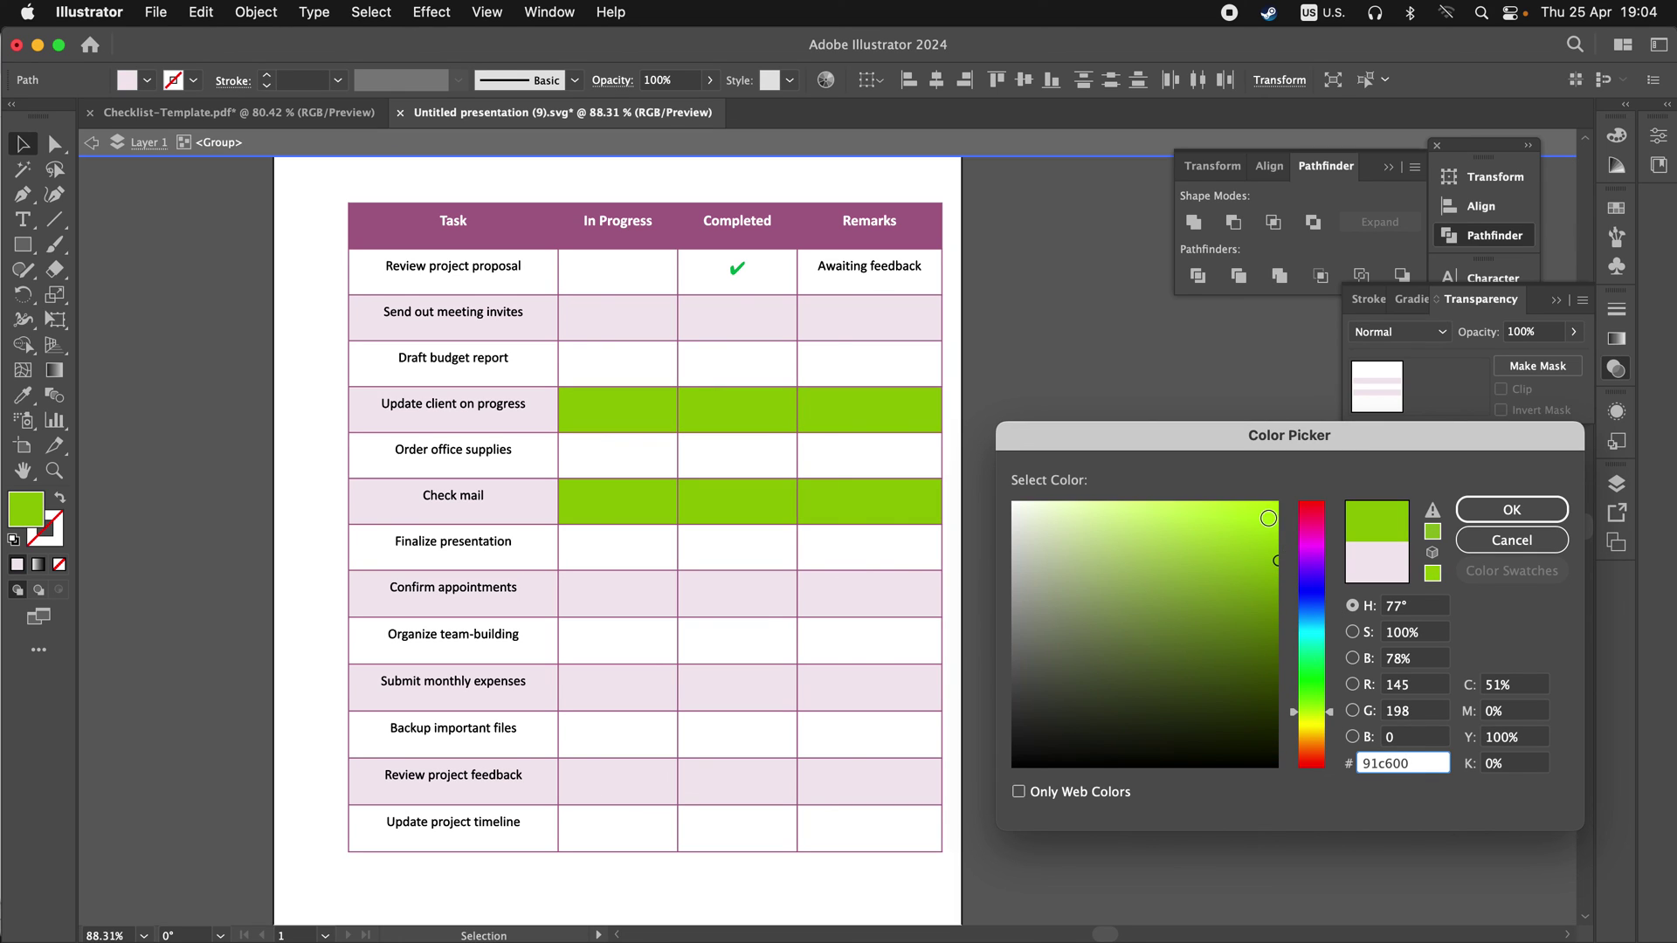
click(1510, 510)
click(1140, 423)
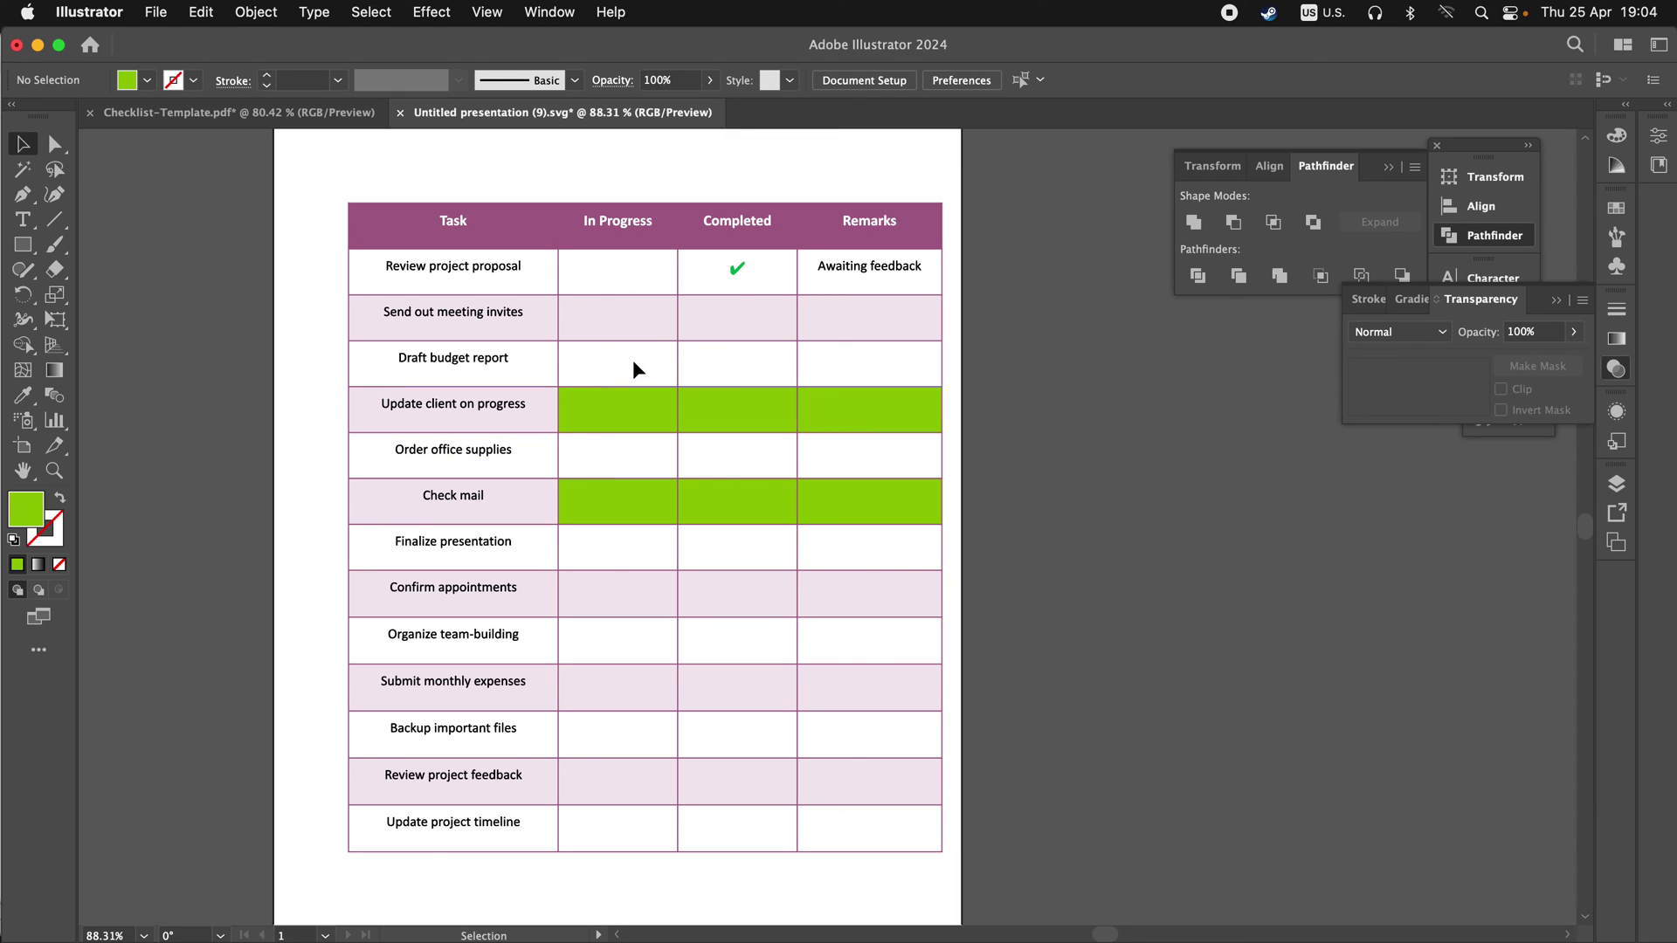
scroll(777, 374, down, 2)
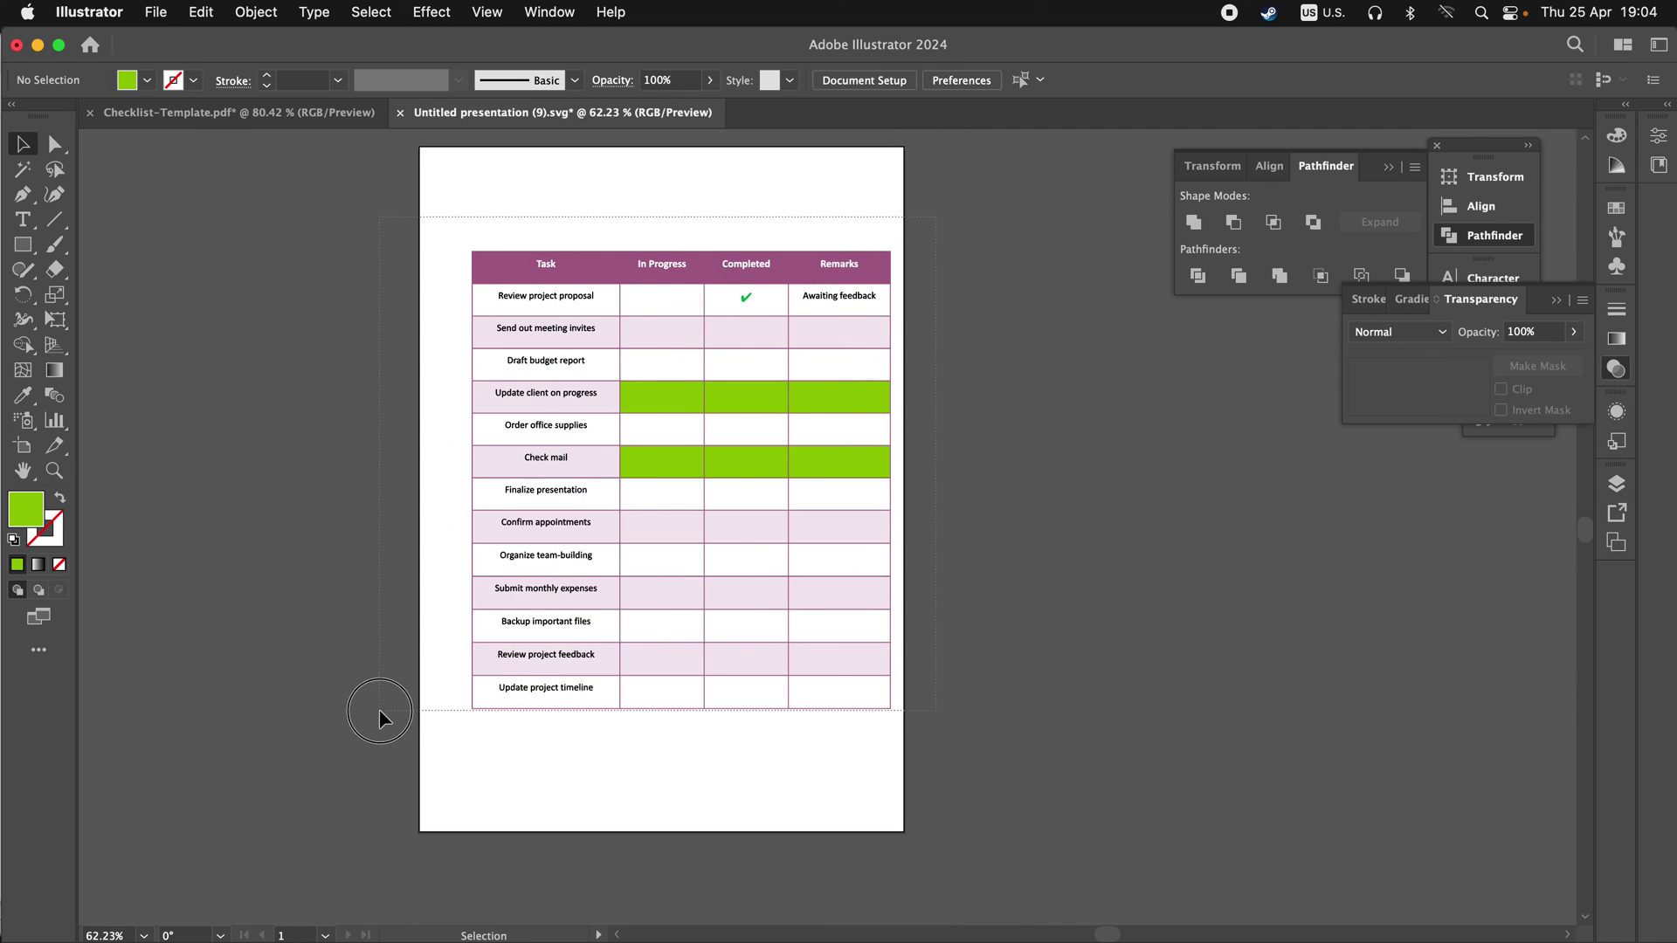
Nudge the table group left on the artboard and deselect it
mouse_move(736, 411)
mouse_down()
mouse_move(624, 430)
mouse_move(677, 415)
mouse_up()
click(892, 224)
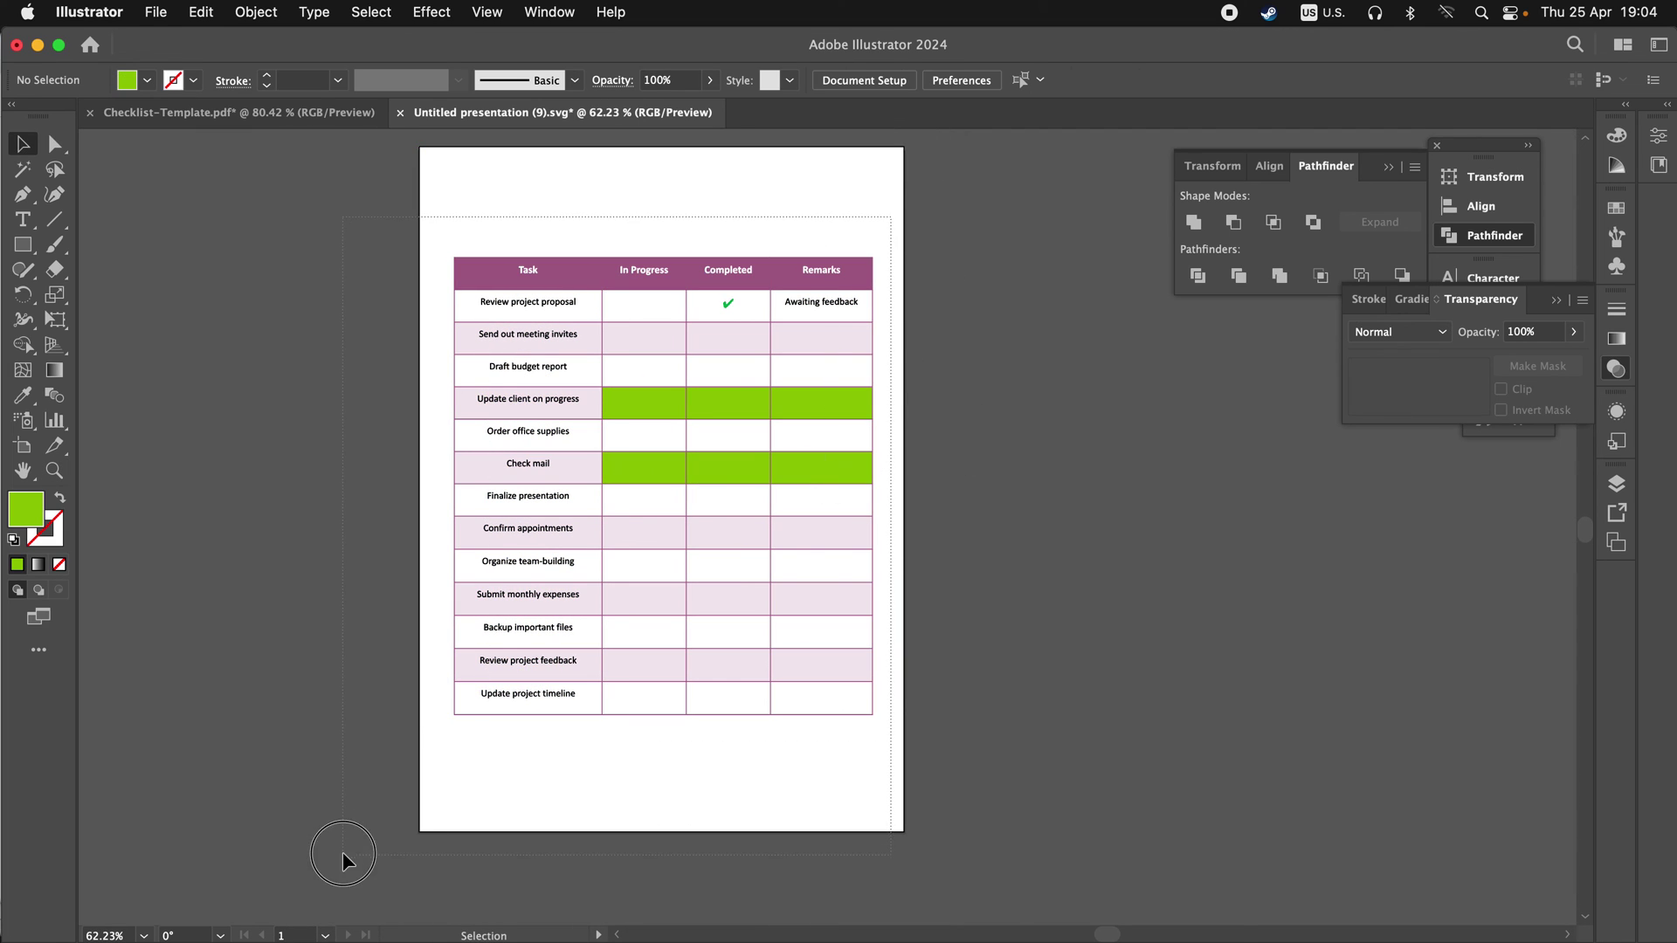
click(831, 552)
click(891, 538)
scroll(831, 516, up, 1)
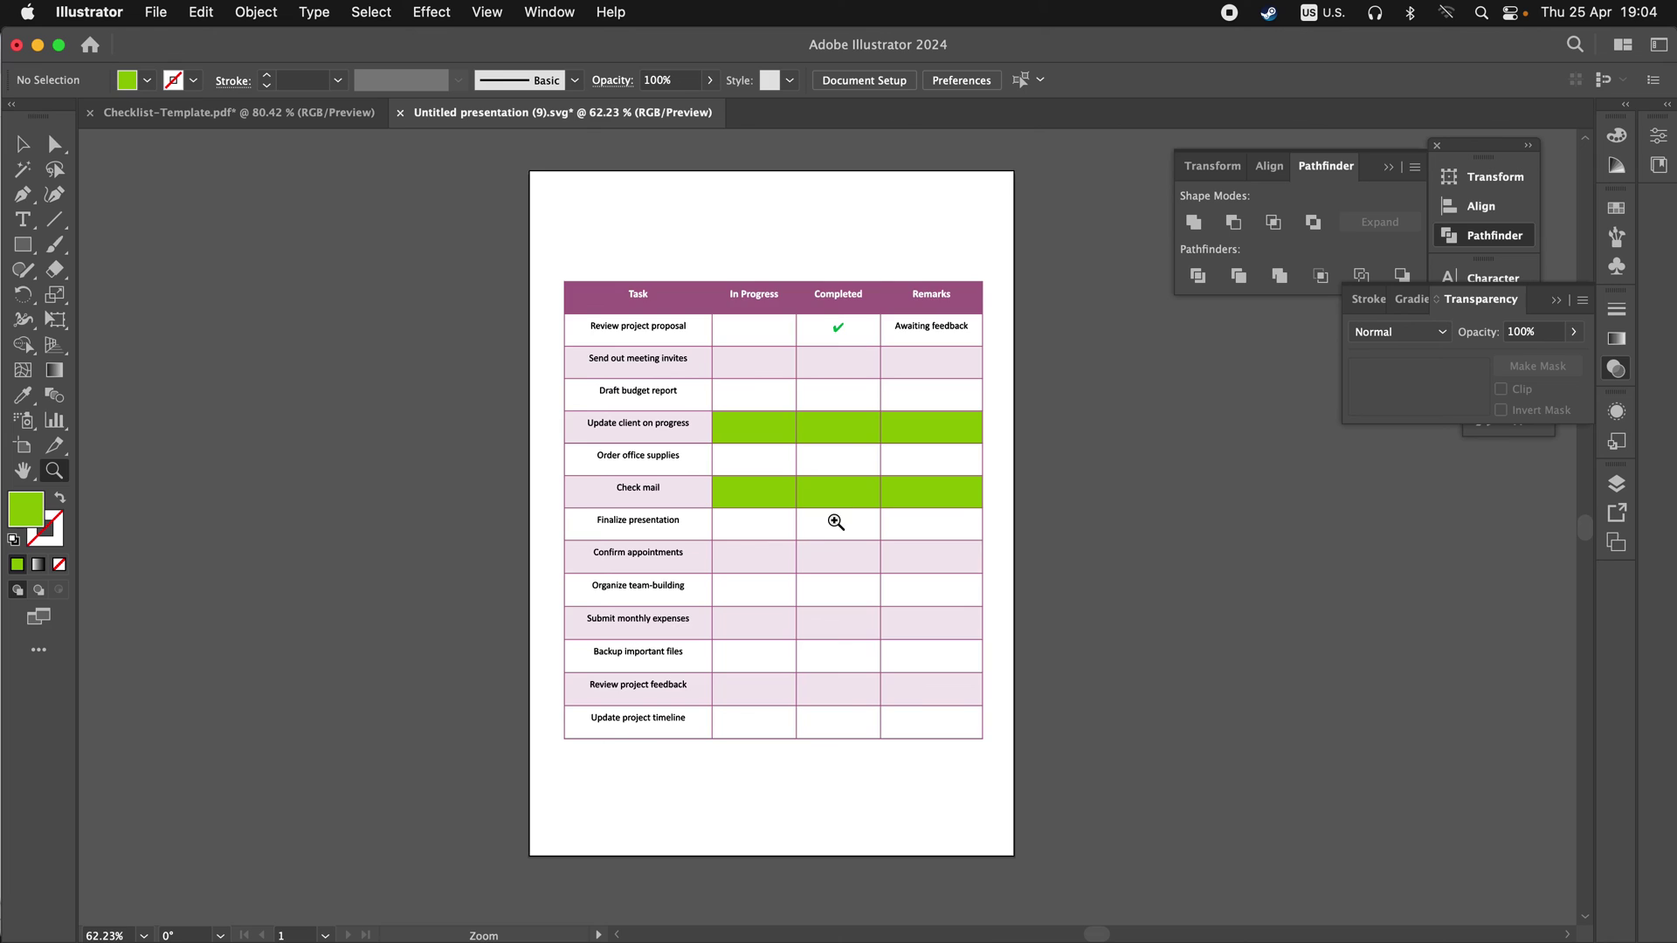
scroll(831, 524, up, 1)
scroll(861, 480, down, 2)
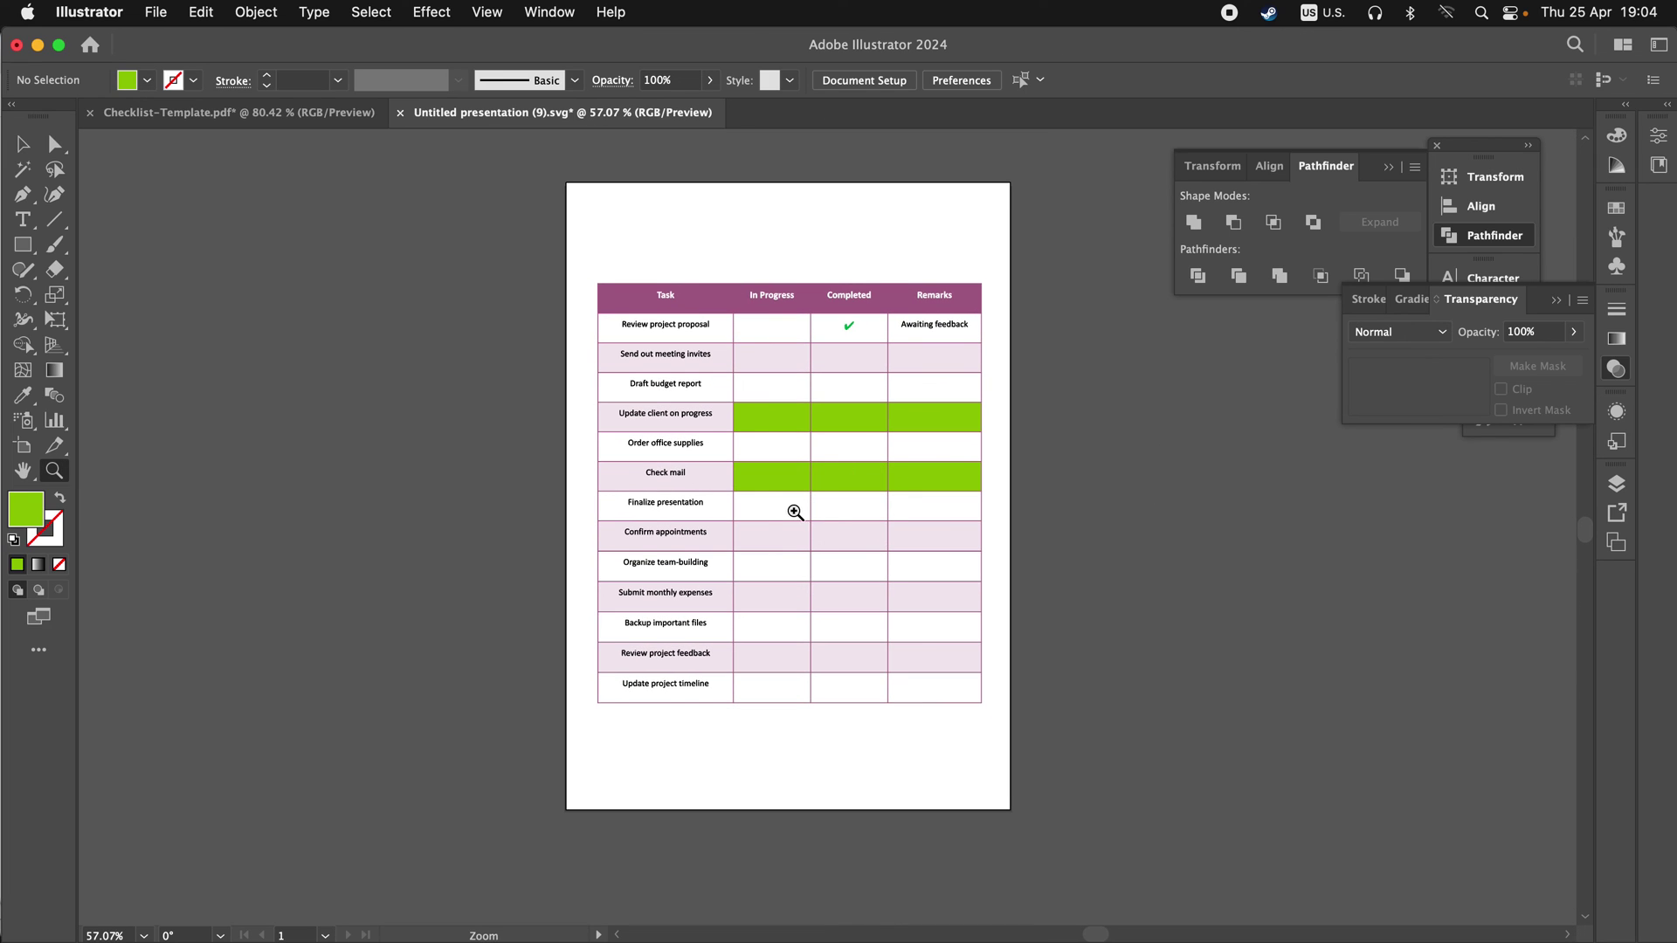
scroll(798, 507, up, 1)
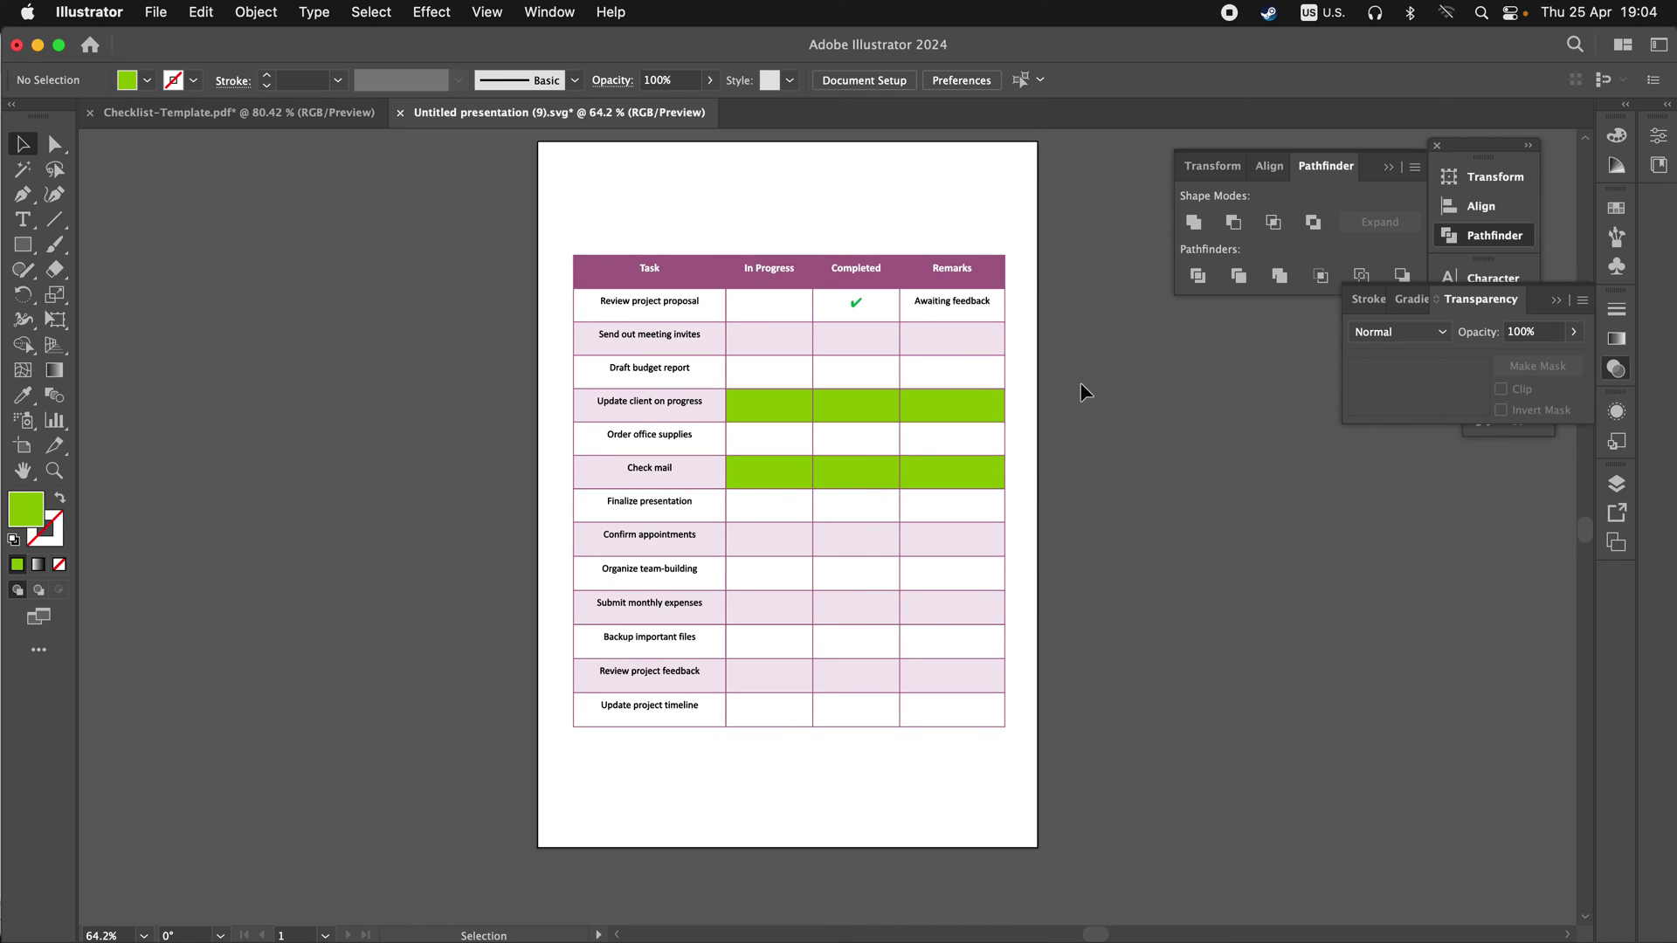